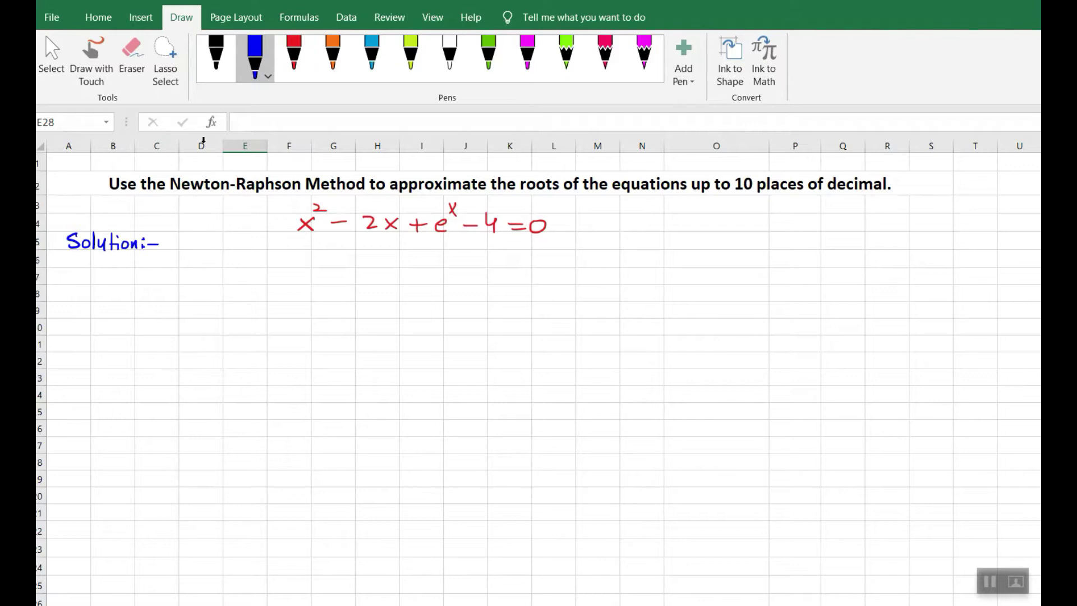
Underline "Newton-Raphson", the e in the equation and "10 places" in blue ink.
drag(178, 196, 264, 194)
drag(436, 236, 448, 235)
mouse_move(745, 194)
mouse_down()
mouse_move(804, 194)
mouse_move(743, 196)
mouse_up()
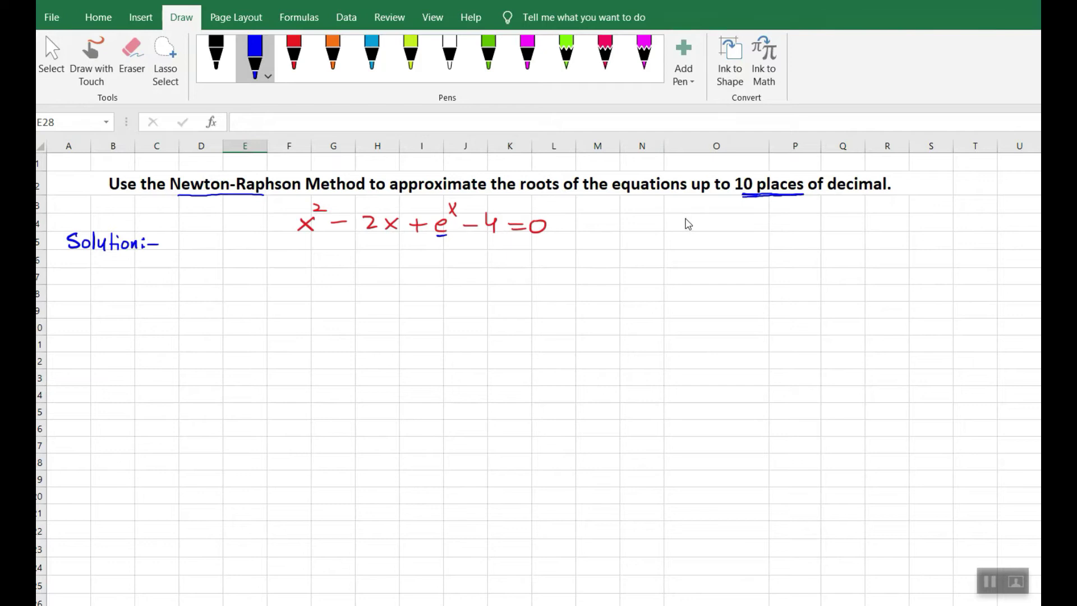
Handwrite "f(x) = 0 real root exist" beside the problem and label the equation's left side "f(x) =" in blue ink.
mouse_move(682, 214)
mouse_down()
mouse_move(713, 236)
mouse_move(747, 221)
mouse_up()
drag(277, 221, 291, 228)
drag(234, 212, 226, 231)
mouse_move(248, 215)
mouse_down()
mouse_move(244, 227)
mouse_move(268, 230)
mouse_up()
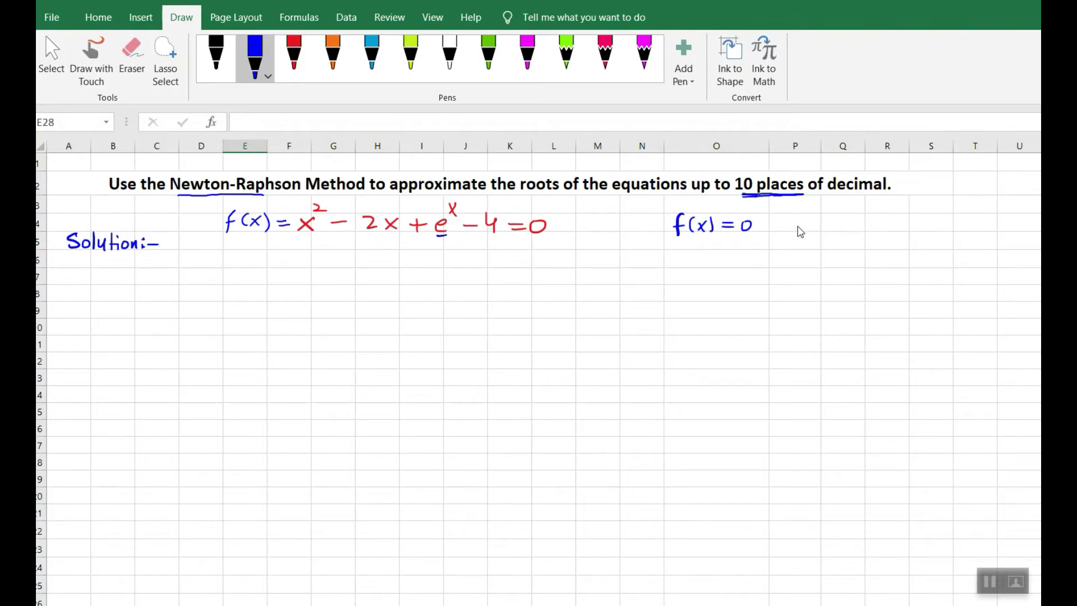
drag(794, 233, 933, 231)
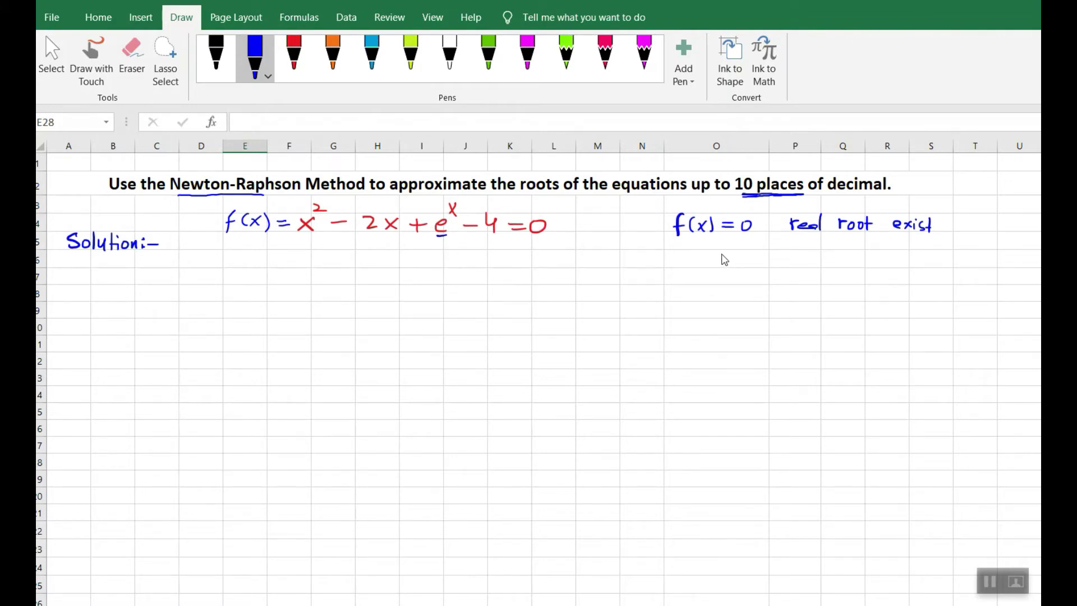
Handwrite the iteration formula x_(n+1) = x_n − f(x_n)/f'(x_n) with n = 0, 1, 2, … below the root note.
mouse_move(714, 252)
mouse_down()
mouse_move(722, 273)
mouse_move(713, 273)
mouse_move(745, 275)
mouse_up()
drag(742, 270, 751, 284)
mouse_move(763, 265)
mouse_down()
mouse_move(868, 269)
mouse_move(876, 256)
mouse_move(907, 272)
mouse_up()
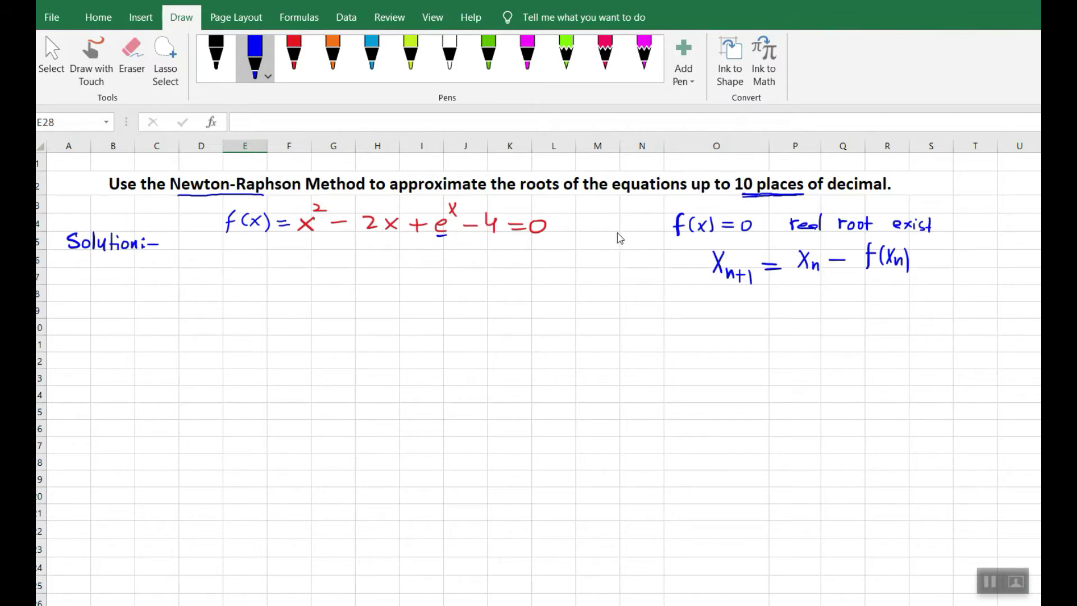
mouse_move(865, 274)
mouse_down()
mouse_move(907, 274)
mouse_move(873, 303)
mouse_up()
drag(870, 293, 905, 300)
mouse_move(905, 290)
mouse_down()
mouse_move(897, 301)
mouse_move(919, 302)
mouse_move(966, 269)
mouse_up()
drag(973, 275, 983, 282)
drag(987, 272, 1000, 283)
click(1008, 278)
click(1018, 278)
click(1027, 279)
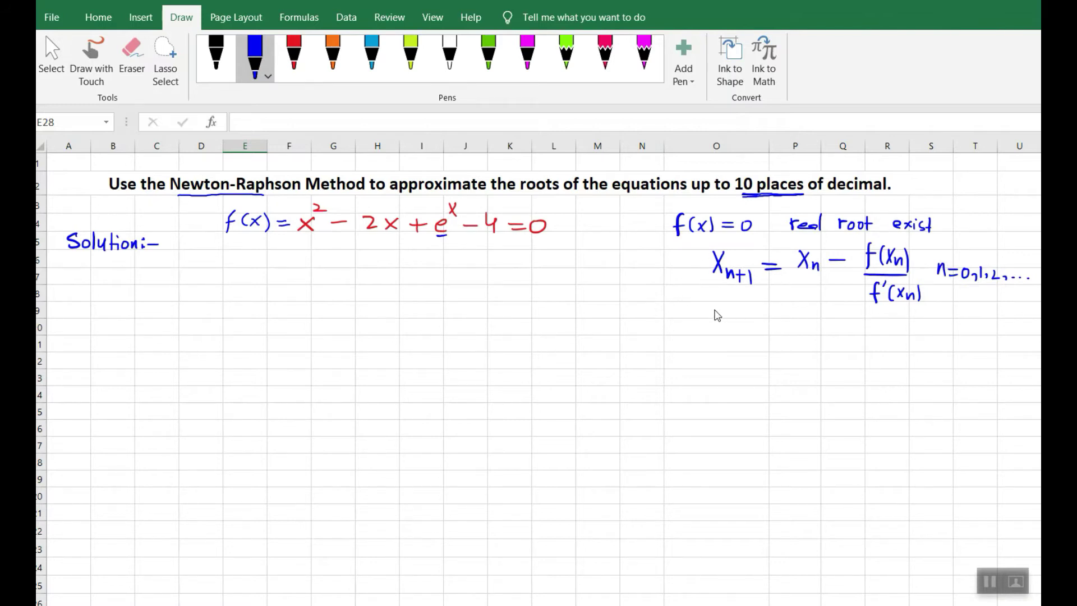
In red ink, note x0 as the initial guess under the formula, and draw an arrow down to "n = 0".
click(293, 55)
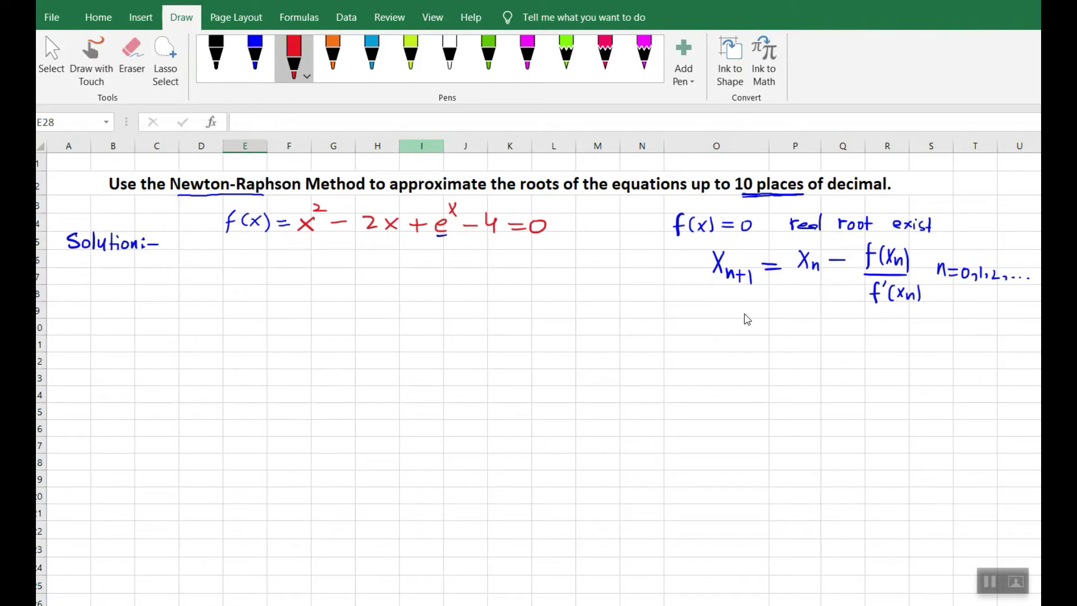
mouse_move(737, 309)
mouse_down()
mouse_move(728, 317)
mouse_move(827, 320)
mouse_move(836, 305)
mouse_move(836, 319)
mouse_move(854, 327)
mouse_move(898, 316)
mouse_up()
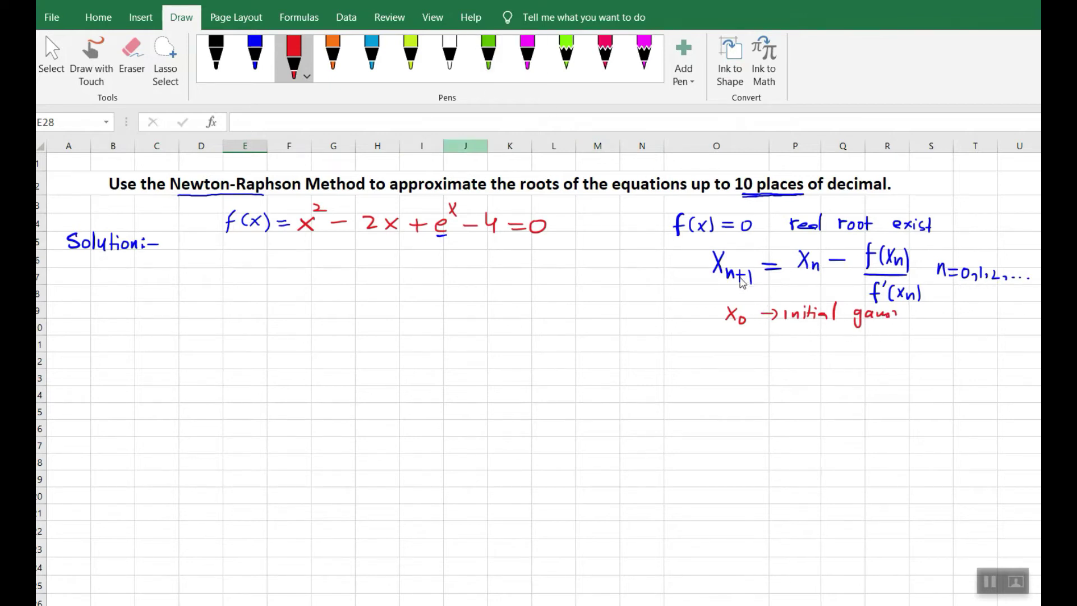
mouse_move(693, 271)
mouse_down()
mouse_move(684, 319)
mouse_move(708, 349)
mouse_move(728, 341)
mouse_up()
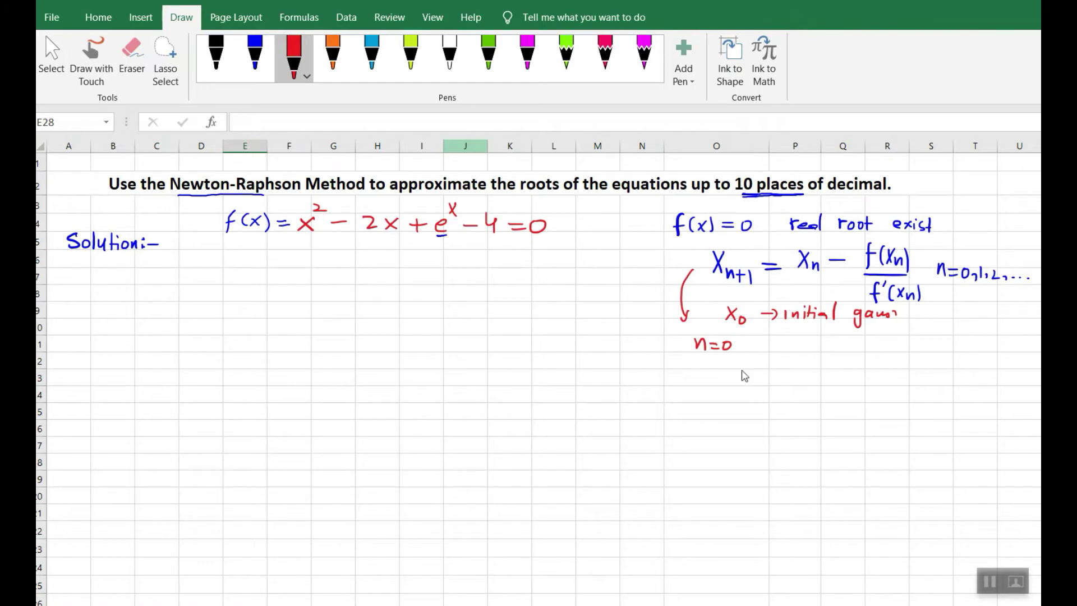
Handwrite x1 = x0 − [x0² − 2x0 + e^x0 − 4] below n = 0, with a fraction bar under the bracket.
mouse_move(741, 359)
mouse_down()
mouse_move(731, 376)
mouse_move(745, 382)
mouse_move(780, 370)
mouse_up()
mouse_move(762, 376)
mouse_down()
mouse_move(797, 363)
mouse_move(797, 379)
mouse_move(850, 382)
mouse_up()
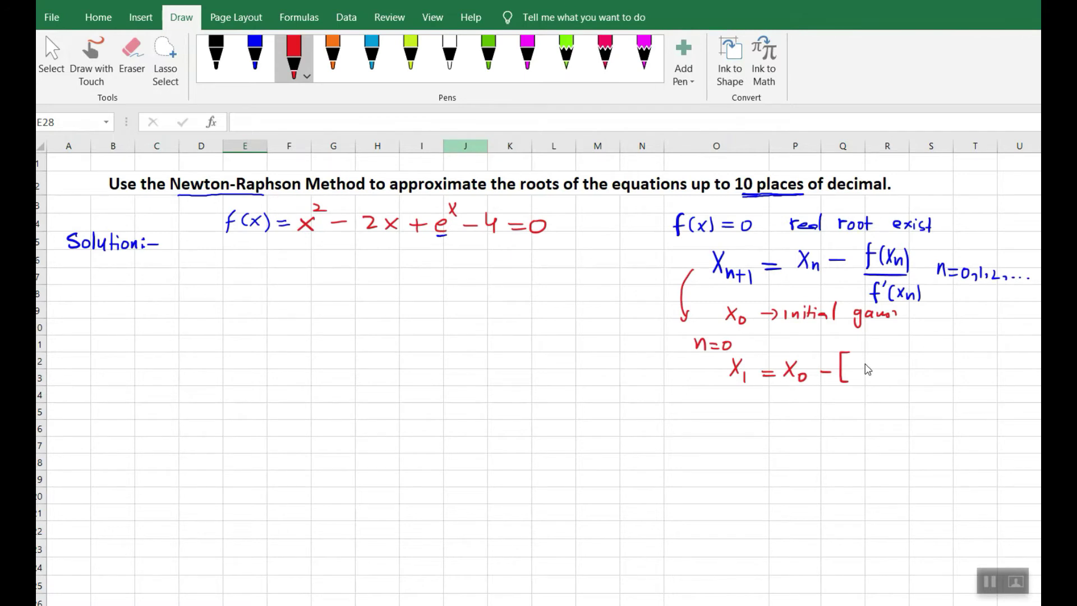
drag(856, 362, 868, 382)
mouse_move(867, 362)
mouse_down()
mouse_move(858, 383)
mouse_move(881, 358)
mouse_move(917, 377)
mouse_move(963, 373)
mouse_up()
mouse_move(957, 367)
mouse_down()
mouse_move(957, 380)
mouse_move(968, 382)
mouse_move(976, 362)
mouse_up()
drag(982, 378, 1010, 384)
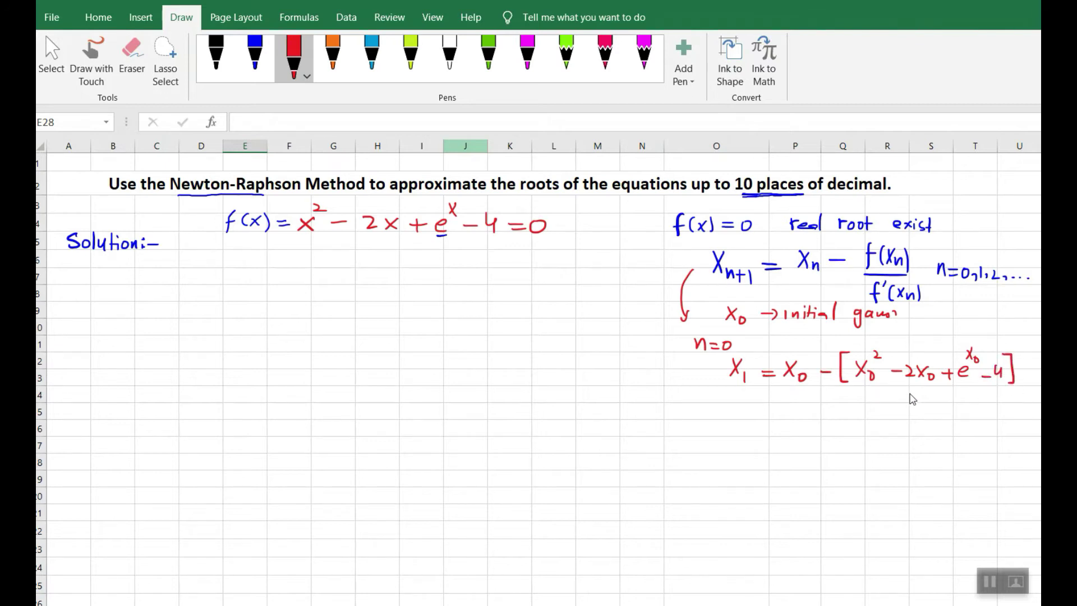
drag(840, 387, 1010, 388)
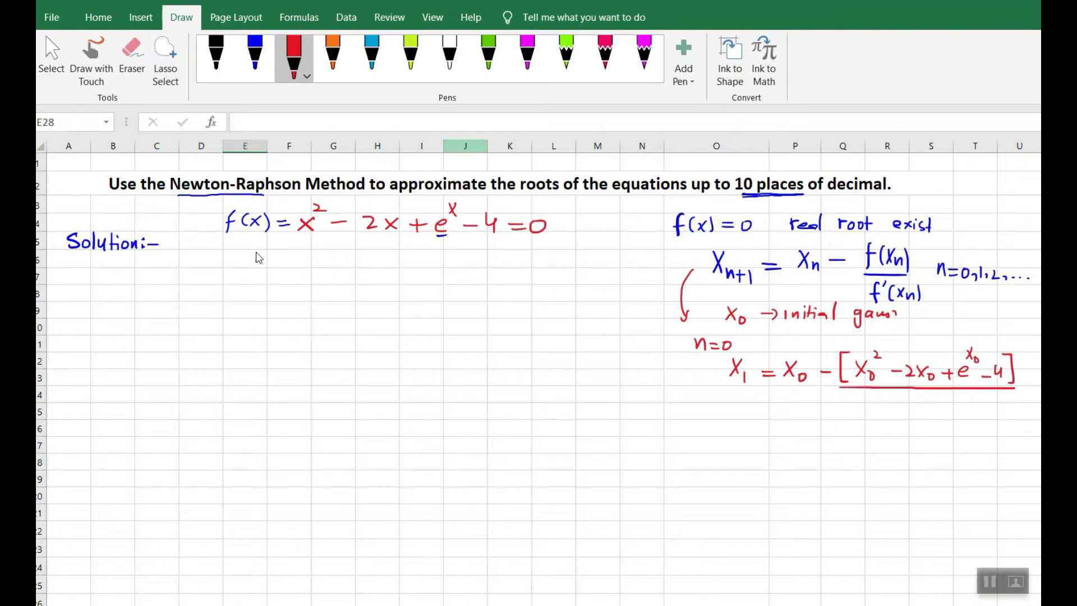
Handwrite the derivative f'(x) = 2x − 2 + e^x in red ink under the original equation.
drag(242, 254, 231, 285)
mouse_move(251, 247)
mouse_down()
mouse_move(255, 268)
mouse_move(271, 270)
mouse_move(262, 271)
mouse_move(307, 265)
mouse_up()
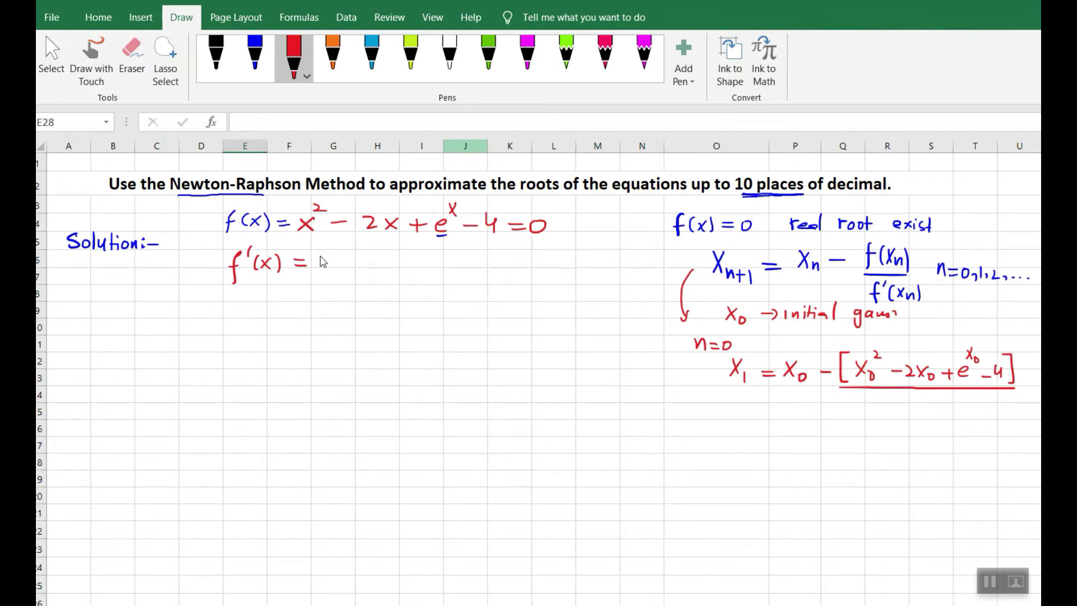
drag(318, 255, 343, 270)
drag(344, 255, 334, 271)
drag(357, 263, 429, 270)
mouse_move(436, 249)
mouse_down()
mouse_move(445, 262)
mouse_move(434, 263)
mouse_up()
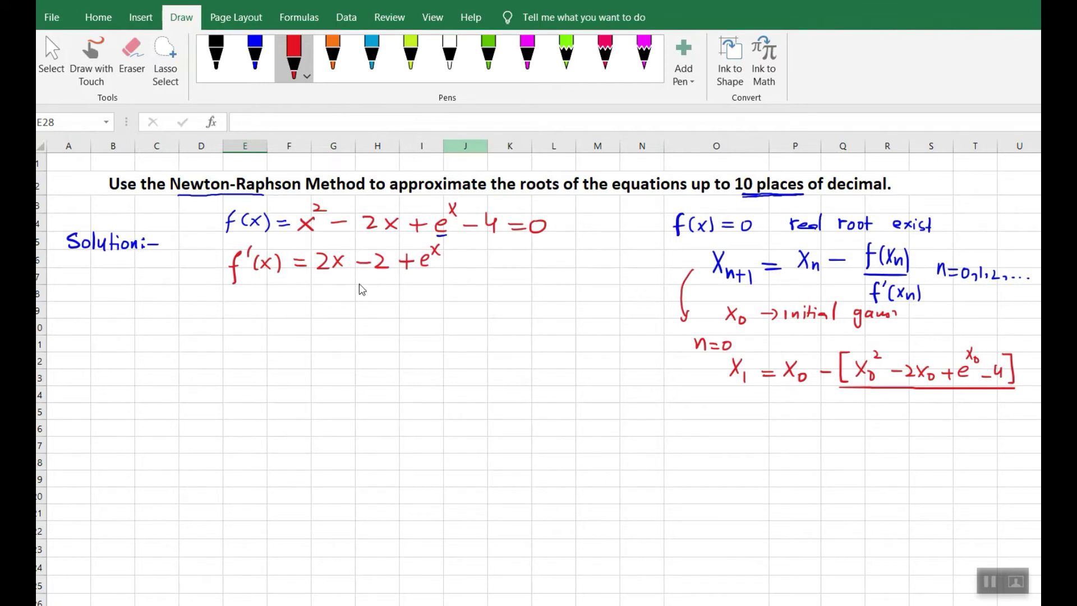
In blue ink, add the denominator [2x0 − 2 + e^x0] to the x1 fraction and box the initial guess note.
click(254, 59)
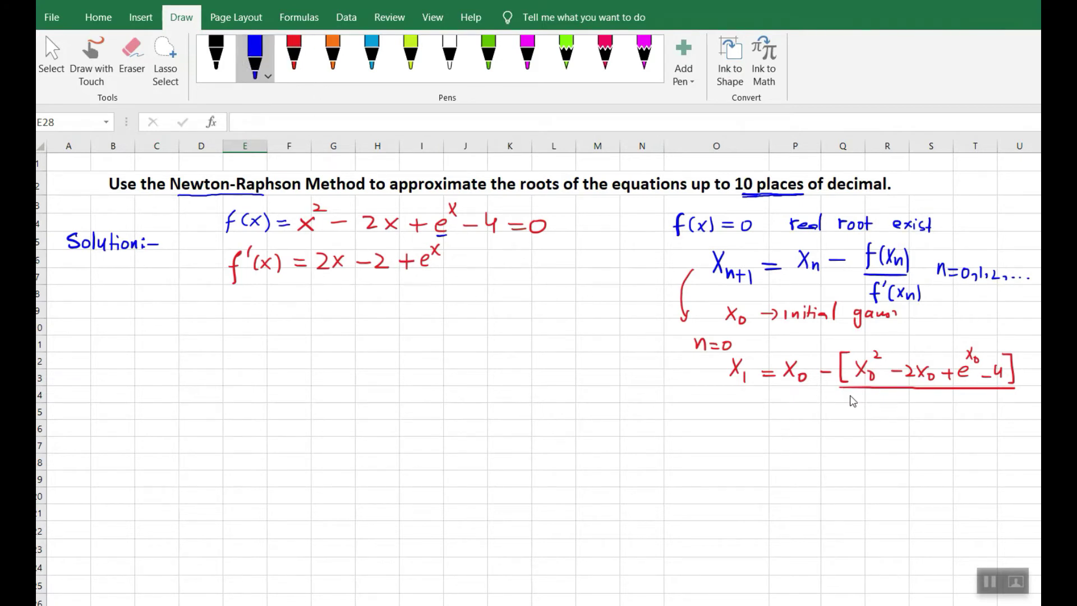
mouse_move(850, 398)
mouse_down()
mouse_move(850, 417)
mouse_move(969, 420)
mouse_move(985, 396)
mouse_move(998, 404)
mouse_move(994, 418)
mouse_up()
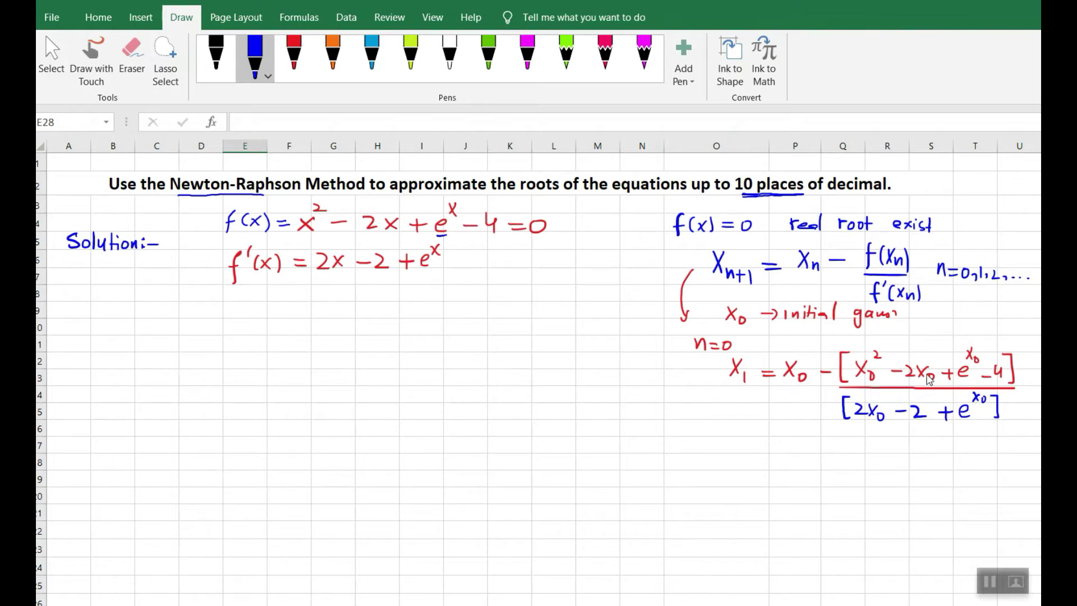
mouse_move(722, 304)
mouse_down()
mouse_move(718, 331)
mouse_move(901, 333)
mouse_move(899, 310)
mouse_move(743, 307)
mouse_up()
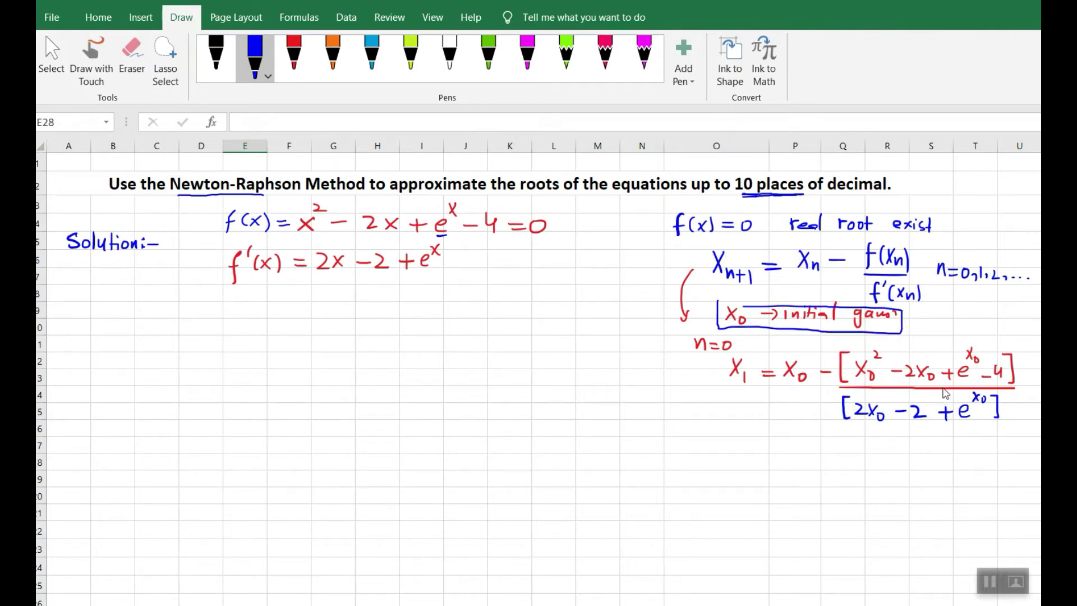
Handwrite "x1 = 1st approx" below the x1 fraction.
drag(745, 431, 746, 448)
mouse_move(746, 442)
mouse_down()
mouse_move(746, 450)
mouse_move(798, 447)
mouse_up()
mouse_move(808, 438)
mouse_down()
mouse_move(804, 447)
mouse_move(846, 448)
mouse_move(844, 465)
mouse_move(848, 449)
mouse_up()
mouse_move(853, 440)
mouse_down()
mouse_move(854, 463)
mouse_move(862, 445)
mouse_move(880, 443)
mouse_up()
drag(884, 442, 885, 446)
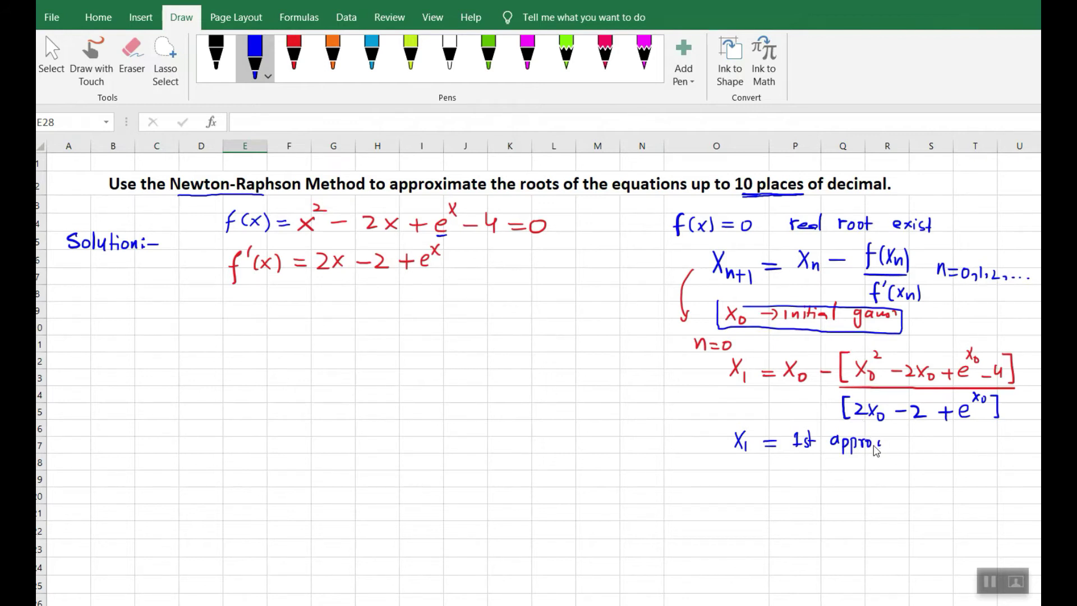
drag(882, 442, 875, 451)
For n = 1, handwrite x2 = x1 − [x1² − 2x1 + e^x1 − 4] / [2x1 − 2 + e^x1] below the first approximation.
scroll(538, 378, down, 1)
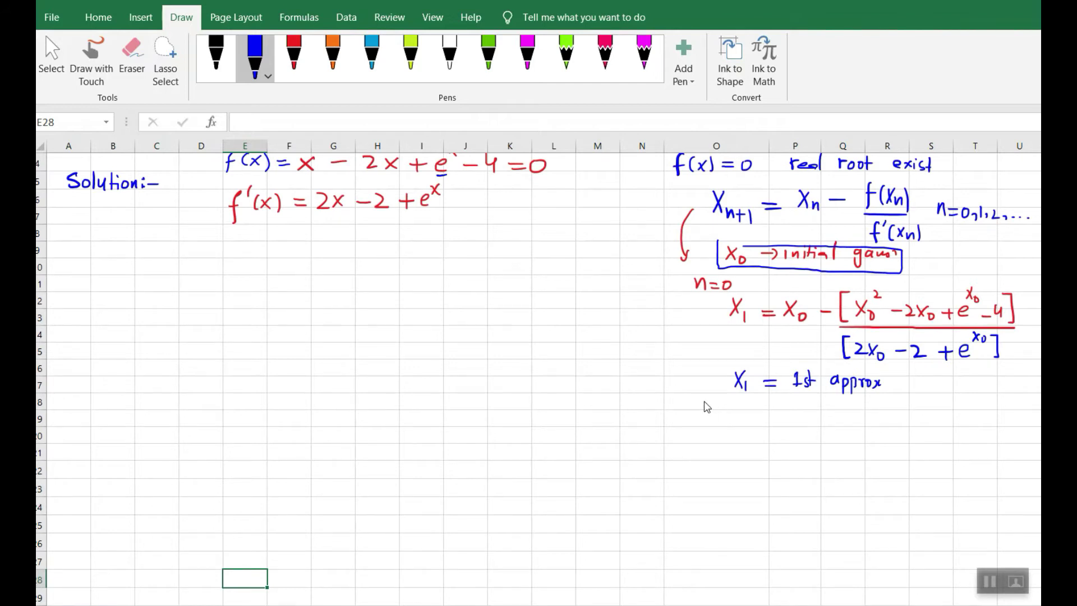
drag(688, 396, 711, 399)
drag(703, 403, 742, 436)
mouse_move(741, 418)
mouse_down()
mouse_move(730, 436)
mouse_move(779, 427)
mouse_up()
drag(765, 432, 802, 433)
mouse_move(859, 405)
mouse_down()
mouse_move(859, 428)
mouse_move(891, 402)
mouse_move(934, 425)
mouse_up()
mouse_move(934, 415)
mouse_down()
mouse_move(924, 425)
mouse_move(961, 420)
mouse_up()
mouse_move(955, 413)
mouse_down()
mouse_move(955, 427)
mouse_move(973, 424)
mouse_move(978, 407)
mouse_move(1008, 427)
mouse_up()
drag(852, 431, 1013, 429)
mouse_move(866, 438)
mouse_down()
mouse_move(854, 442)
mouse_move(862, 458)
mouse_up()
drag(867, 448, 882, 457)
mouse_move(887, 451)
mouse_down()
mouse_move(957, 452)
mouse_move(948, 458)
mouse_move(977, 447)
mouse_move(968, 447)
mouse_move(987, 457)
mouse_up()
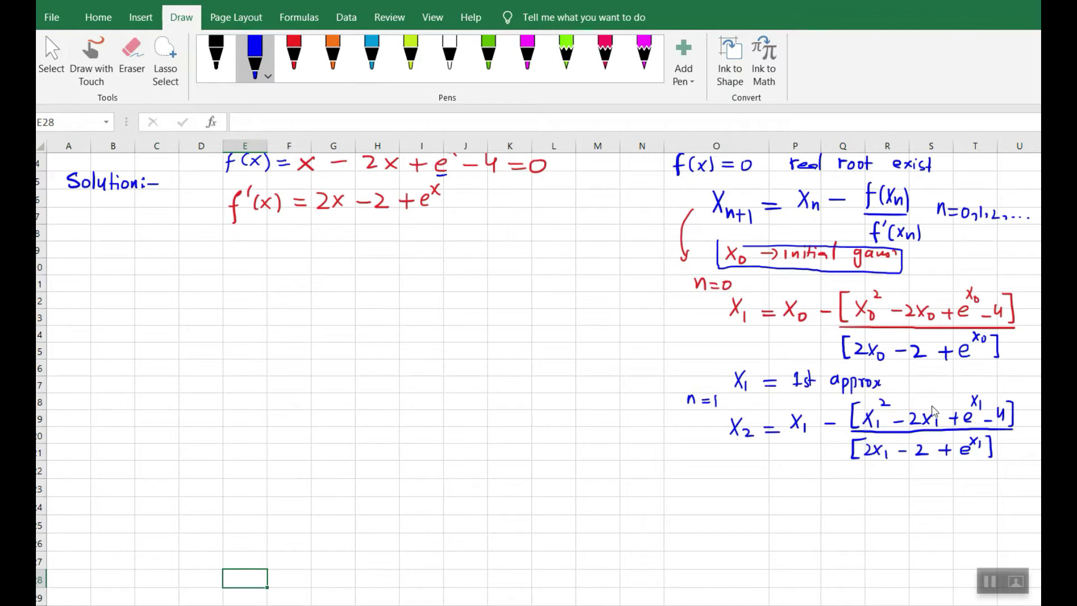
Handwrite "x2 = ?", "x3 =" and an x4 line below the x2 formula for the following approximations.
mouse_move(731, 482)
mouse_down()
mouse_move(743, 500)
mouse_move(731, 498)
mouse_move(777, 490)
mouse_up()
drag(768, 497, 802, 494)
mouse_move(732, 529)
mouse_down()
mouse_move(743, 541)
mouse_move(732, 541)
mouse_up()
drag(744, 535, 745, 578)
mouse_move(745, 564)
mouse_down()
mouse_move(738, 579)
mouse_move(755, 573)
mouse_up()
drag(752, 568, 753, 578)
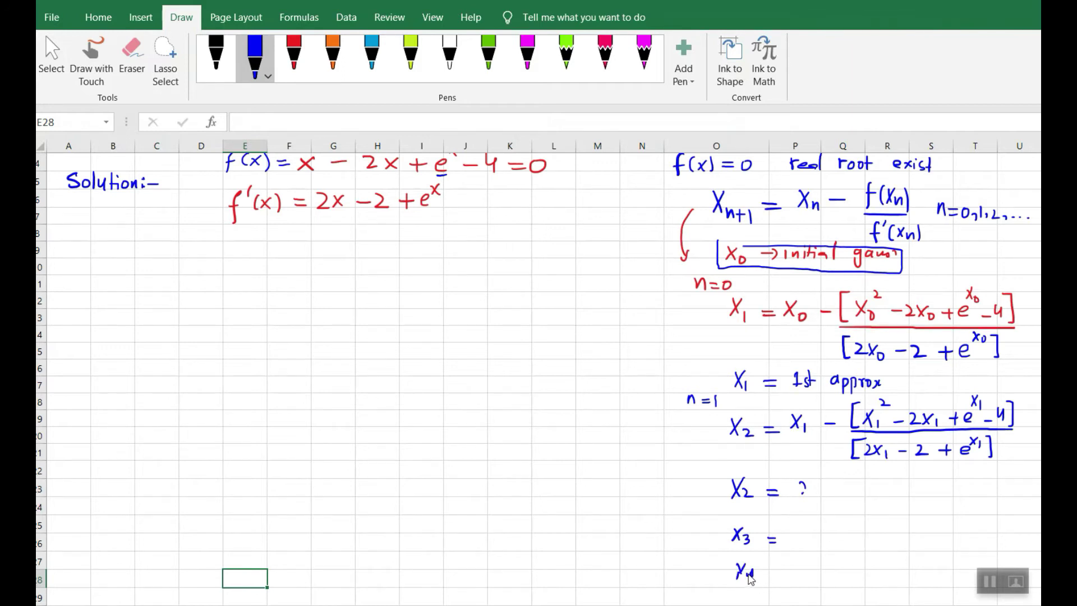
drag(778, 571, 787, 571)
drag(778, 577, 788, 576)
mouse_move(798, 566)
mouse_down()
mouse_move(808, 583)
mouse_move(797, 585)
mouse_move(818, 578)
mouse_move(811, 583)
mouse_up()
mouse_move(784, 571)
mouse_down()
mouse_move(775, 576)
mouse_move(785, 585)
mouse_up()
Draw an arrow after the boxed initial guess note and handwrite "root ∈ [a, b] if f(a)f(b) < 0" below the derivative.
scroll(538, 378, up, 1)
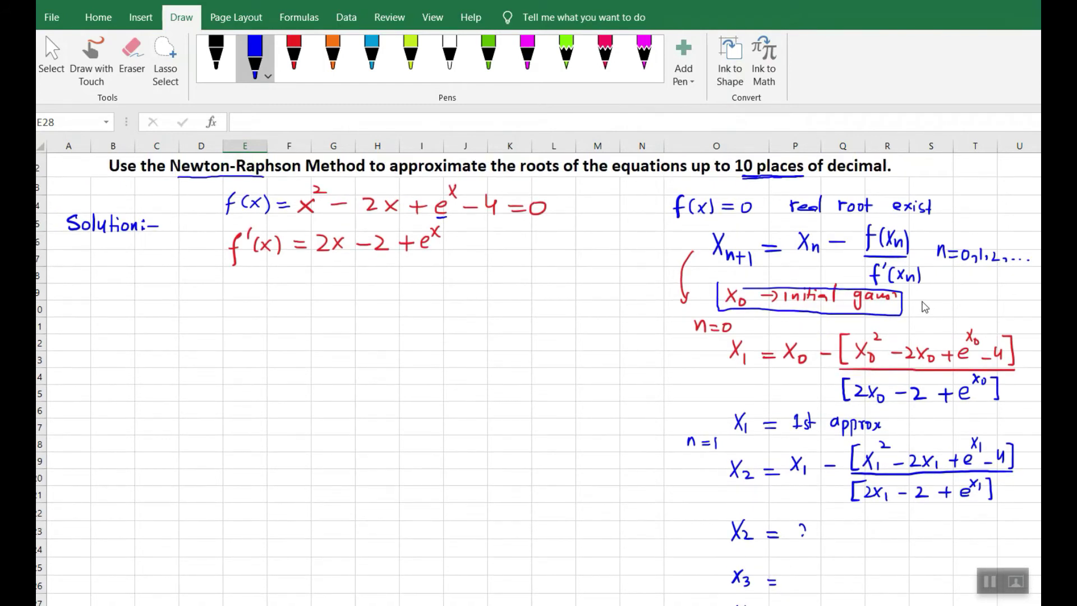
drag(913, 300, 929, 303)
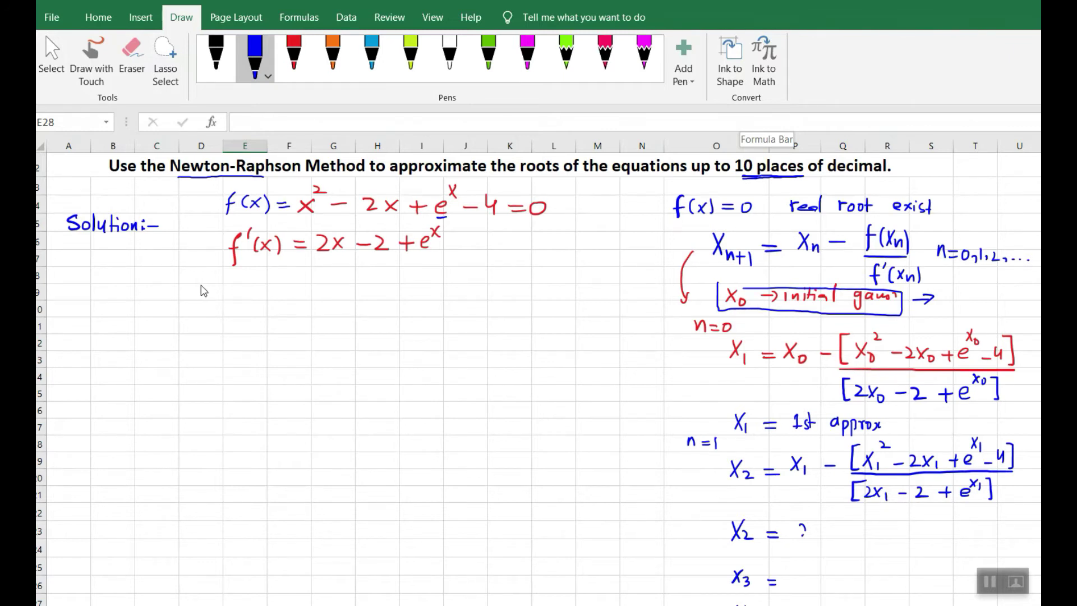
mouse_move(189, 283)
mouse_down()
mouse_move(180, 284)
mouse_move(187, 298)
mouse_move(238, 287)
mouse_move(238, 301)
mouse_up()
mouse_move(112, 288)
mouse_down()
mouse_move(145, 300)
mouse_move(166, 294)
mouse_up()
mouse_move(270, 291)
mouse_down()
mouse_move(271, 302)
mouse_move(272, 286)
mouse_up()
mouse_move(290, 282)
mouse_down()
mouse_move(280, 303)
mouse_move(289, 292)
mouse_move(326, 303)
mouse_move(337, 292)
mouse_up()
mouse_move(348, 285)
mouse_down()
mouse_move(343, 303)
mouse_move(379, 293)
mouse_up()
mouse_move(388, 285)
mouse_down()
mouse_move(387, 300)
mouse_move(403, 303)
mouse_move(434, 289)
mouse_up()
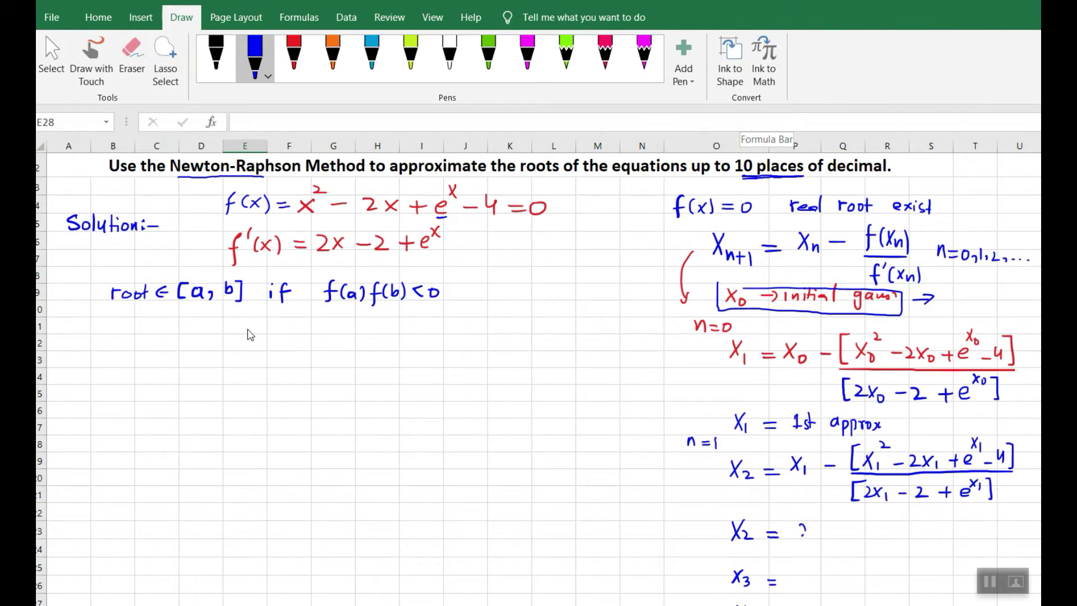
Handwrite the first sign case, f(a) = +ve and f(b) = −ve, under the root condition.
mouse_move(243, 319)
mouse_down()
mouse_move(234, 338)
mouse_move(298, 325)
mouse_up()
mouse_move(288, 331)
mouse_down()
mouse_move(327, 324)
mouse_move(392, 337)
mouse_up()
mouse_move(395, 321)
mouse_down()
mouse_move(396, 336)
mouse_move(414, 326)
mouse_move(459, 333)
mouse_up()
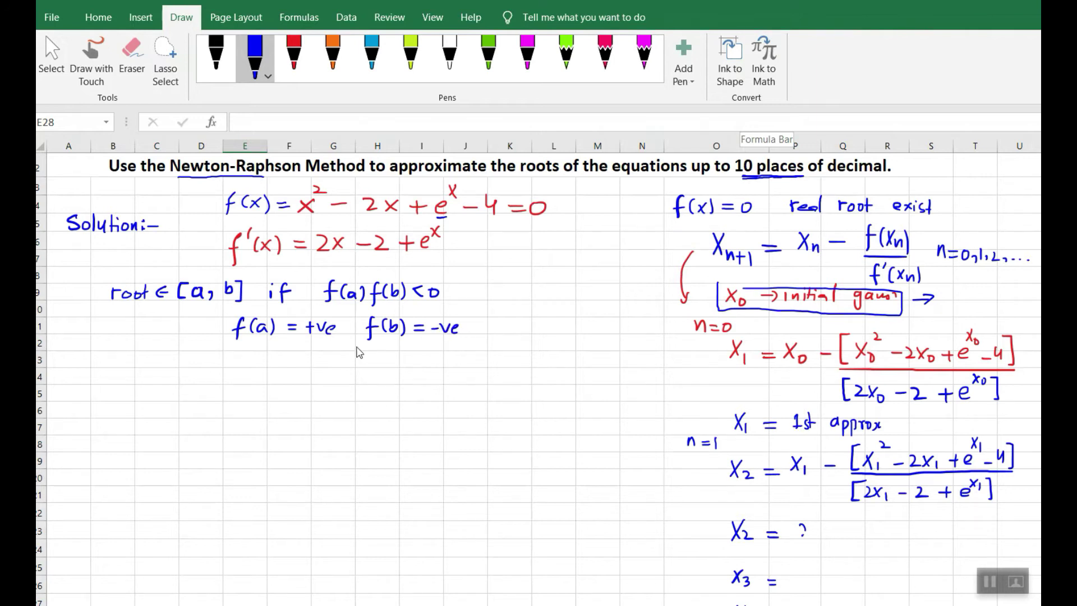
Handwrite the second sign case, f(a) = −ve and f(b) = +ve, below the first one.
drag(247, 347, 240, 366)
drag(235, 355, 248, 355)
mouse_move(262, 348)
mouse_down()
mouse_move(259, 362)
mouse_move(278, 363)
mouse_up()
drag(288, 358, 300, 358)
drag(288, 362, 379, 357)
drag(391, 348, 394, 362)
mouse_move(399, 349)
mouse_down()
mouse_move(402, 363)
mouse_move(424, 357)
mouse_up()
drag(414, 362, 445, 358)
mouse_move(440, 353)
mouse_down()
mouse_move(440, 364)
mouse_move(464, 362)
mouse_up()
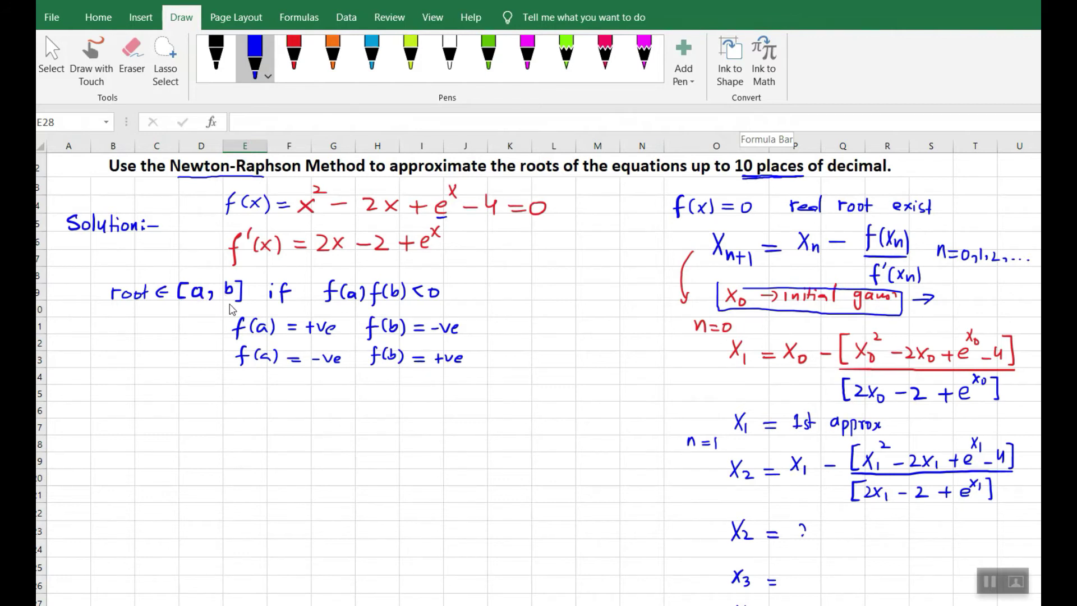
Dot the endpoints a and b, and handwrite column headings x in blue above B14 and f(x) in red beside it.
click(193, 303)
click(227, 299)
drag(103, 353, 115, 366)
mouse_move(115, 353)
mouse_down()
mouse_move(103, 366)
mouse_move(156, 359)
mouse_up()
click(294, 53)
mouse_move(162, 352)
mouse_down()
mouse_move(161, 367)
mouse_move(176, 369)
mouse_up()
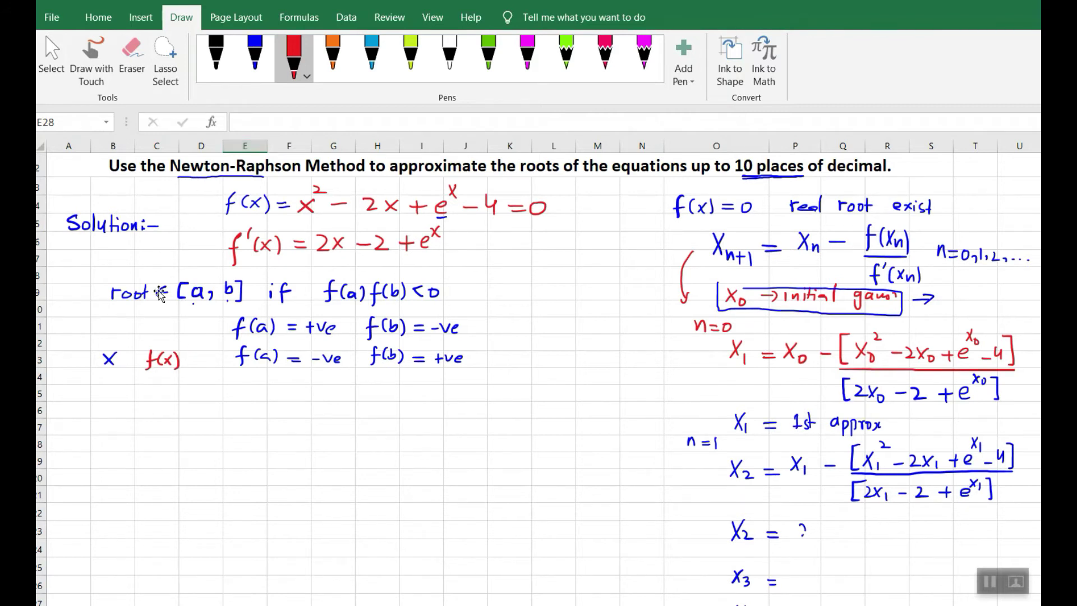
Enter -5 in cell B14 as the first x value.
click(126, 380)
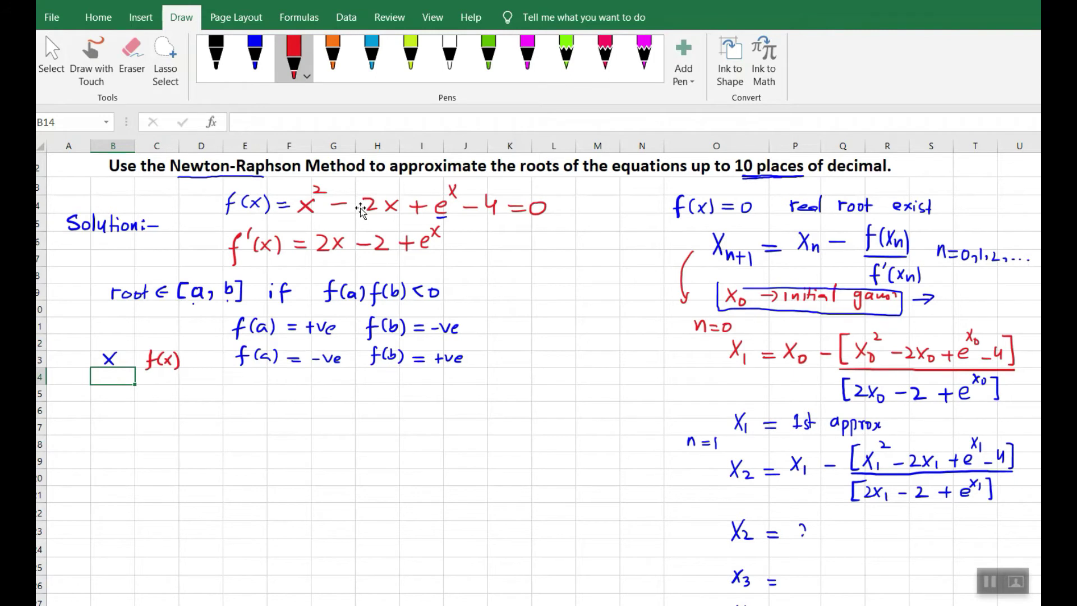
text(-5)
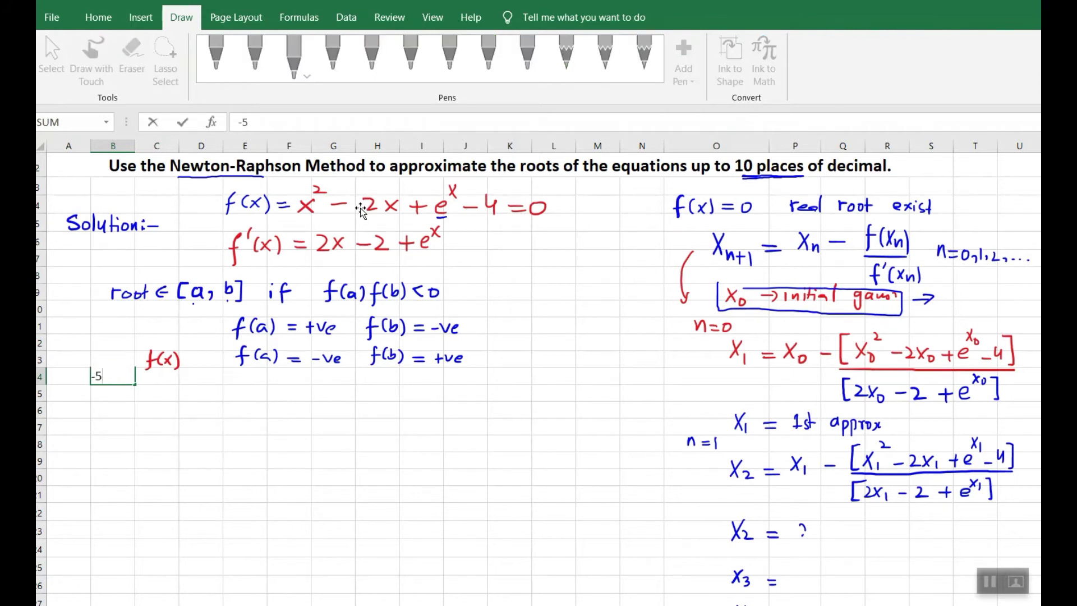
key(Return)
key(Up)
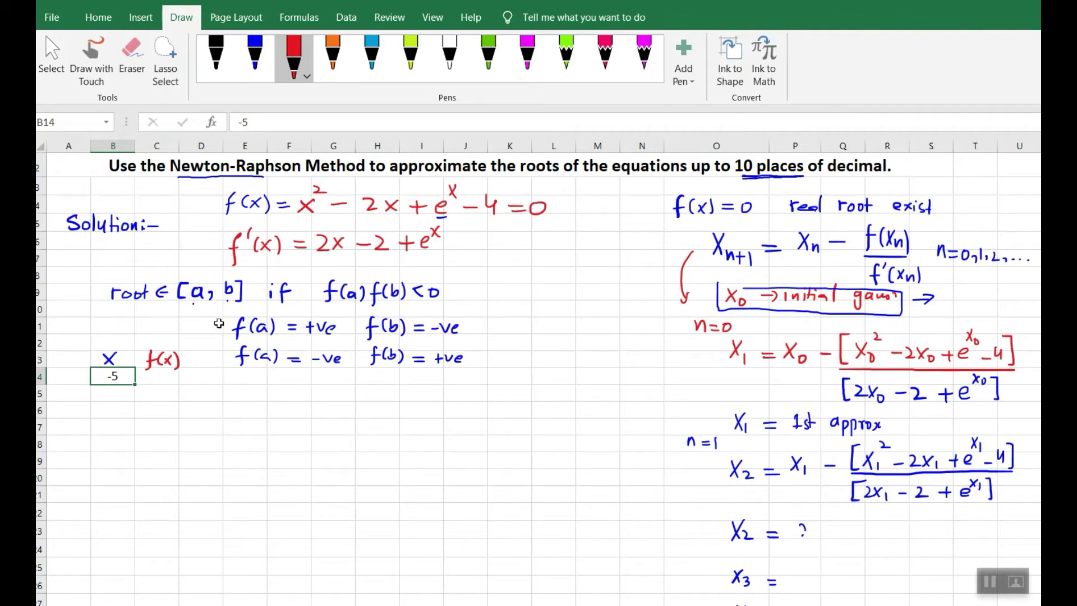
Enter =B14+1 in B15 and fill it down to B26 to continue the x values up to 7.
click(124, 392)
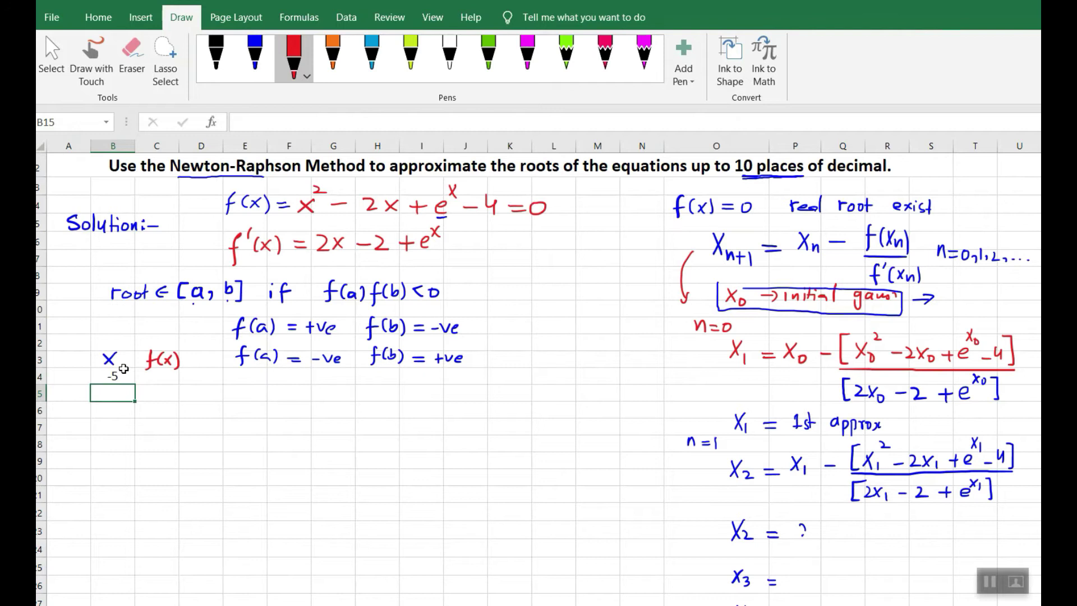
click(404, 124)
text(=)
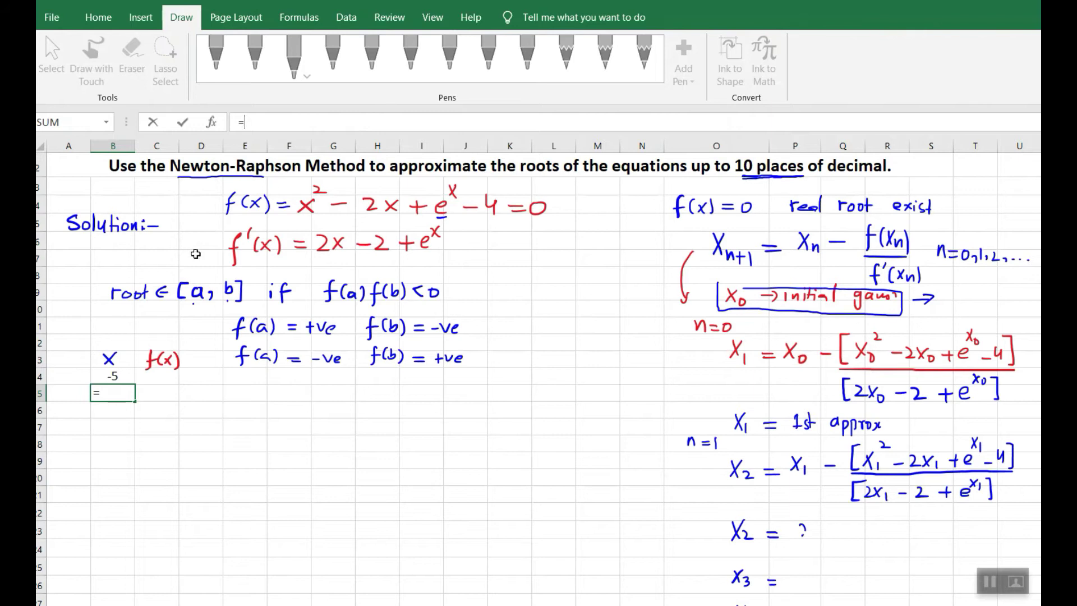
click(114, 375)
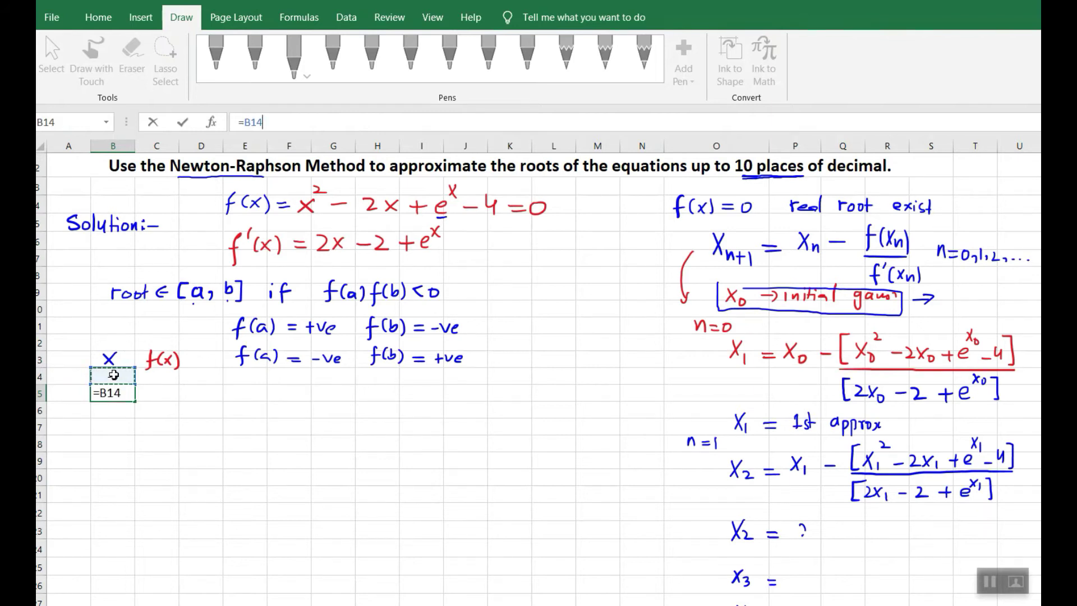
text(+1)
key(Return)
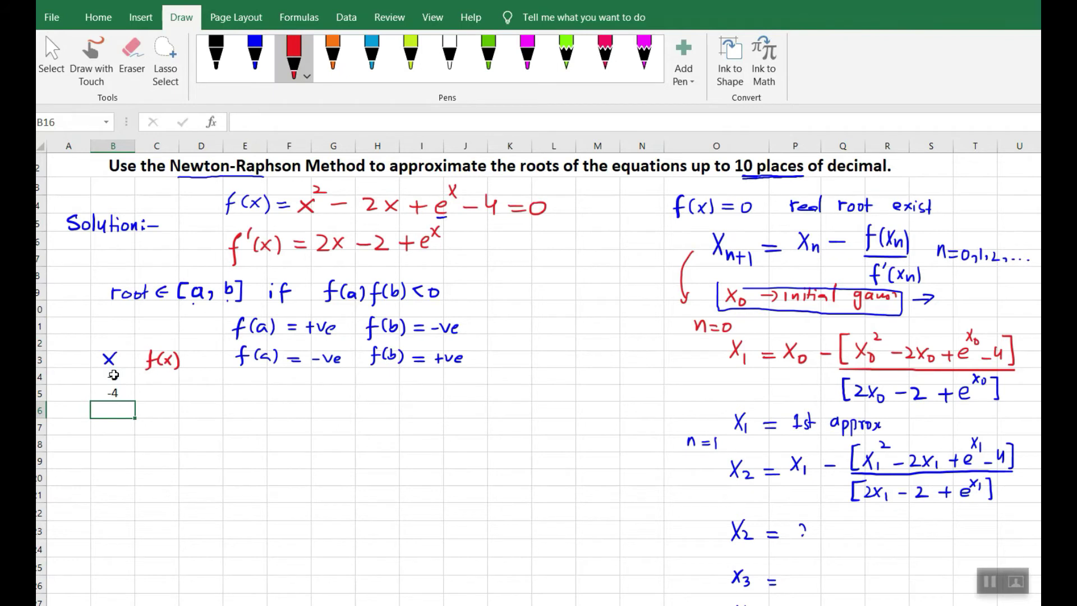
click(119, 395)
drag(134, 402, 125, 592)
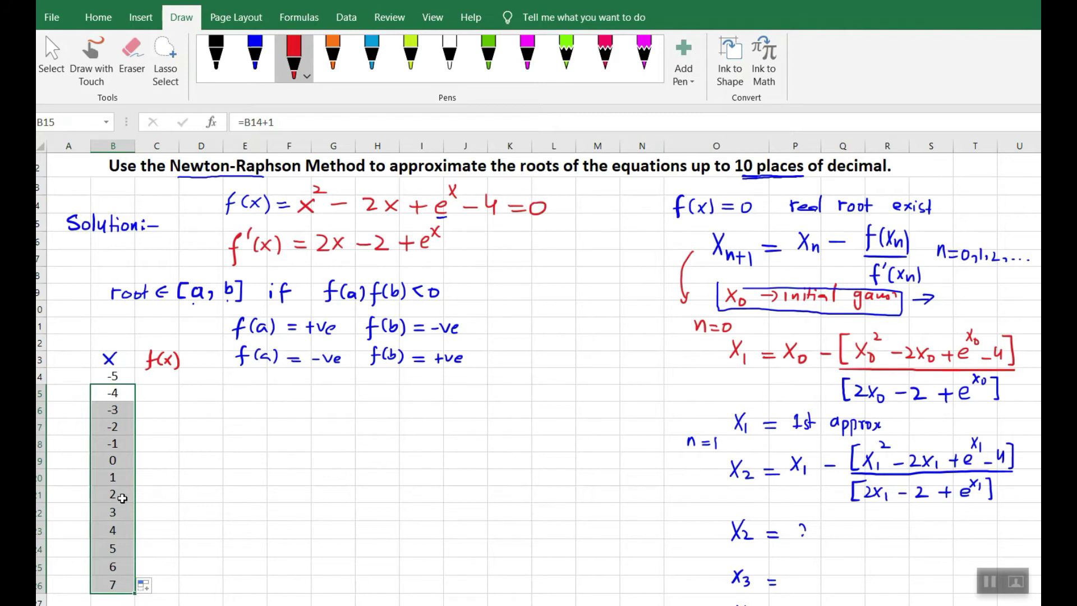
click(126, 379)
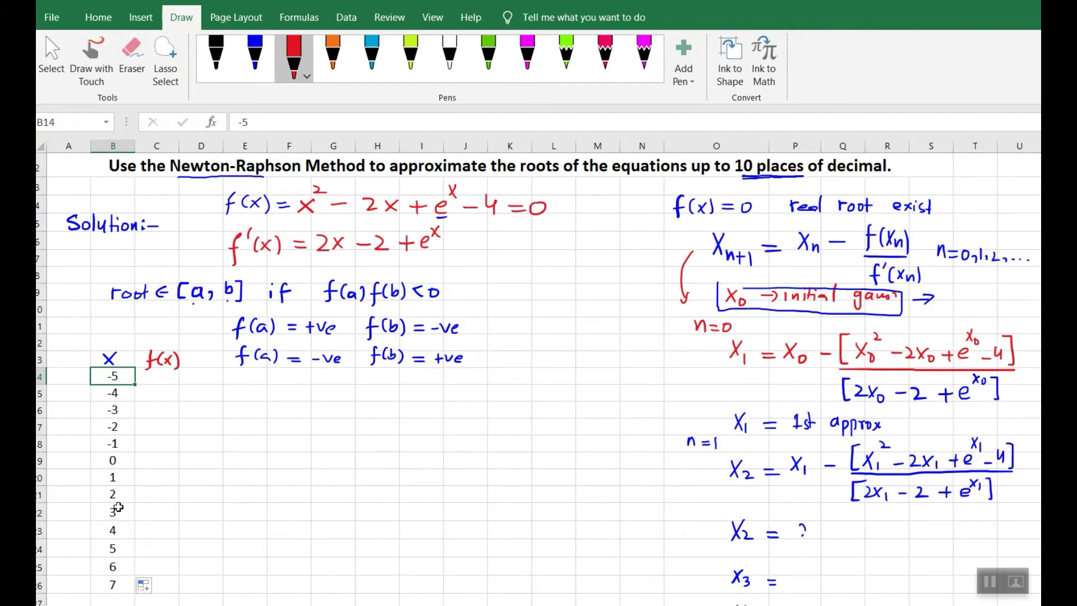
Enter the formula =B14^2-2*B14+EXP(B14)-4 in C14 to evaluate f(x) for the first x value.
click(166, 380)
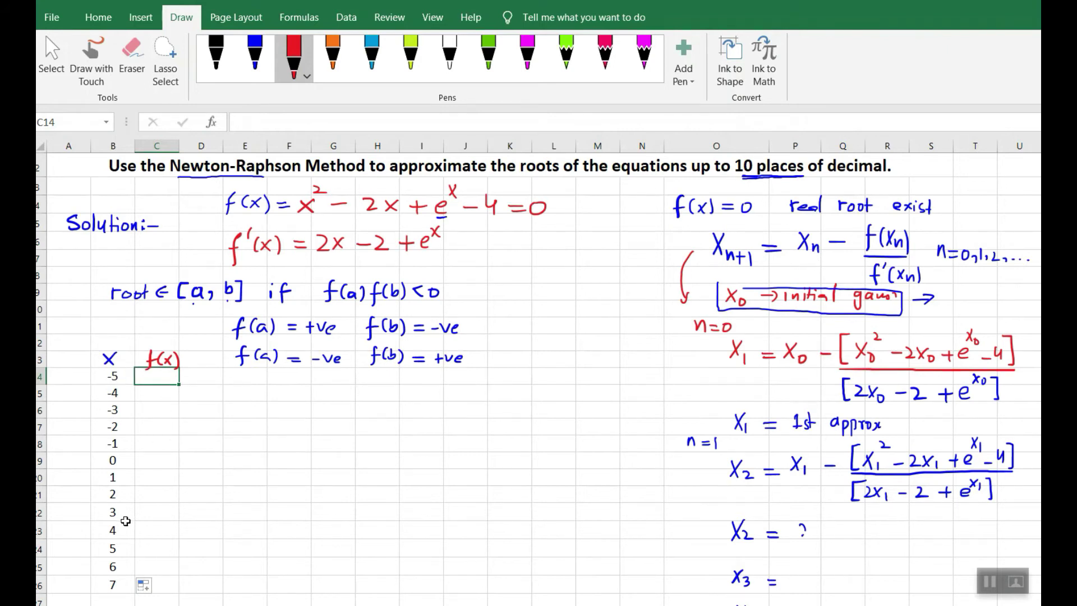
click(251, 125)
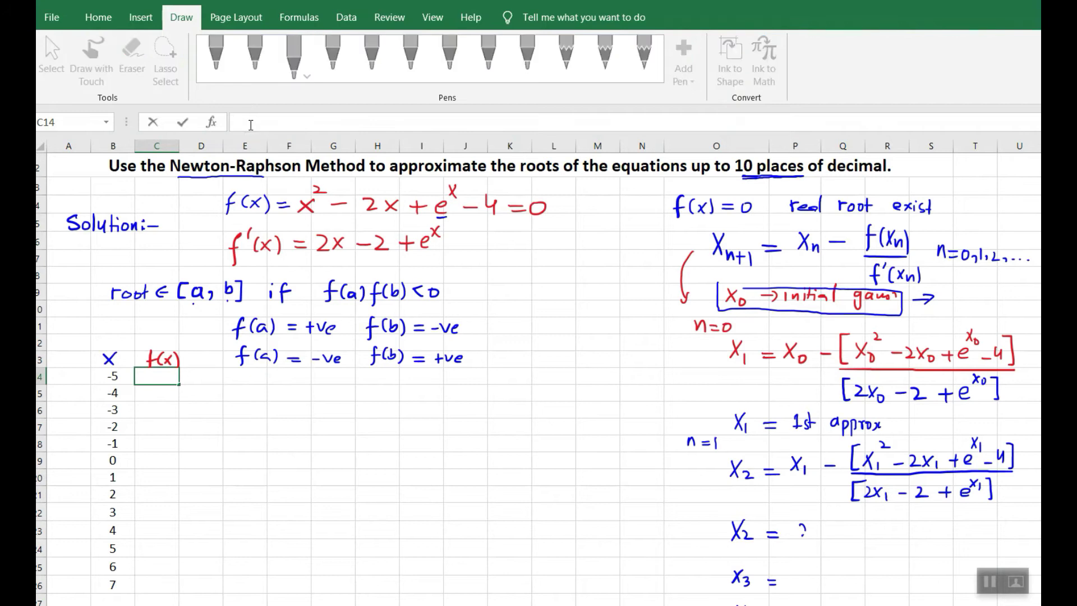
text(=)
click(114, 376)
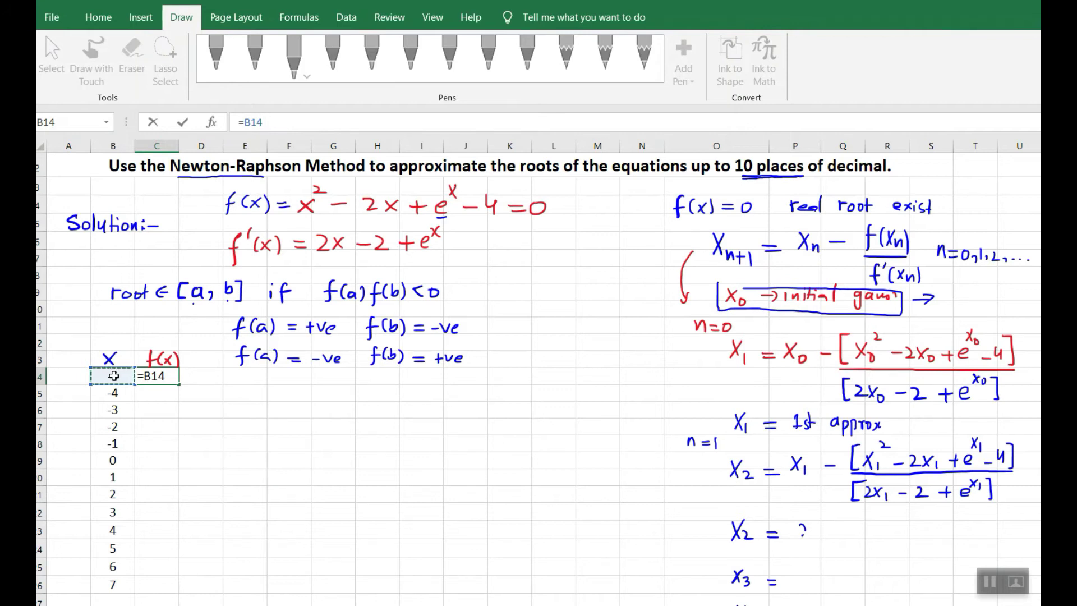
text(^)
text(2-2*)
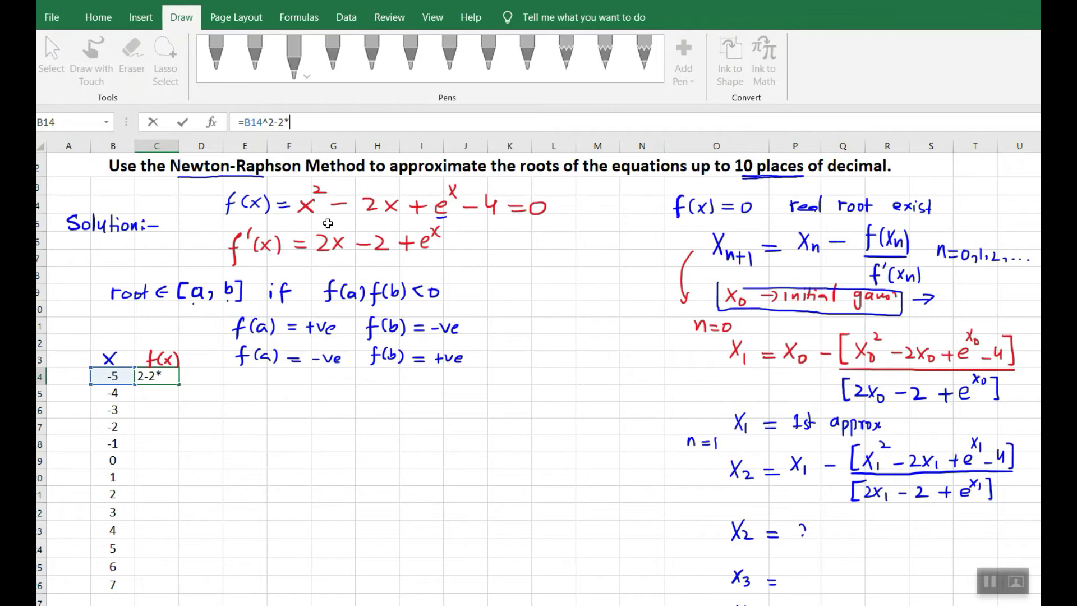
click(117, 377)
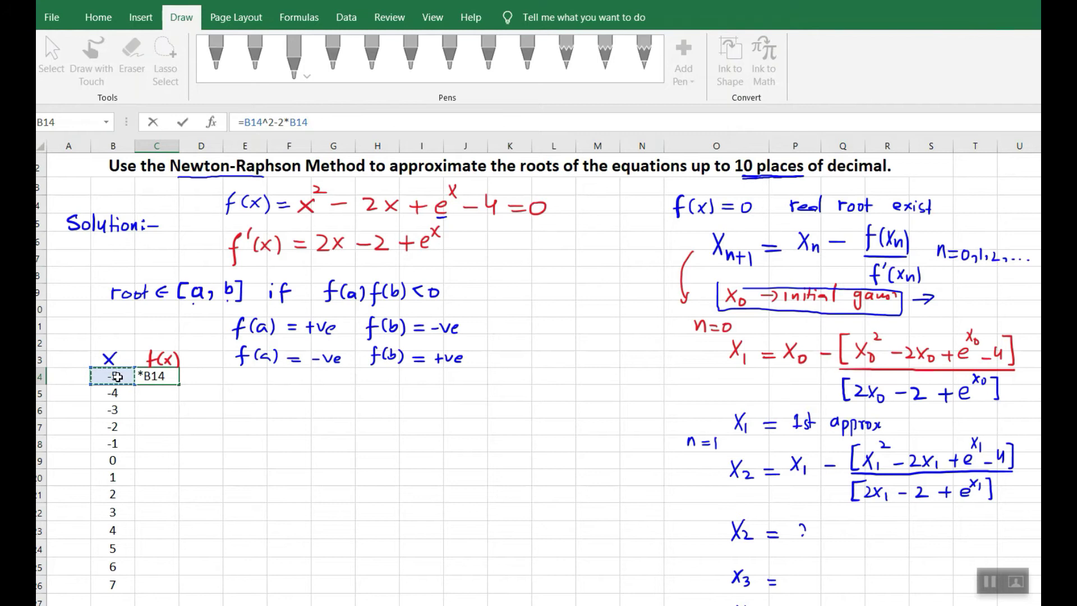
text(+)
text(E)
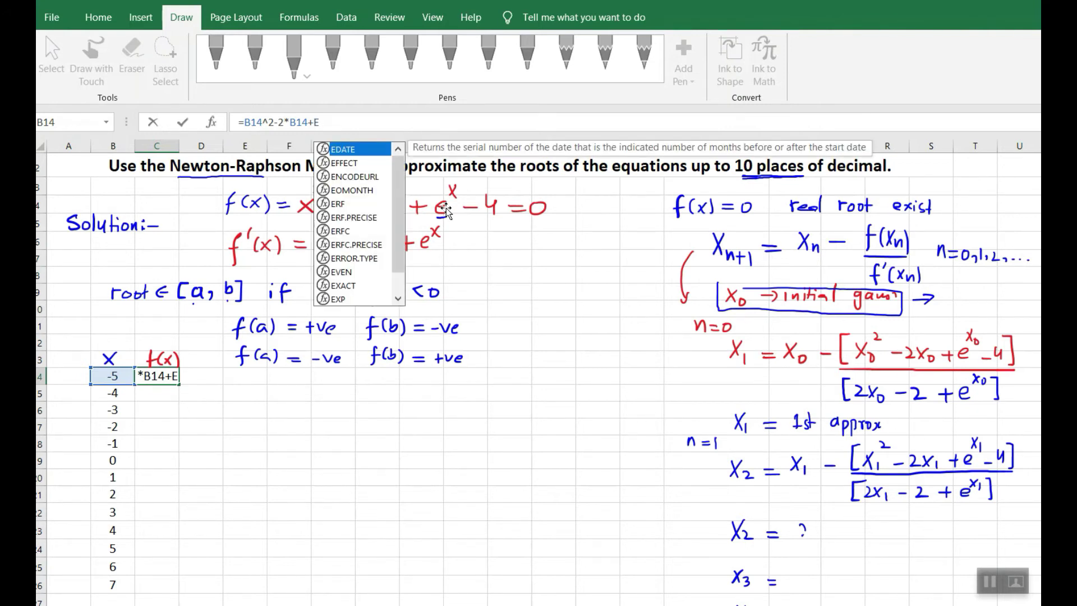
text(X)
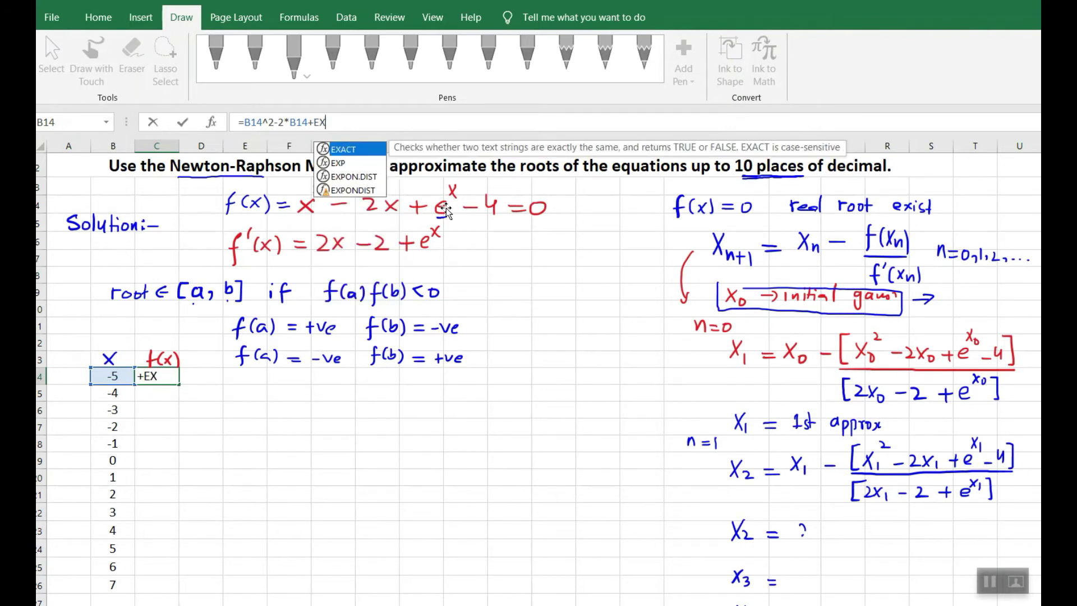
text(P)
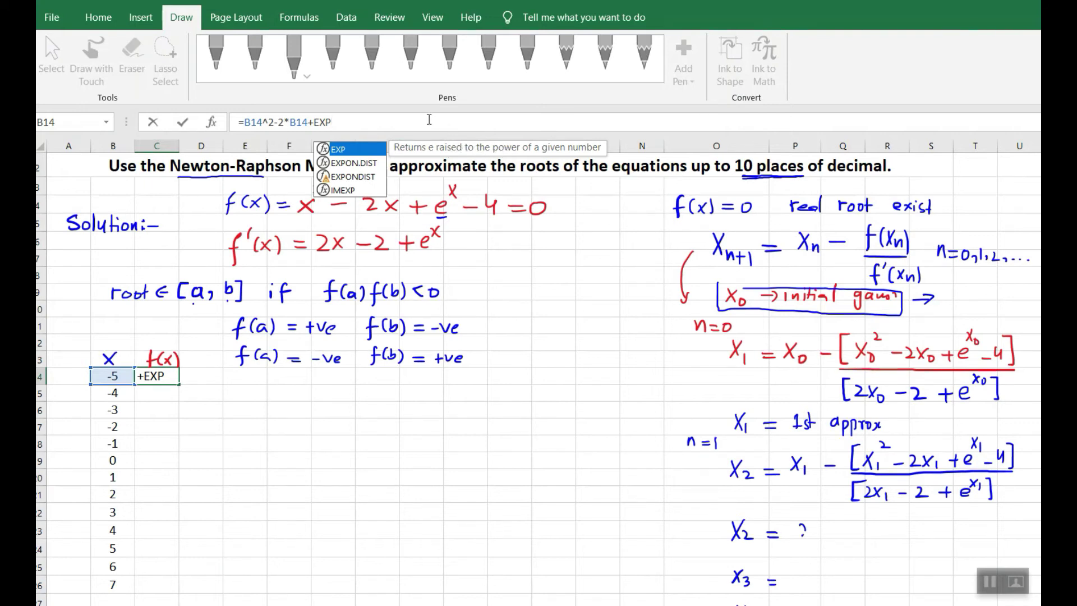
text(()
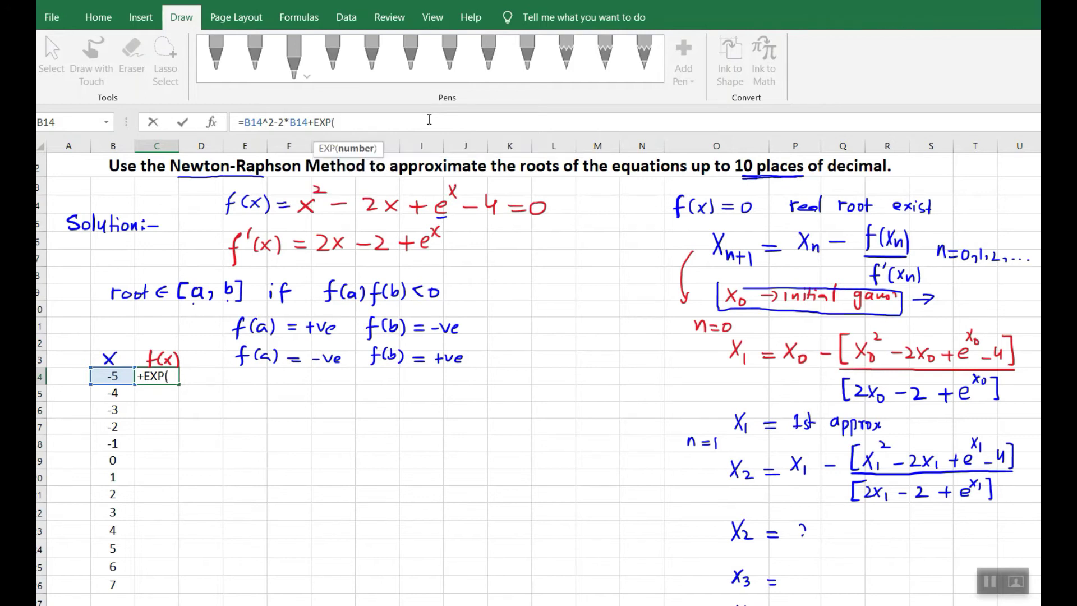
click(122, 373)
text())
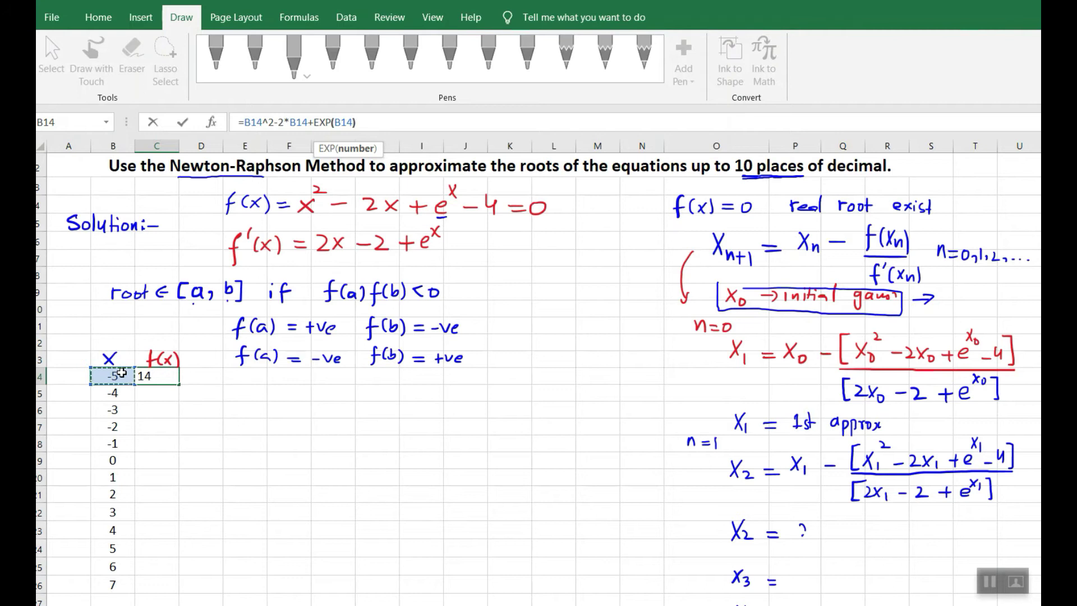
text(-4)
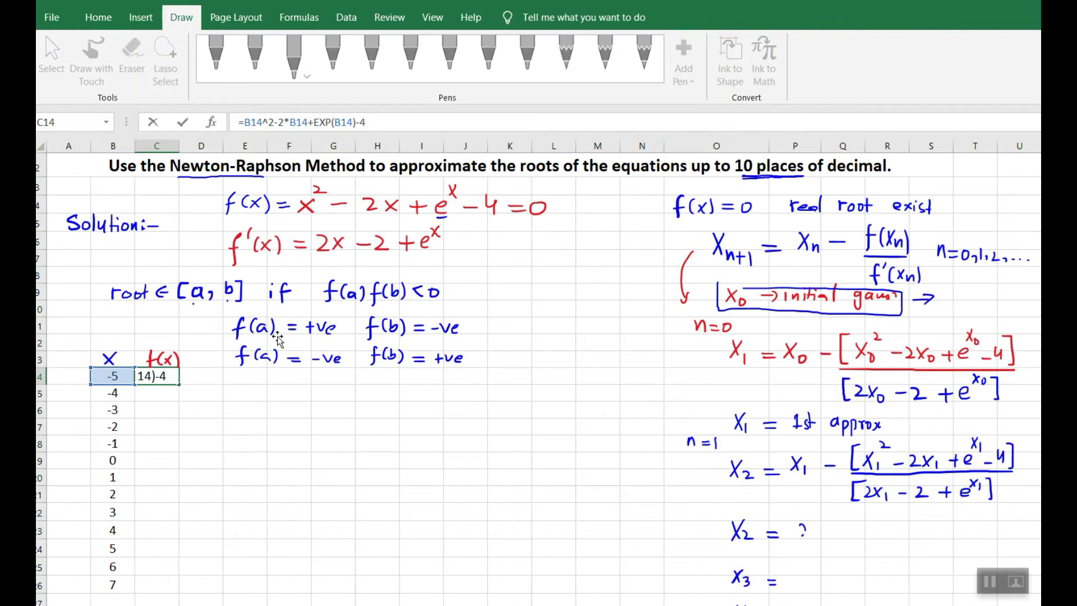
key(Return)
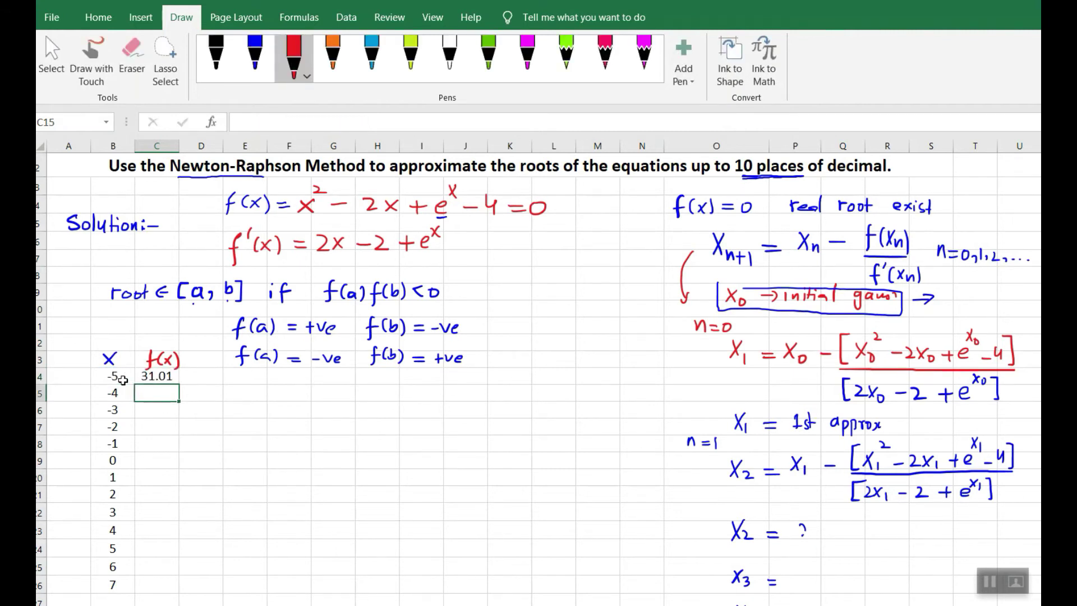
Fill the C14 formula down to C26 and remove the duplicated handwritten f(x) labels covering the results.
click(155, 376)
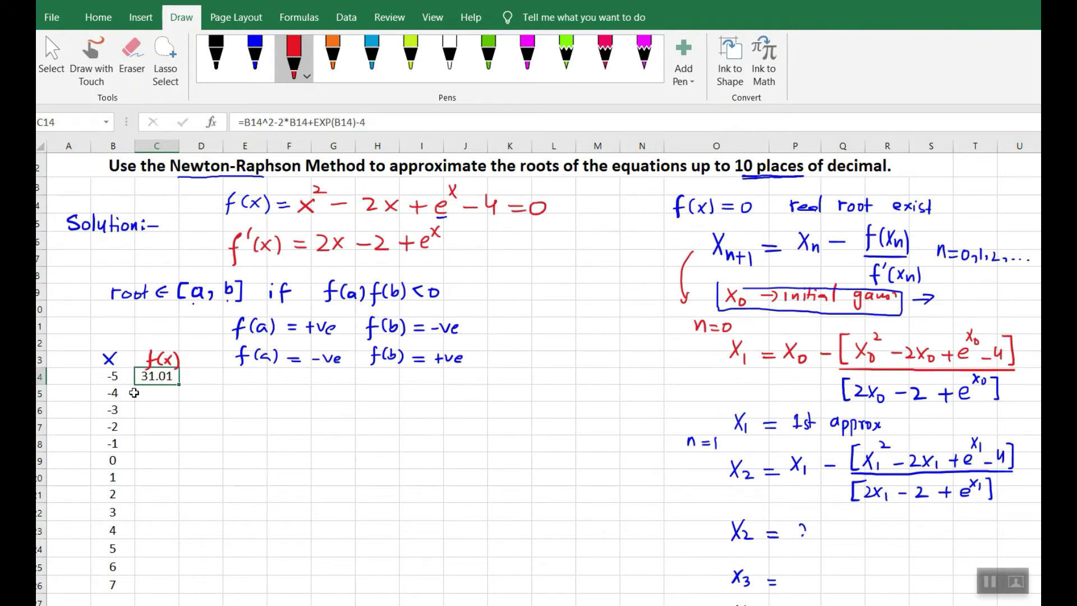
drag(177, 383, 171, 586)
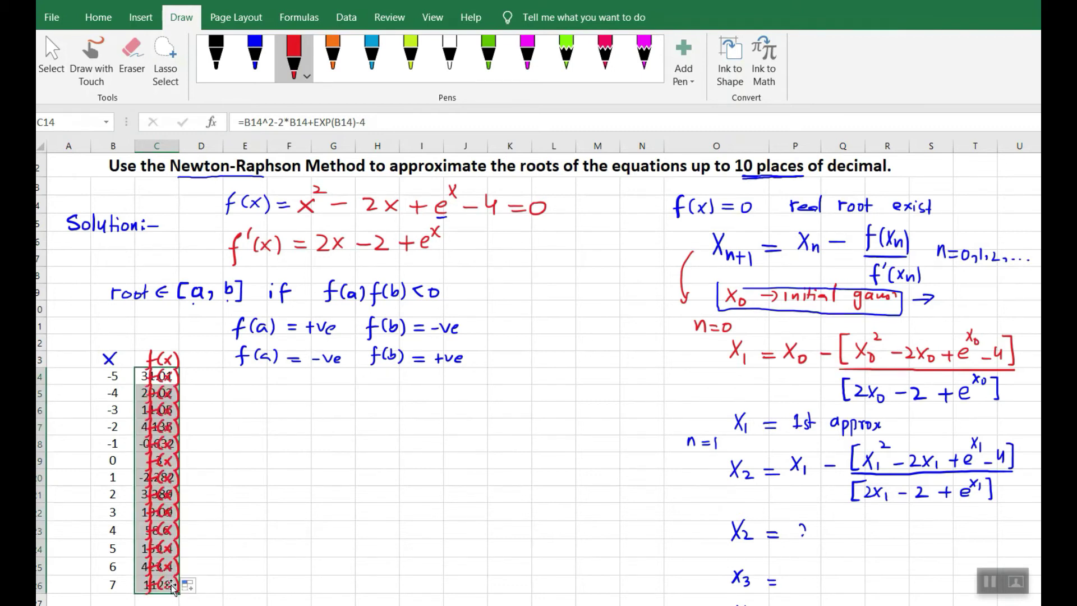
click(219, 474)
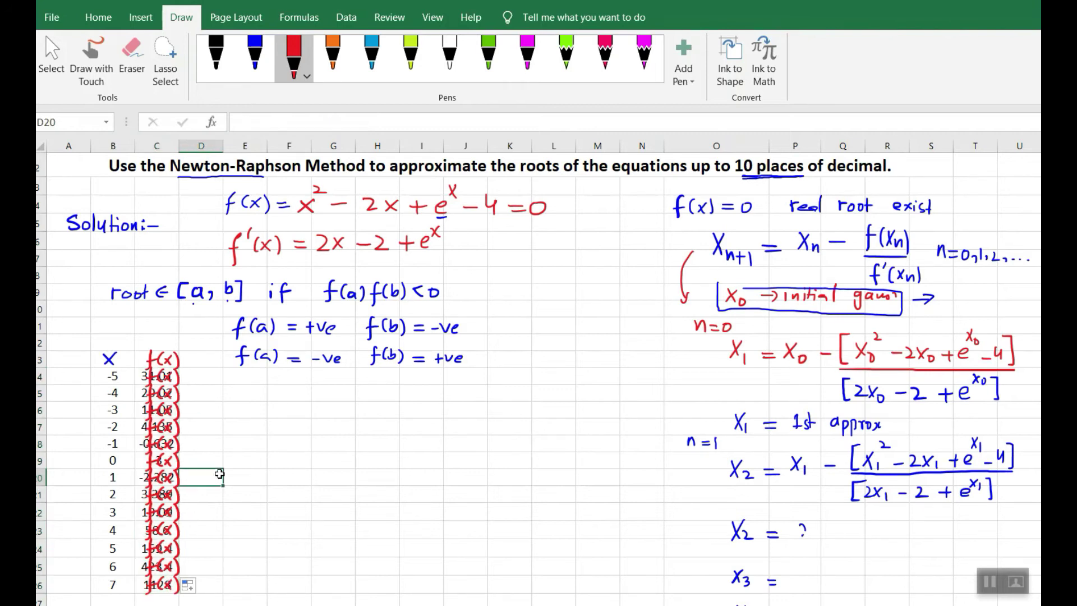
mouse_move(176, 383)
mouse_down()
mouse_move(179, 407)
mouse_move(270, 407)
mouse_up()
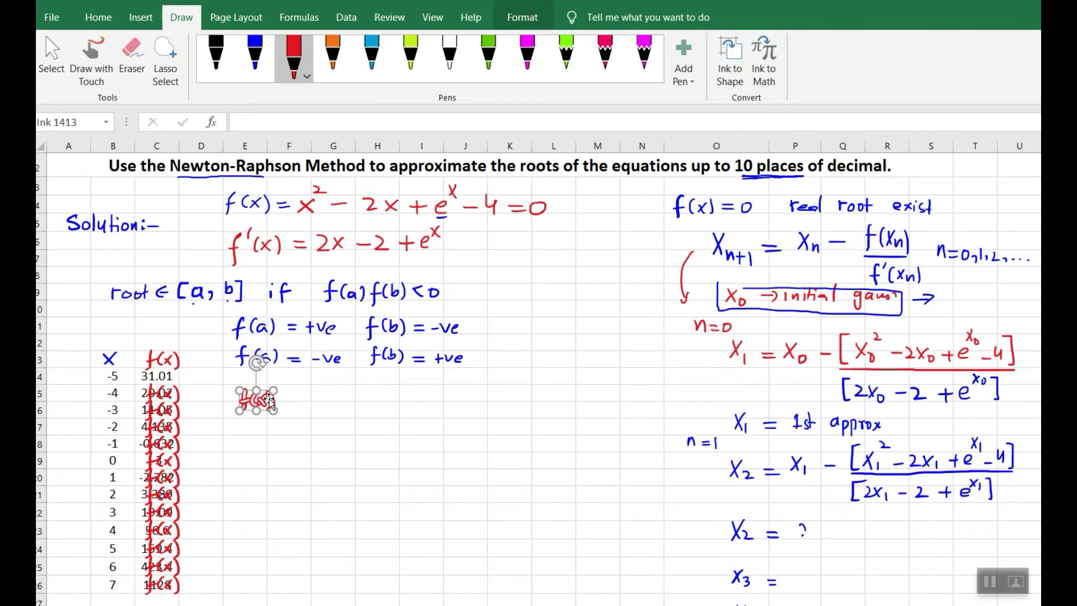
click(201, 389)
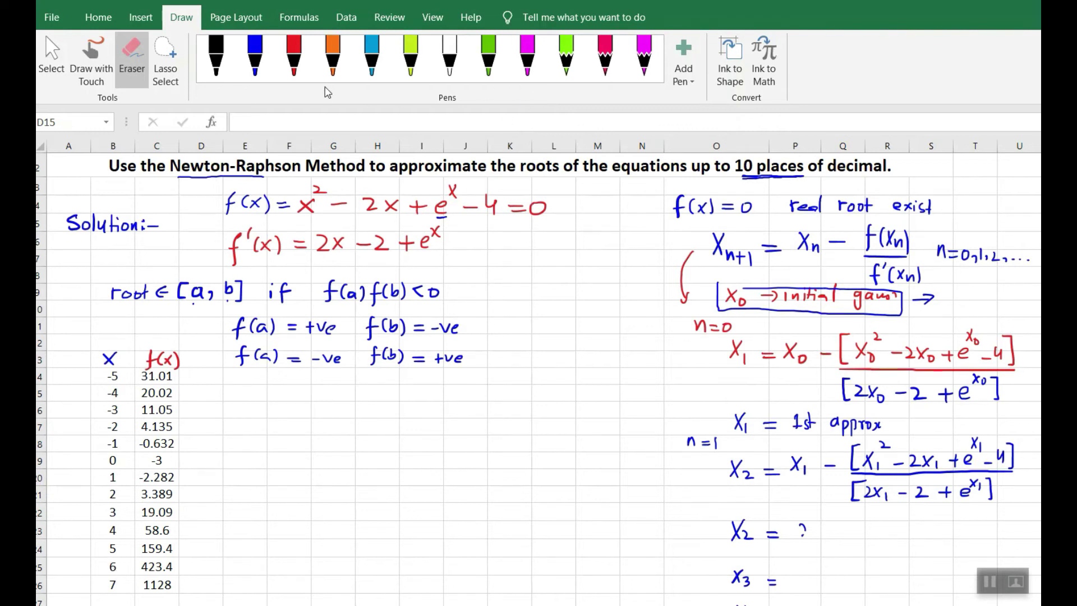
Draw red boxes around the table rows for x = -2 and -1 and the rows for x = 1 and 2.
click(293, 70)
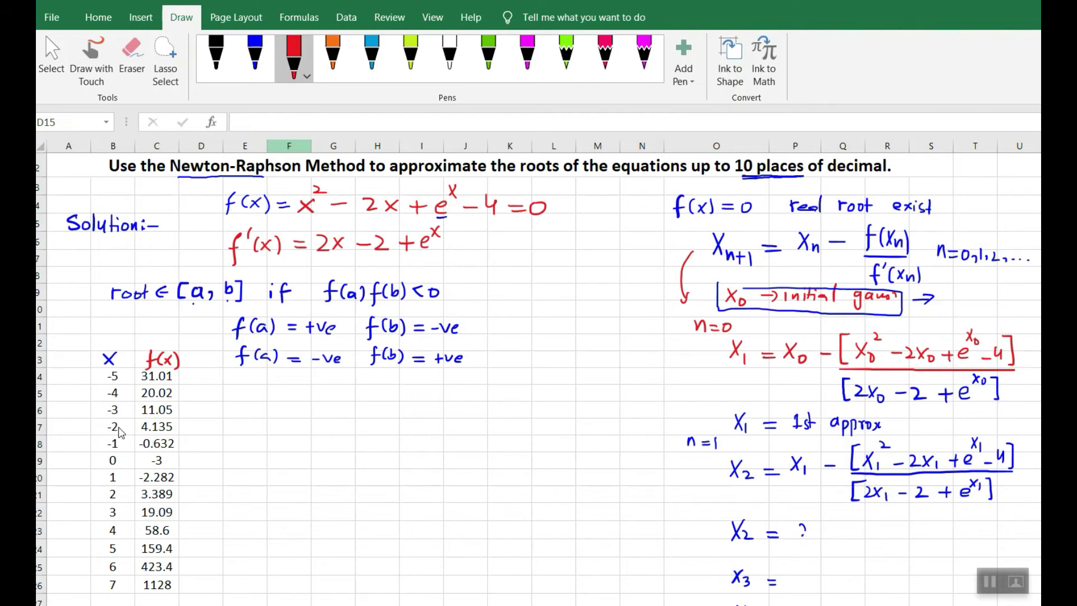
mouse_move(90, 417)
mouse_down()
mouse_move(91, 448)
mouse_move(178, 443)
mouse_move(169, 419)
mouse_move(97, 424)
mouse_up()
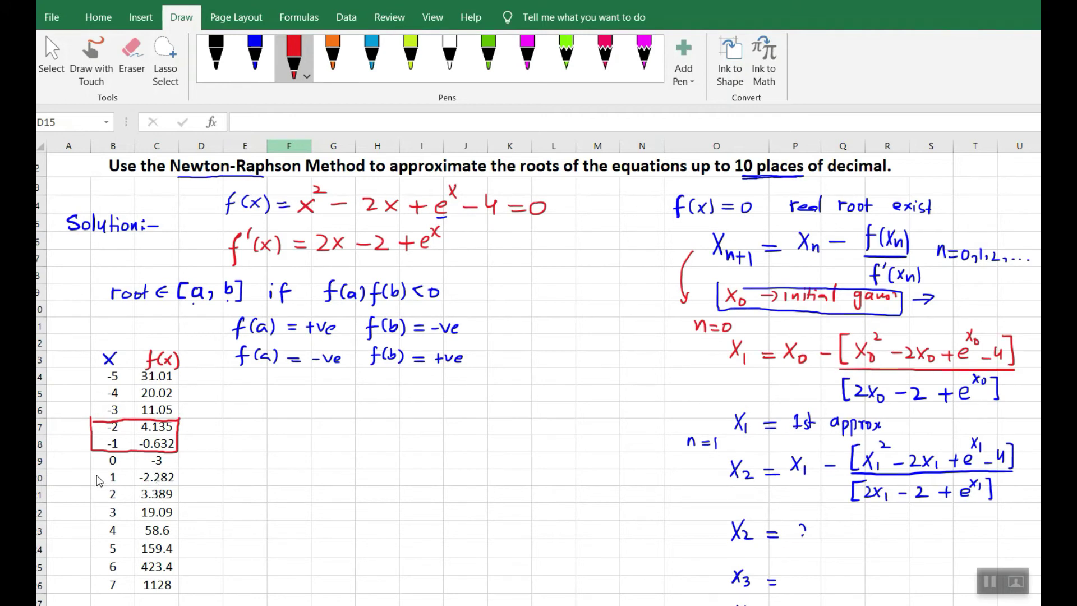
mouse_move(93, 474)
mouse_down()
mouse_move(93, 502)
mouse_move(179, 501)
mouse_move(166, 470)
mouse_move(93, 471)
mouse_up()
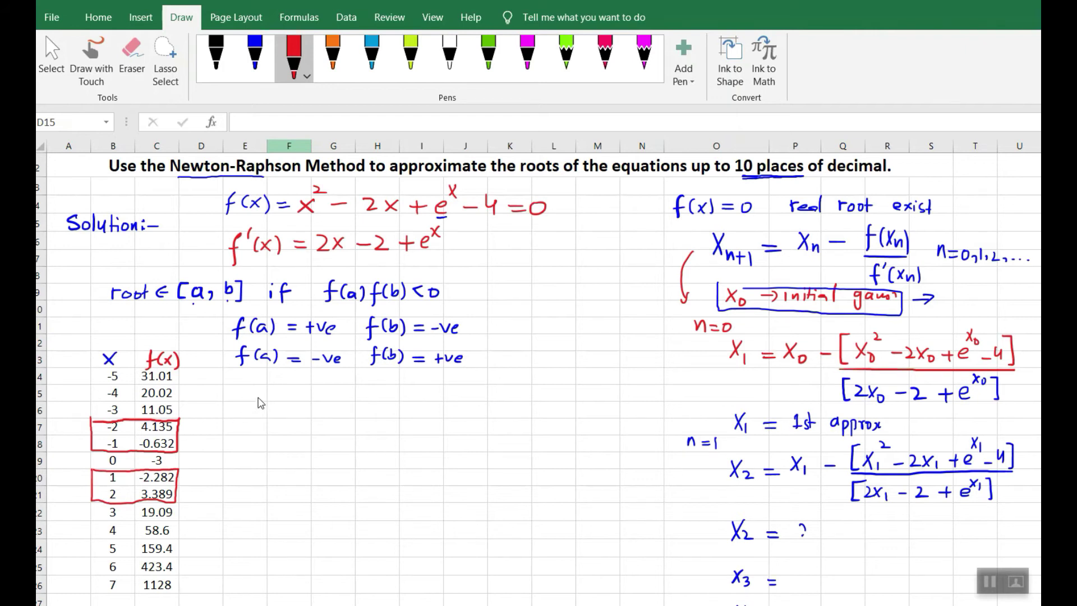
Handwrite f(-2)f(-1) < 0 ⇒ [-2, -1] in red below the two sign cases.
mouse_move(257, 385)
mouse_down()
mouse_move(247, 409)
mouse_move(256, 395)
mouse_move(264, 408)
mouse_move(268, 393)
mouse_up()
drag(271, 388, 287, 400)
mouse_move(303, 384)
mouse_down()
mouse_move(297, 404)
mouse_move(321, 391)
mouse_up()
drag(328, 383, 334, 399)
mouse_move(353, 386)
mouse_down()
mouse_move(355, 401)
mouse_move(364, 391)
mouse_up()
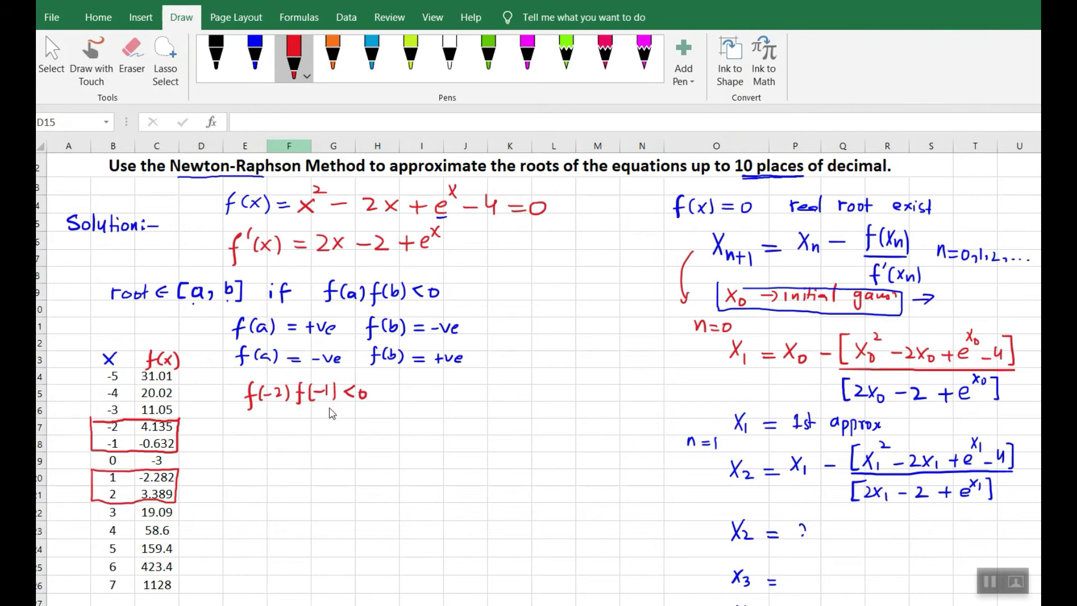
drag(381, 391, 430, 401)
mouse_move(443, 389)
mouse_down()
mouse_move(463, 402)
mouse_move(501, 387)
mouse_move(500, 401)
mouse_up()
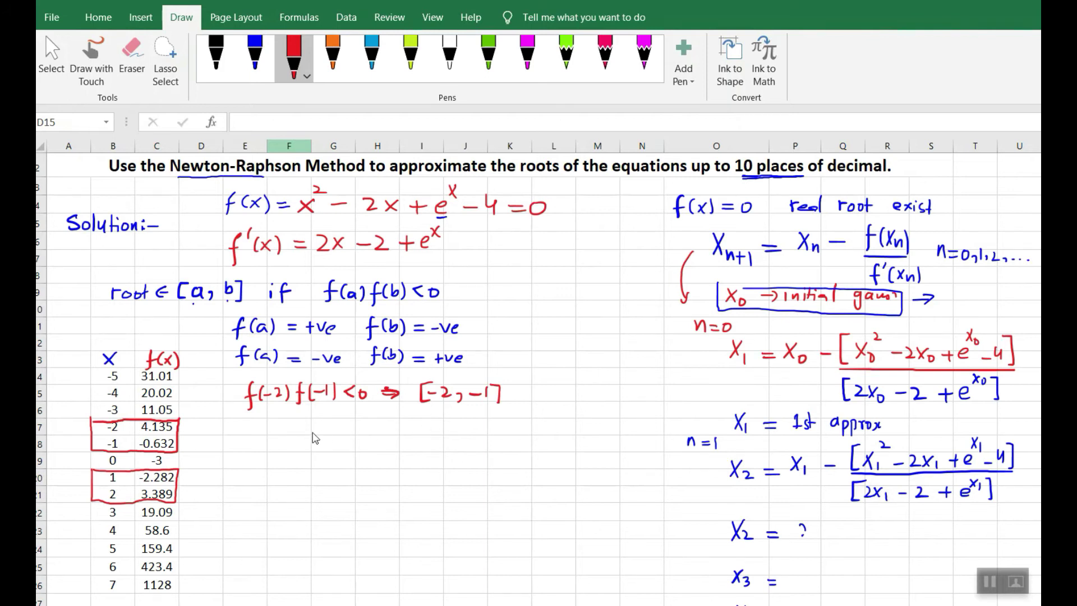
Handwrite f(1)f(2) < 0 ⇒ root ∈ [1, 2] in blue below the red interval line.
click(255, 56)
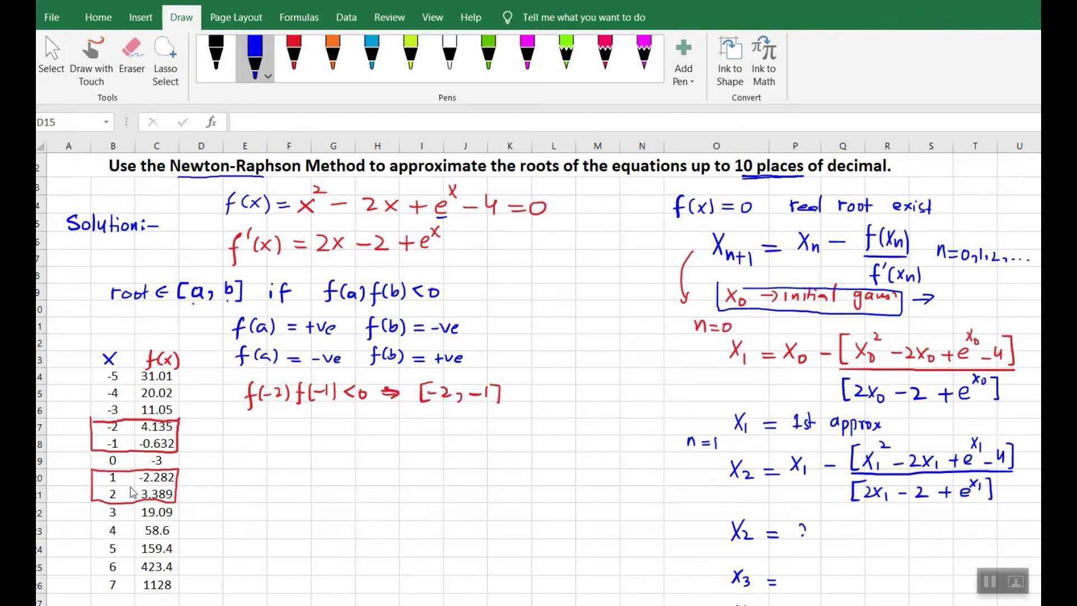
mouse_move(258, 428)
mouse_down()
mouse_move(240, 447)
mouse_move(251, 436)
mouse_up()
mouse_move(259, 428)
mouse_down()
mouse_move(256, 446)
mouse_move(291, 439)
mouse_up()
mouse_move(299, 432)
mouse_down()
mouse_move(296, 447)
mouse_move(375, 438)
mouse_up()
drag(360, 444, 379, 441)
drag(379, 441, 368, 449)
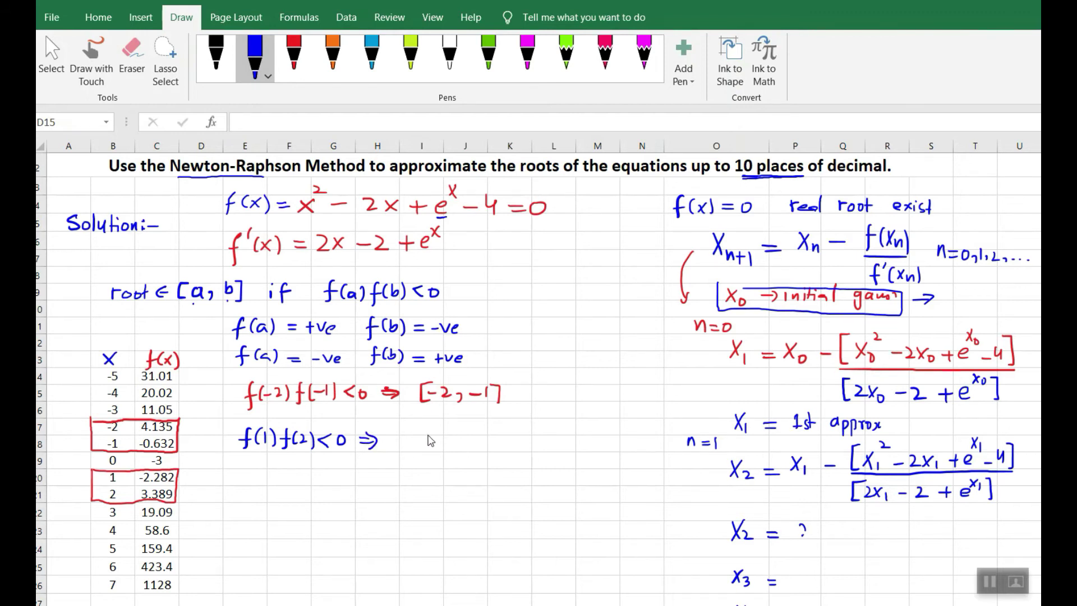
drag(391, 436, 502, 451)
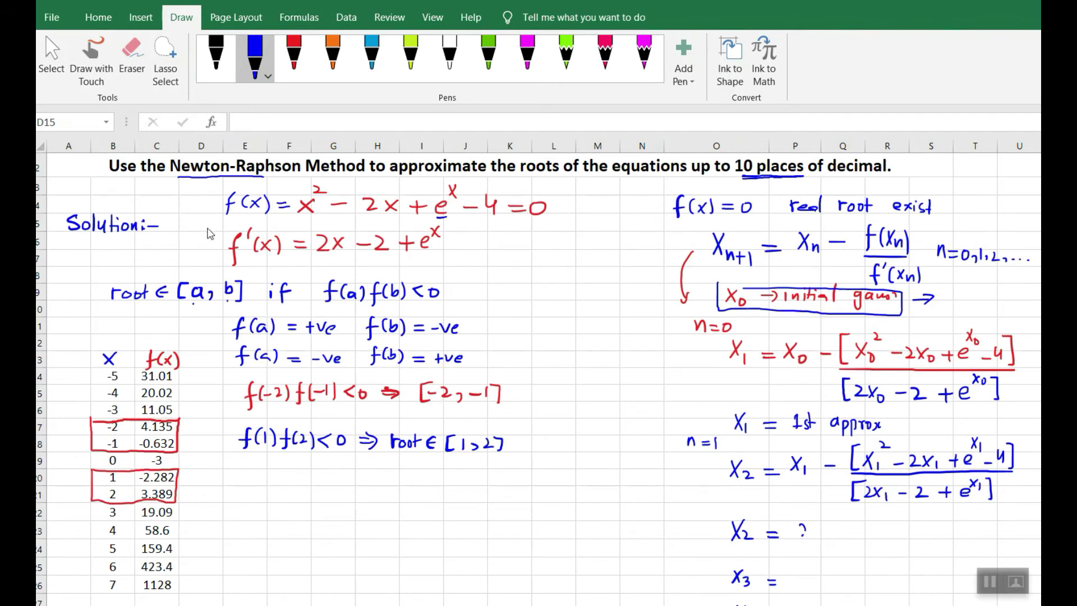
Handwrite the underlined red heading "-ve root:-" below the intervals and circle the [-2, -1] line in red.
click(294, 57)
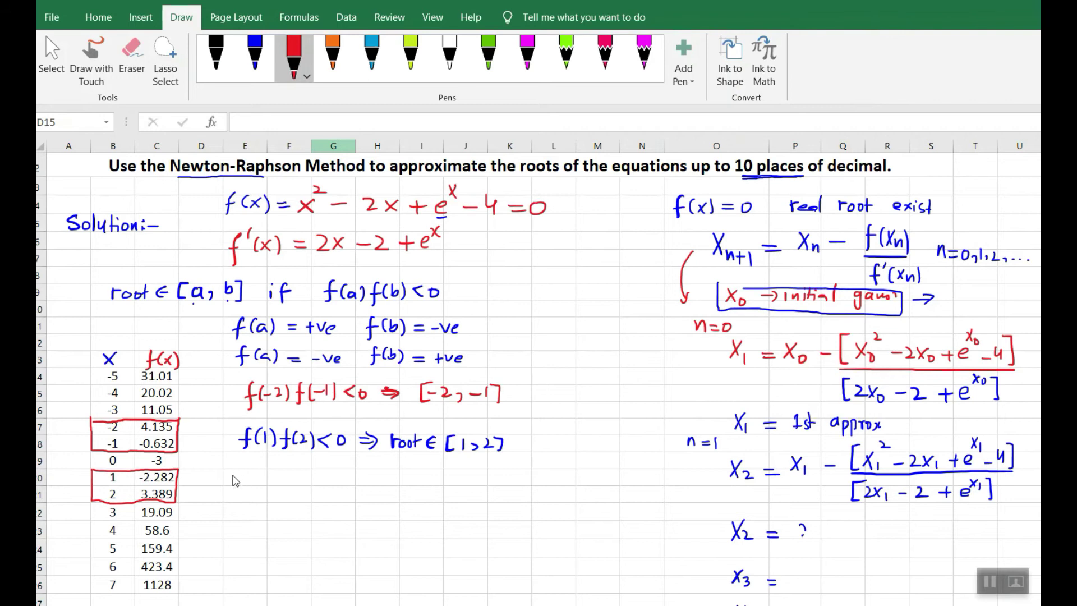
drag(225, 480, 350, 482)
drag(232, 502, 331, 503)
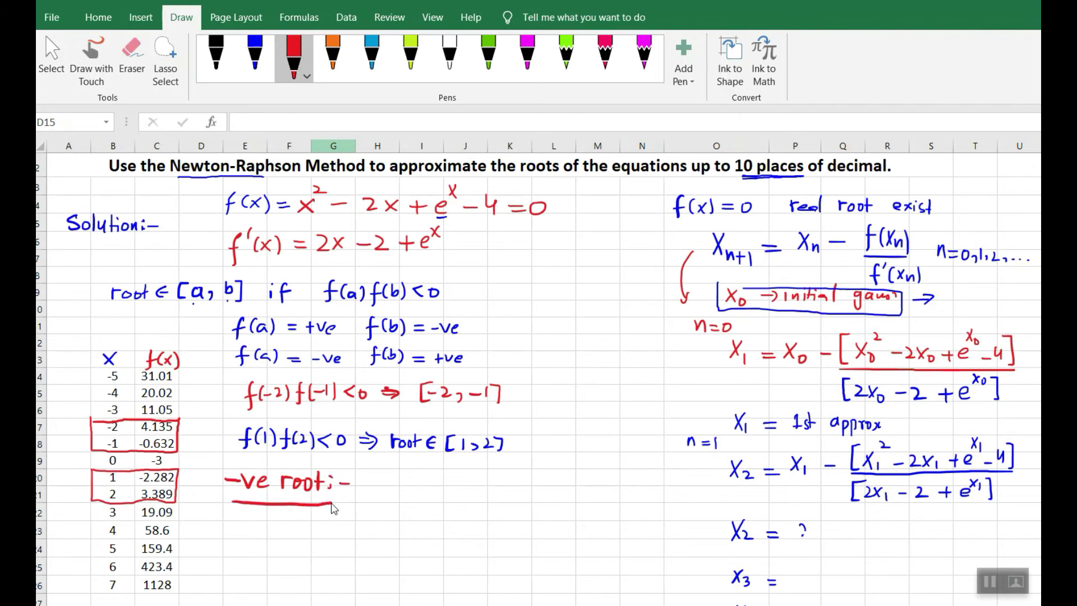
mouse_move(241, 377)
mouse_down()
mouse_move(231, 412)
mouse_move(471, 429)
mouse_move(511, 380)
mouse_move(237, 376)
mouse_up()
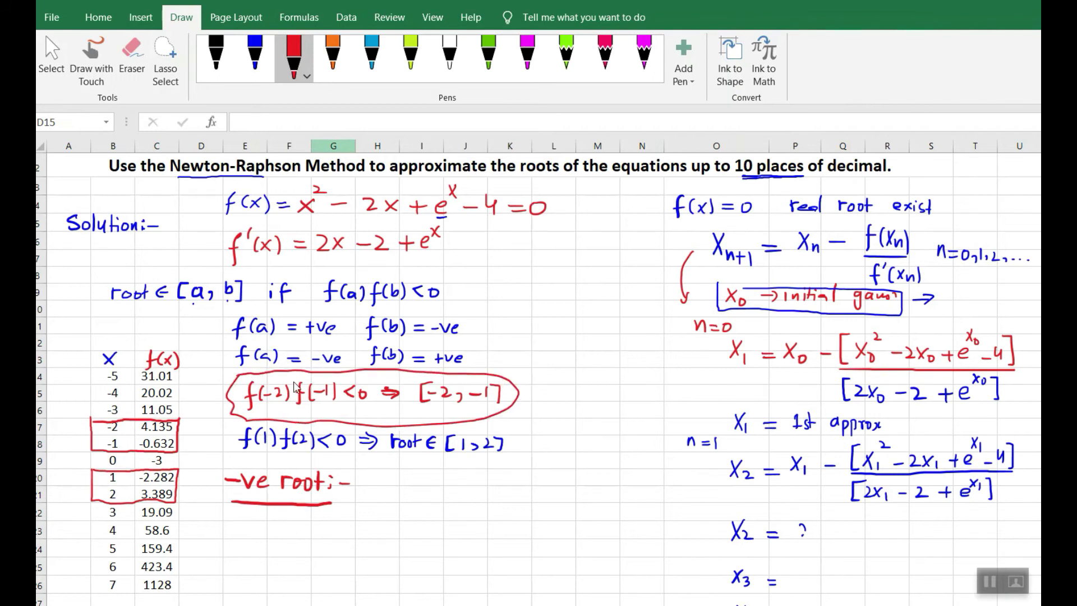
Insert a scatter chart with smooth lines and markers from B16:C22, and shift its plot area up within the chart.
scroll(538, 370, up, 1)
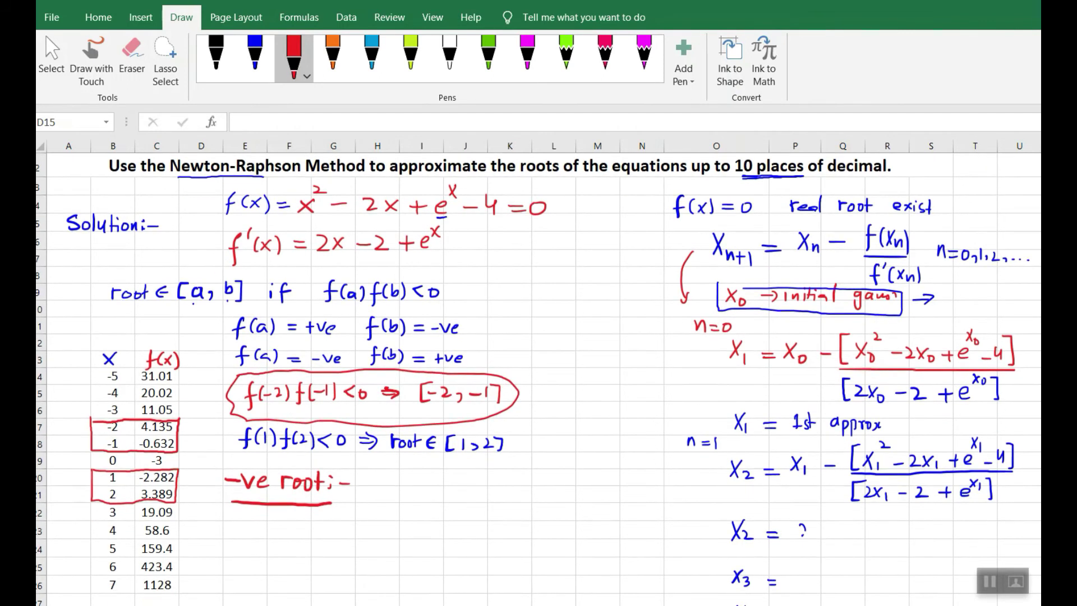
scroll(503, 453, down, 1)
scroll(630, 336, down, 2)
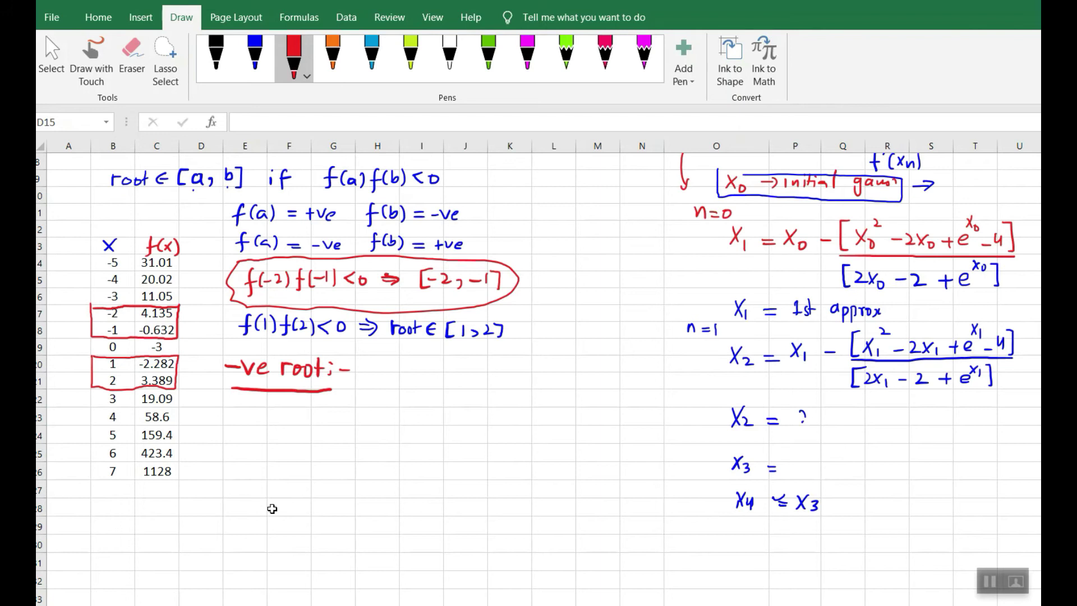
click(114, 296)
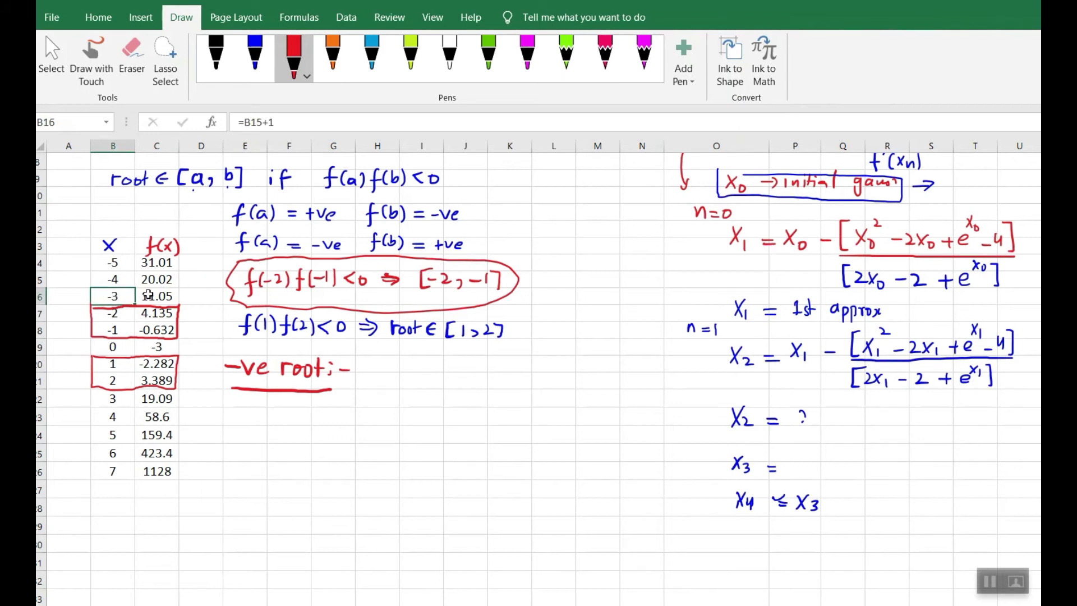
drag(128, 300, 148, 400)
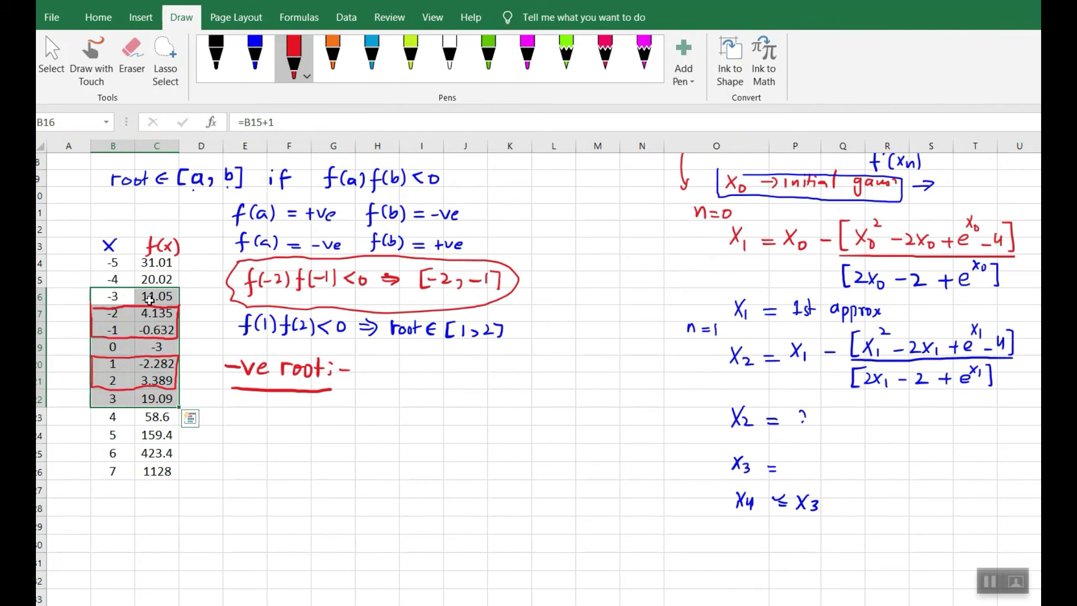
click(140, 16)
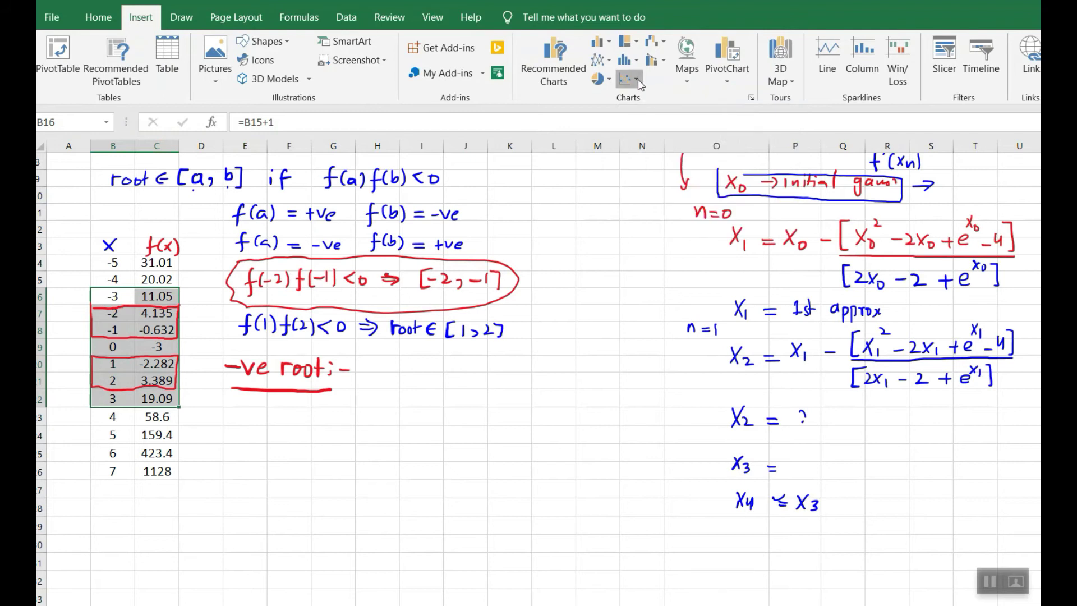
click(638, 79)
click(689, 133)
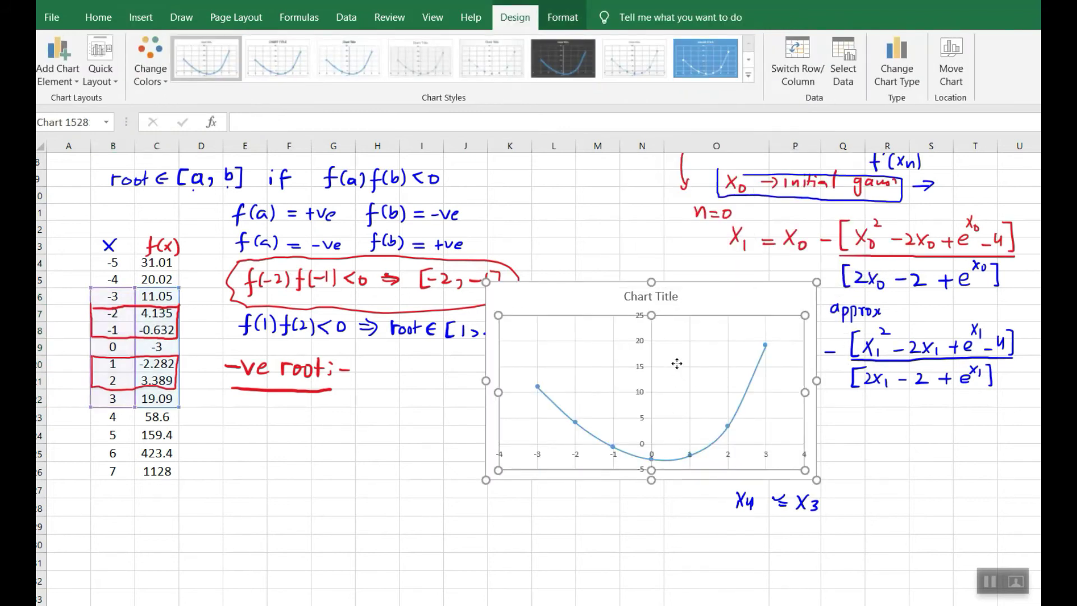
click(664, 337)
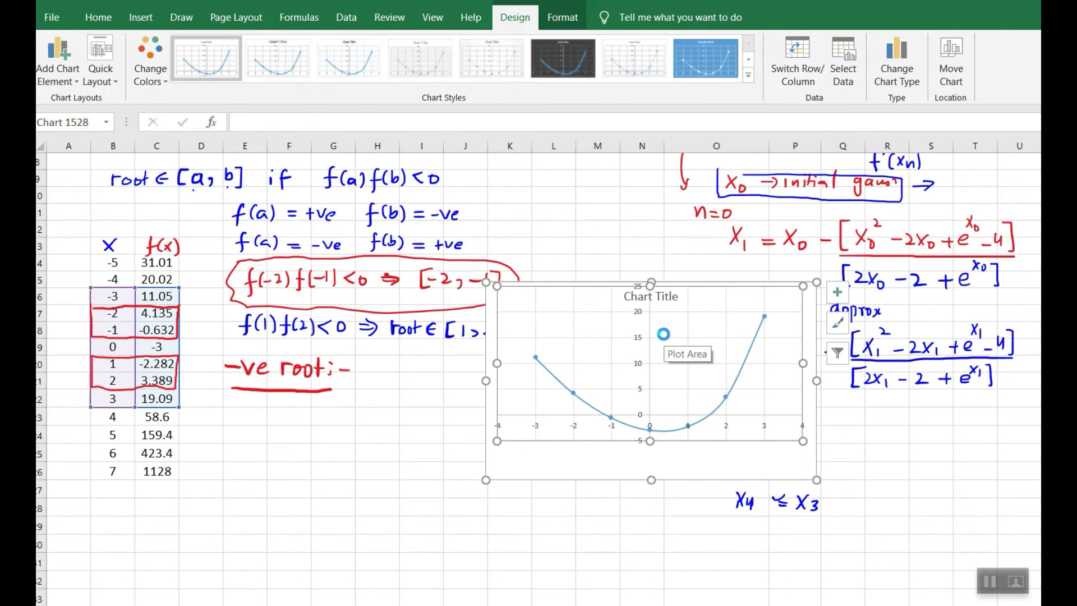
Delete the chart title and handwrite y = f(x) in red inside the plot beside the rising curve.
click(678, 300)
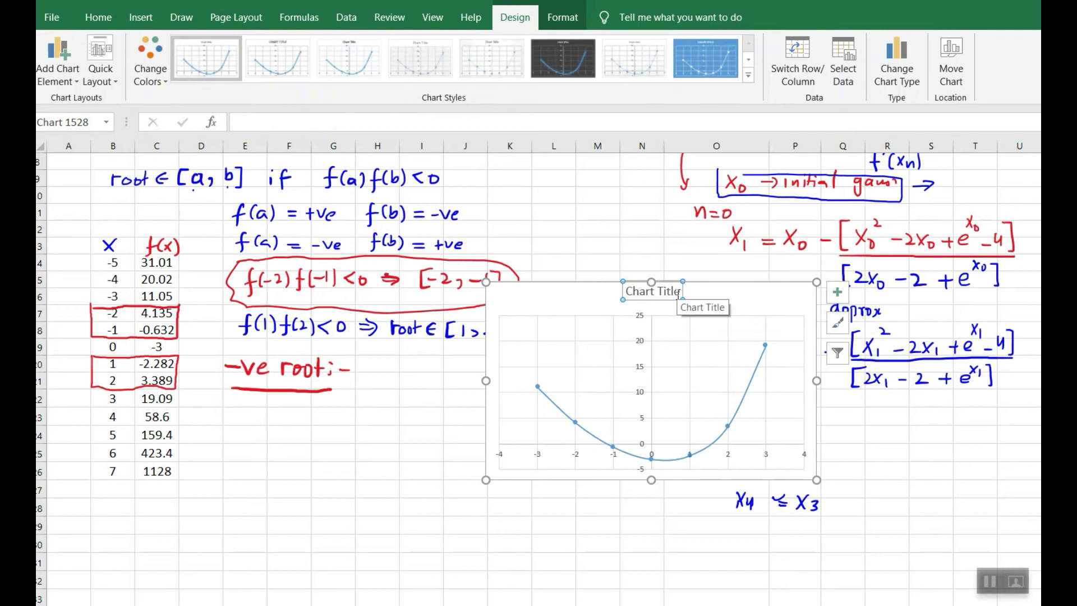
key(Delete)
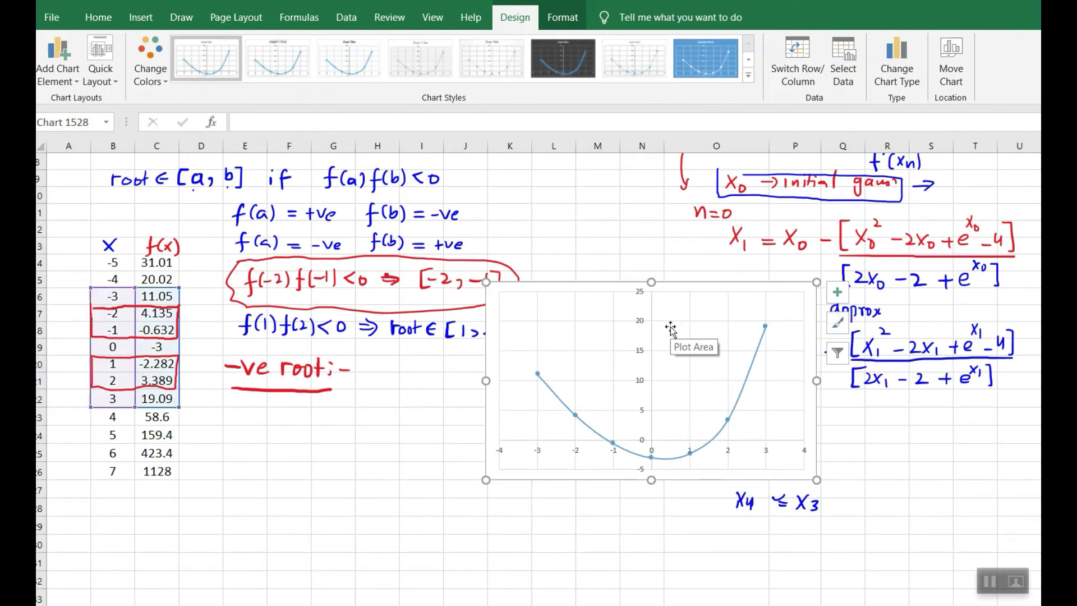
key(Escape)
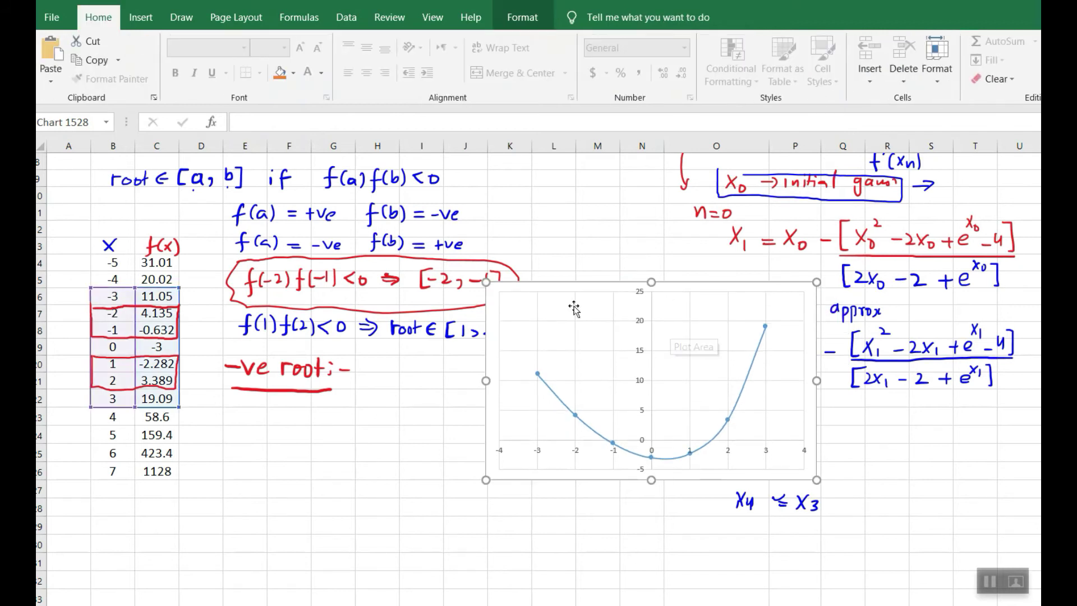
mouse_move(683, 327)
mouse_down()
mouse_move(686, 348)
mouse_move(745, 341)
mouse_up()
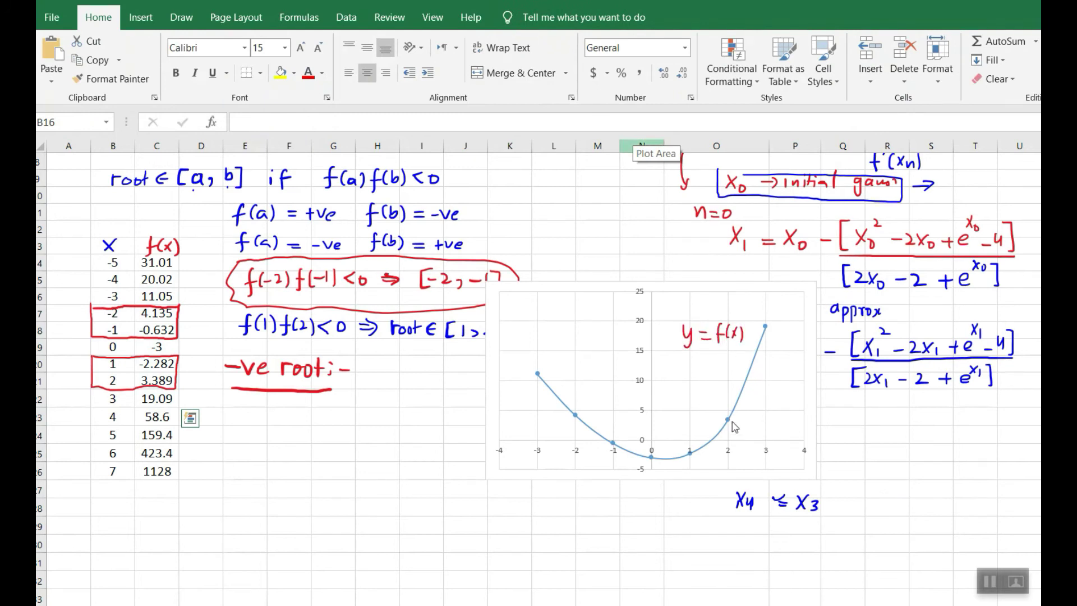
Mark both x-axis crossings of the curve with red dots and handwrite 1, 2, -1 and -2 in red around them.
click(711, 442)
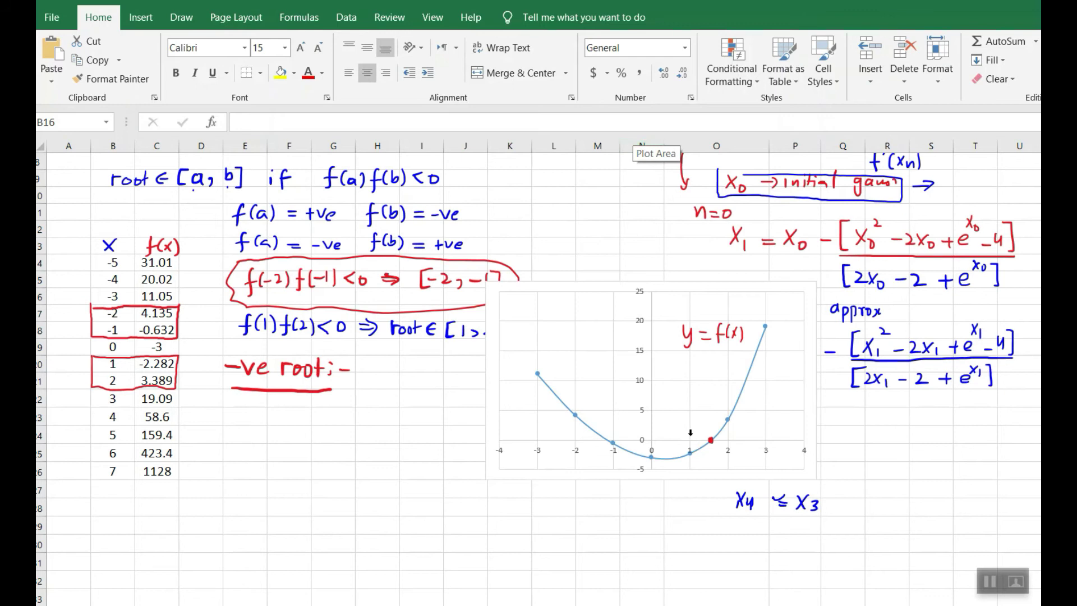
drag(691, 434, 733, 440)
drag(610, 430, 618, 441)
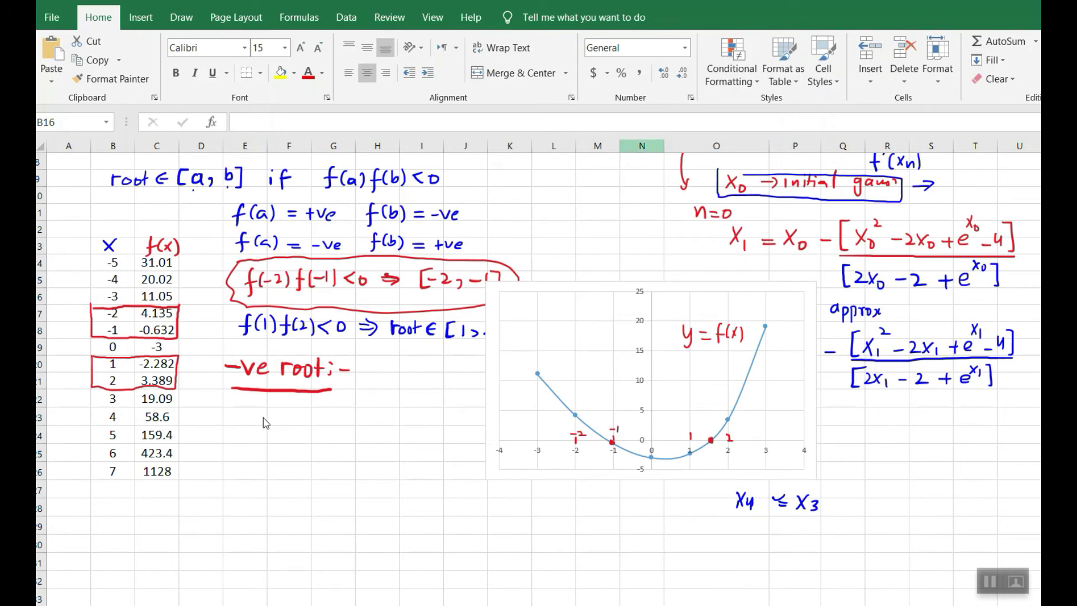
Handwrite a red x₀ label below the "-ve root" heading, enter -1 in F23, and handwrite "initial" in red beside it.
mouse_move(254, 411)
mouse_down()
mouse_move(247, 420)
mouse_move(258, 418)
mouse_up()
click(294, 411)
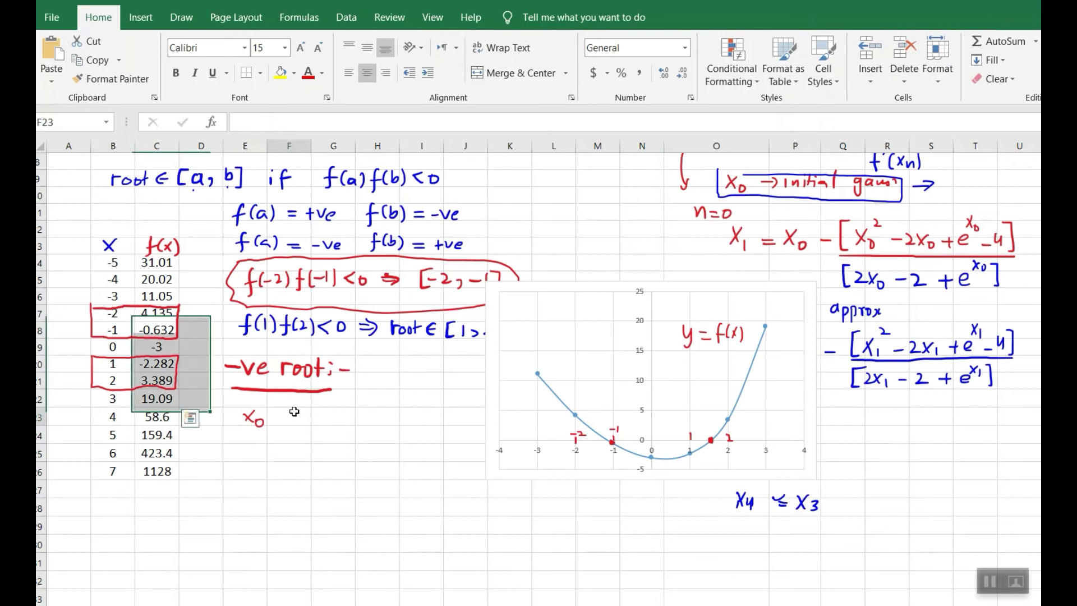
text(-1)
key(Return)
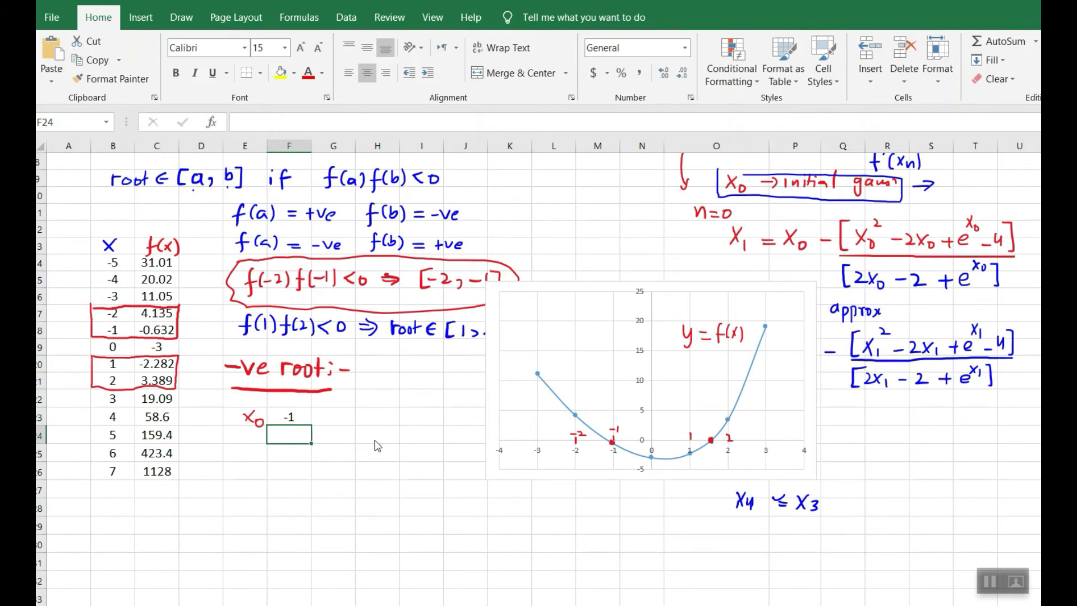
mouse_move(343, 418)
mouse_down()
mouse_move(391, 424)
mouse_move(395, 404)
mouse_move(395, 425)
mouse_up()
Format cells F23:G30 as Number with 10 decimal places.
click(250, 439)
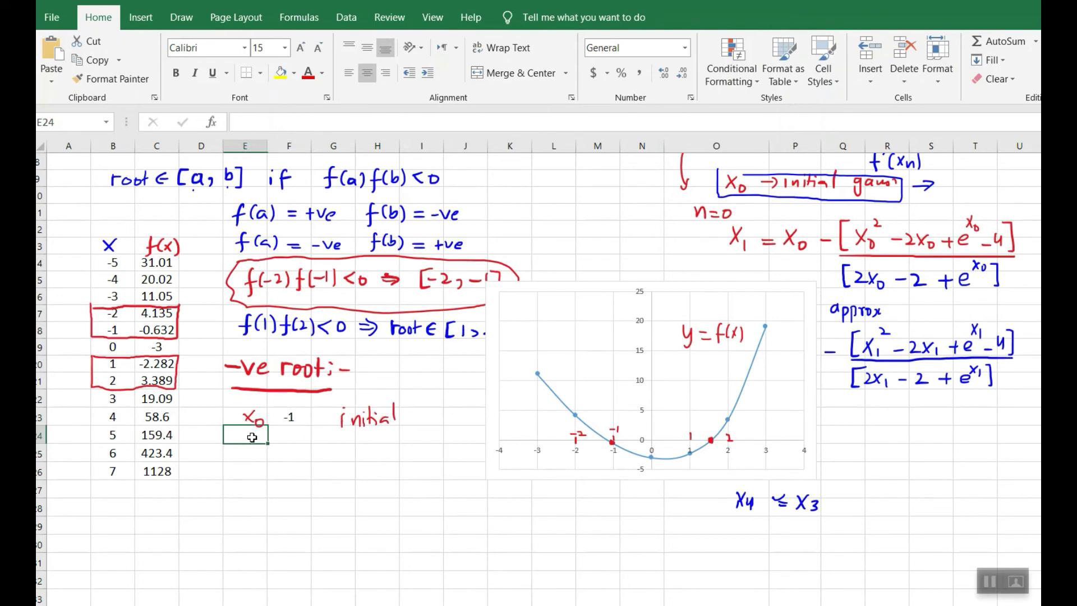
click(285, 437)
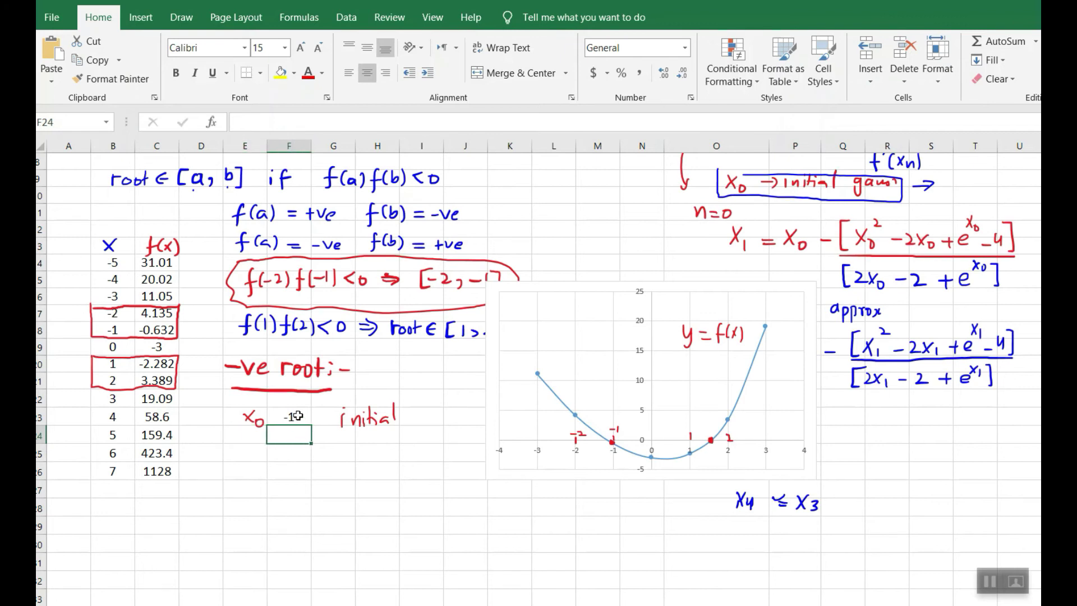
drag(297, 415, 339, 542)
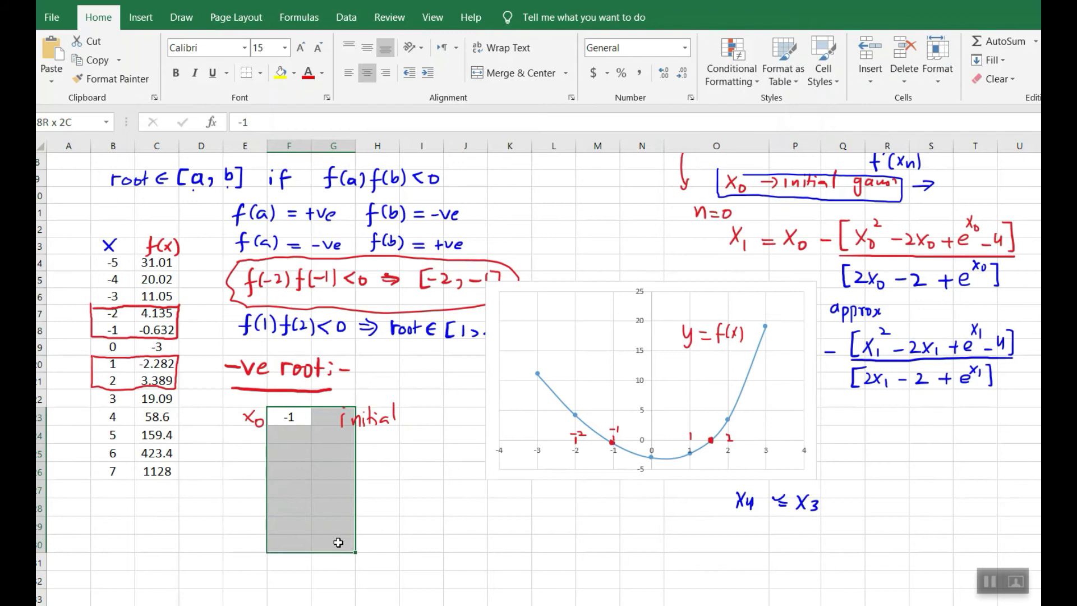
drag(338, 543, 331, 542)
right_click(330, 542)
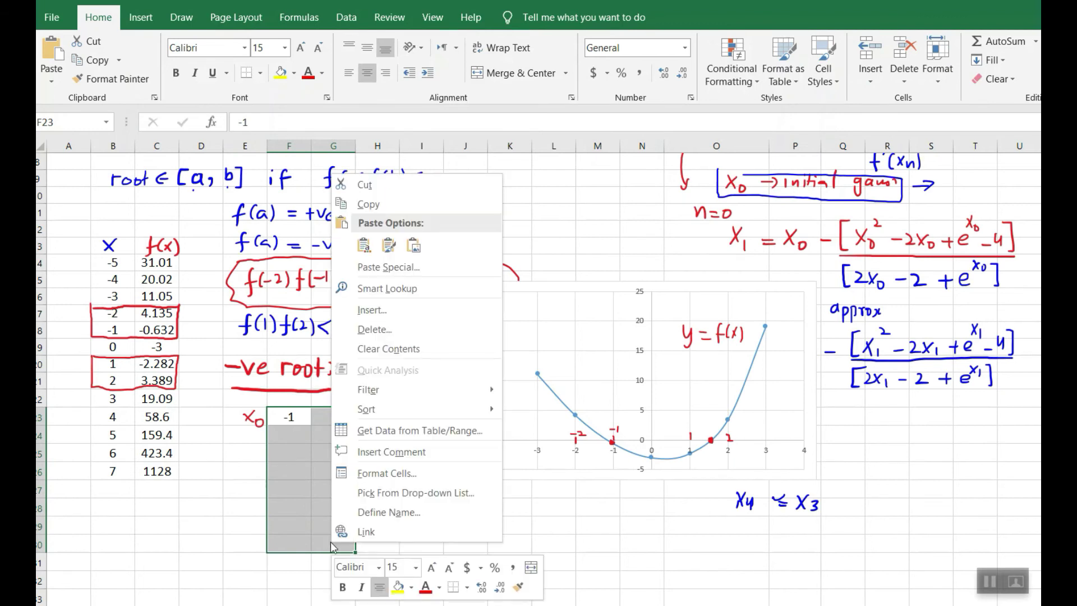
click(370, 471)
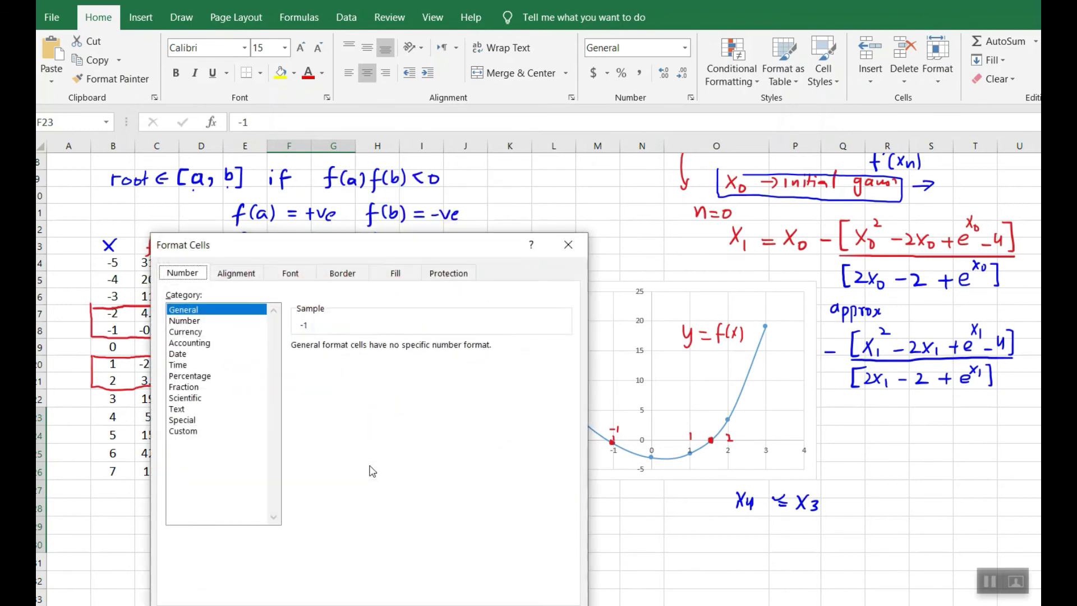
click(212, 321)
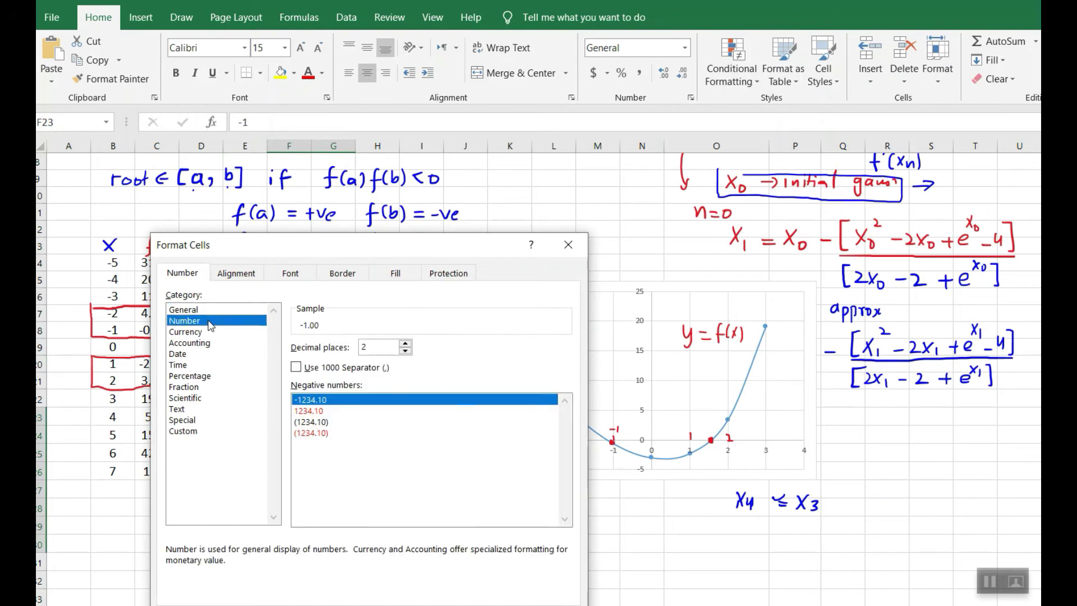
click(405, 343)
click(405, 343)
click(405, 343)
click(405, 343)
click(405, 344)
click(405, 343)
click(405, 344)
click(405, 343)
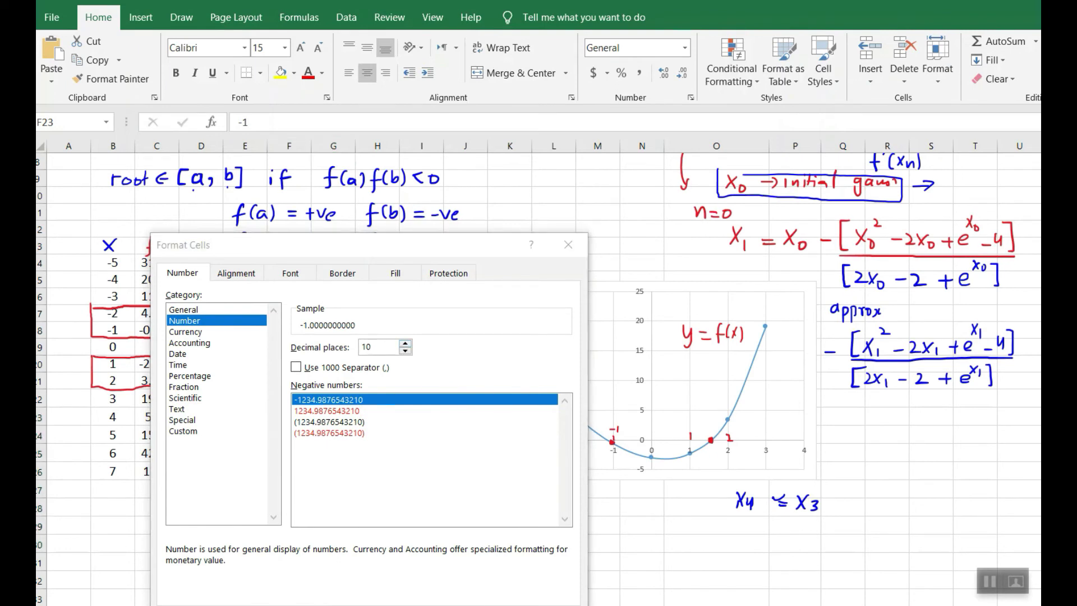
drag(462, 254, 490, 168)
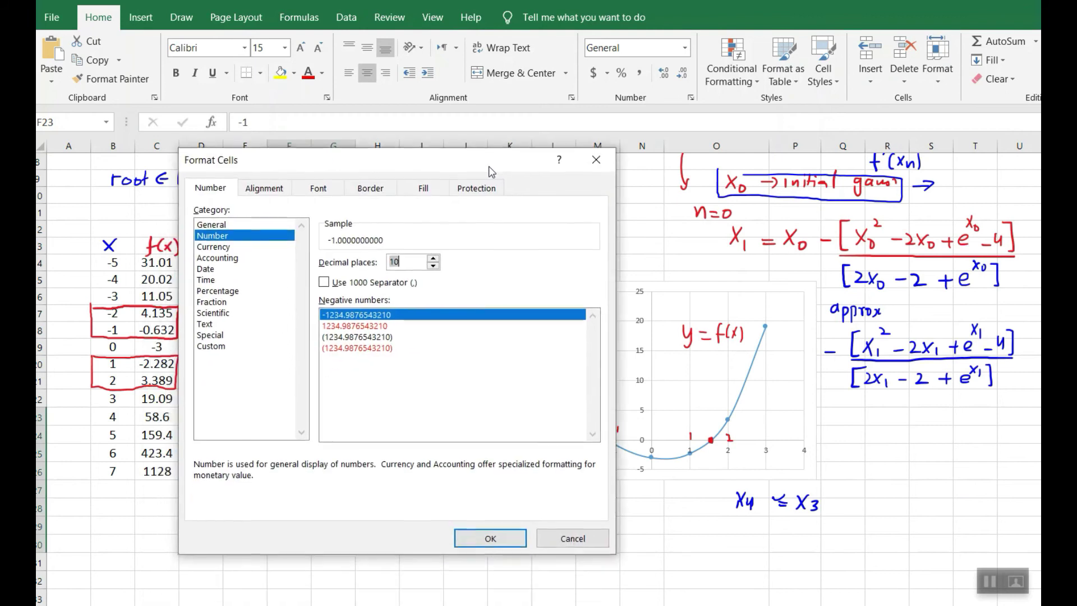
click(490, 536)
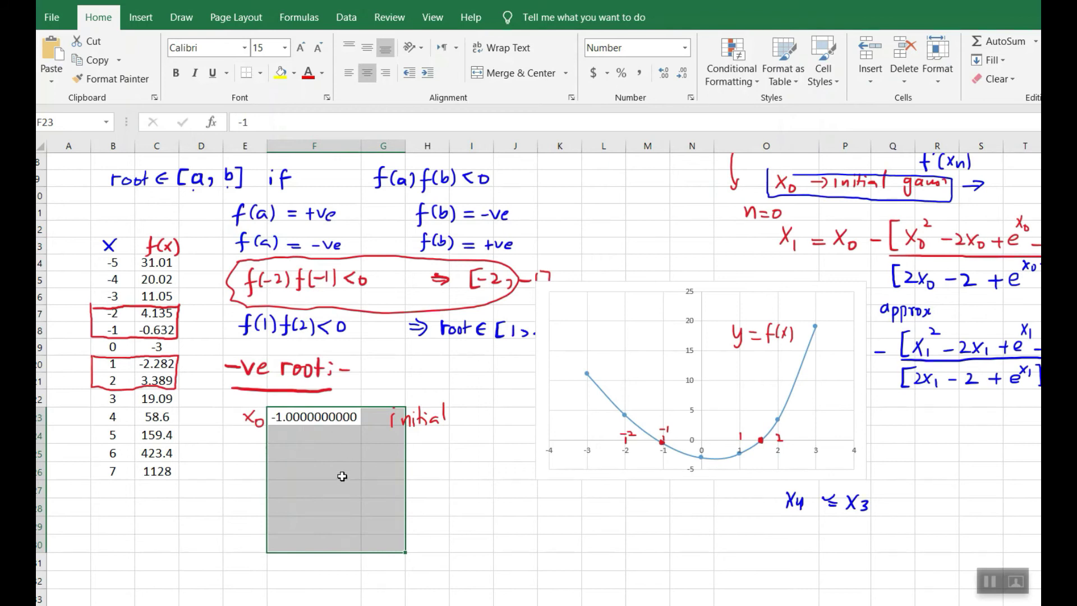
Enter the first Newton-Raphson iteration in F24 as =F23-(F23^2-2*F23+EXP(F23)-4)/(2*F23-2+EXP(F23)).
click(339, 421)
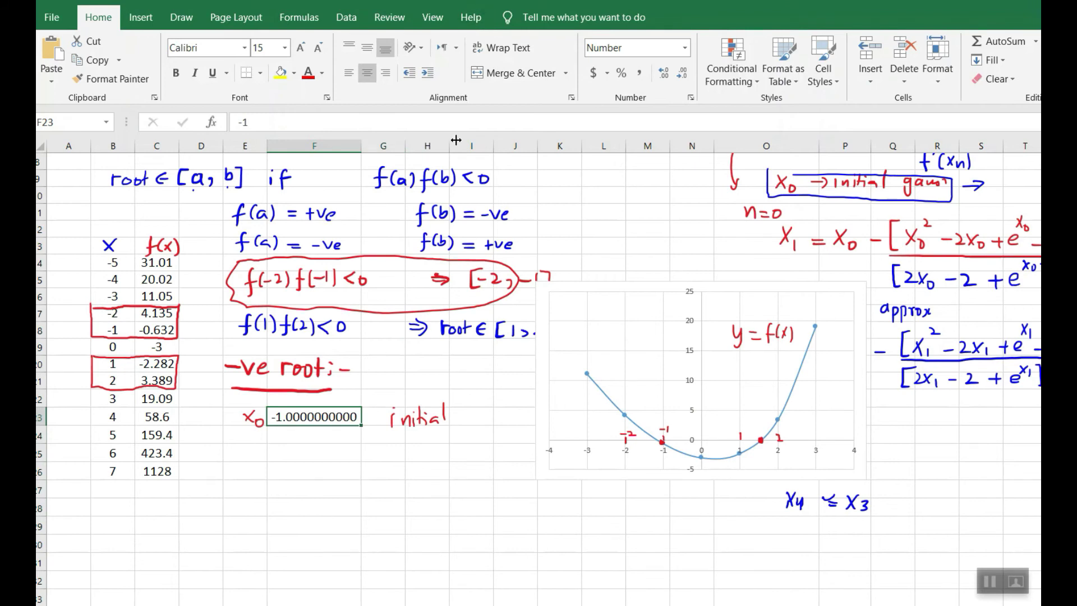
click(315, 438)
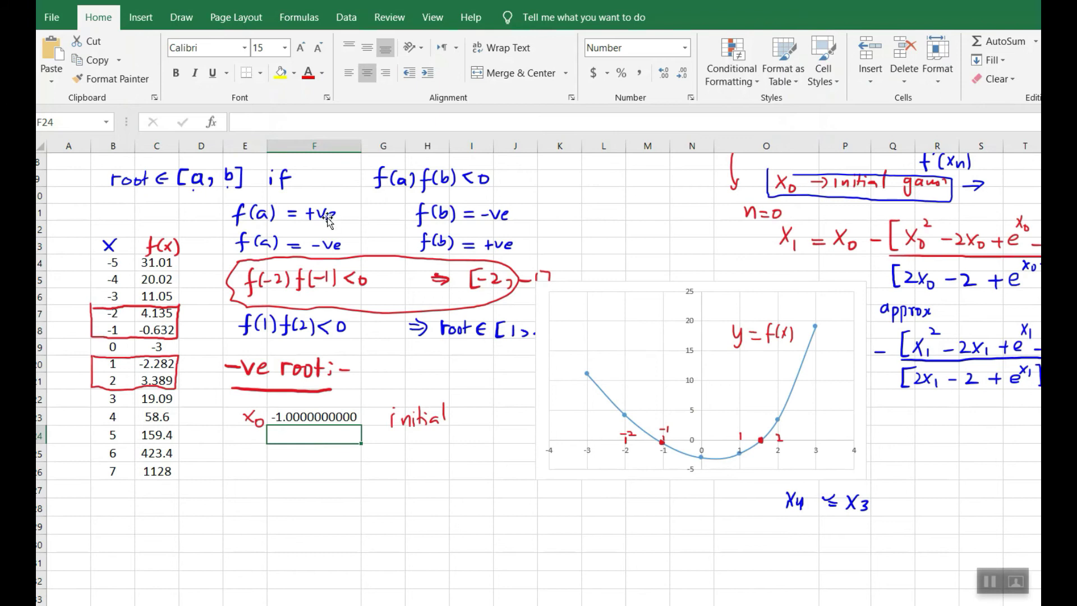
click(332, 125)
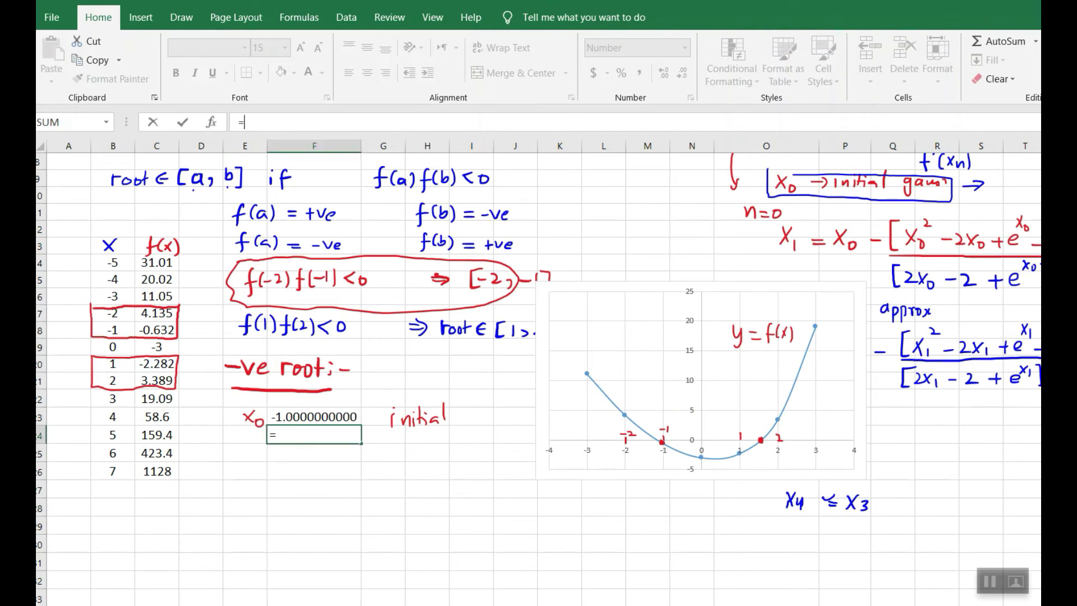
scroll(288, 418, right, 1)
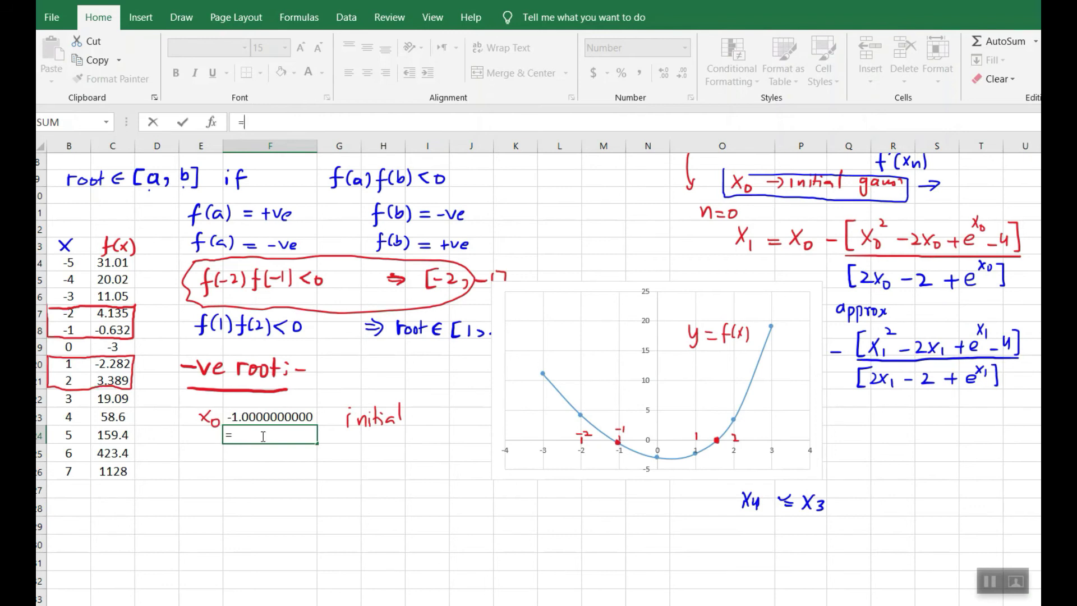
click(270, 417)
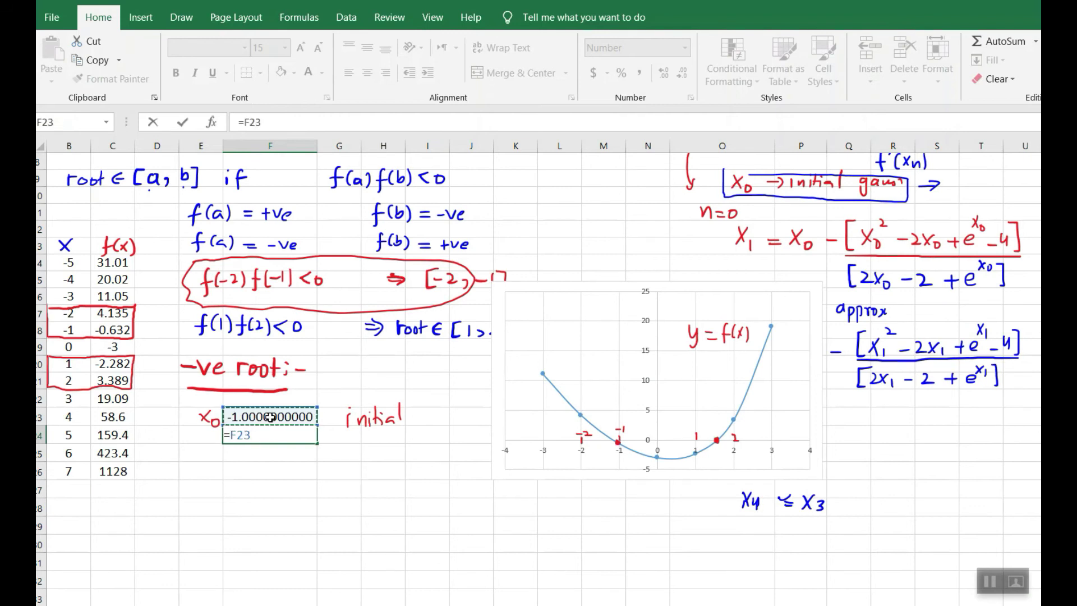
text(-()
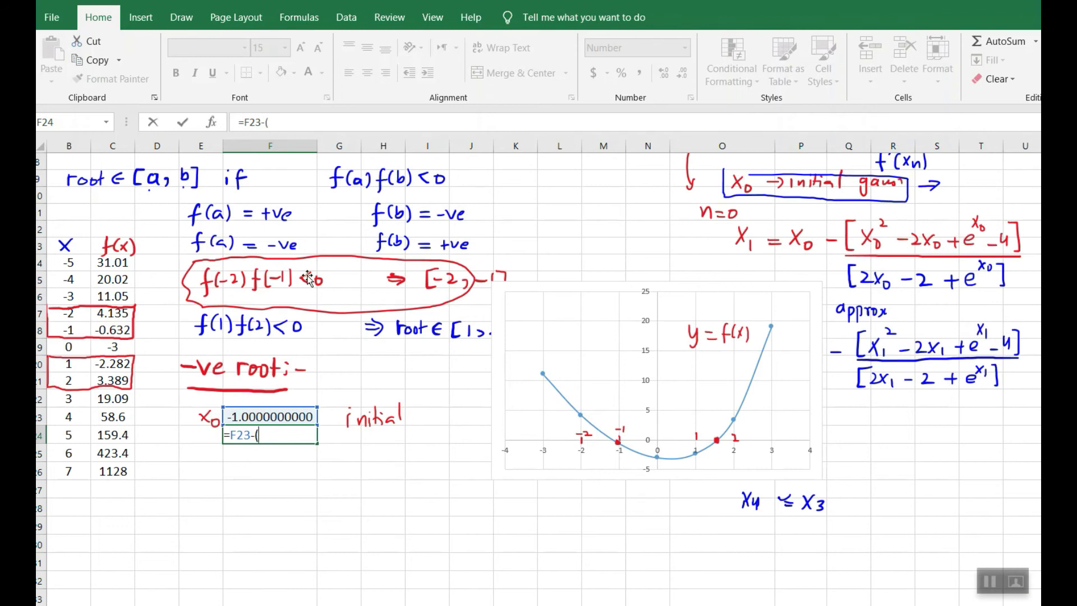
click(299, 416)
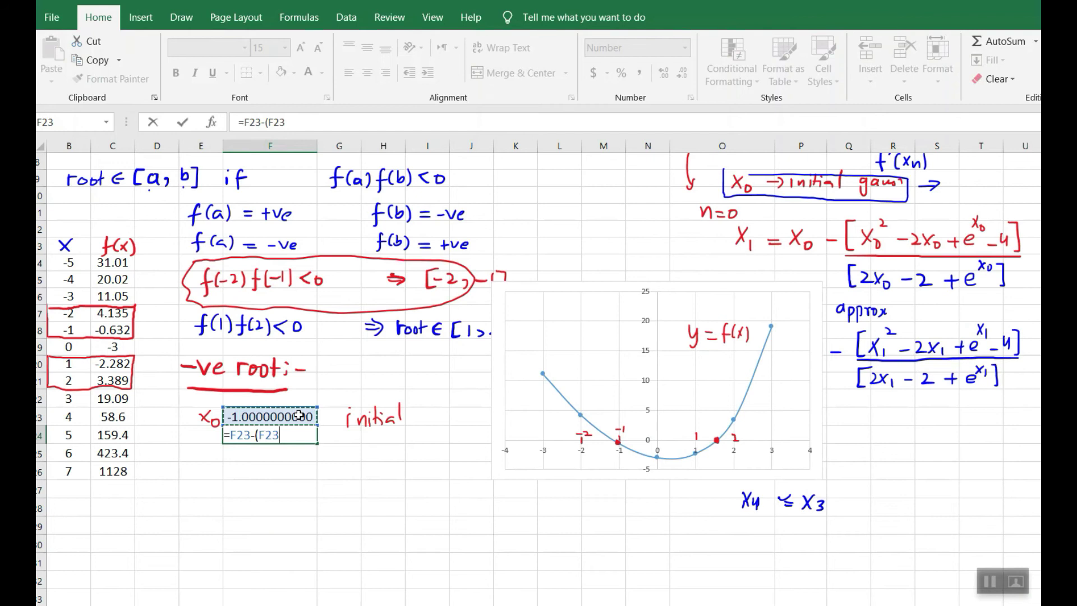
text(^2-2)
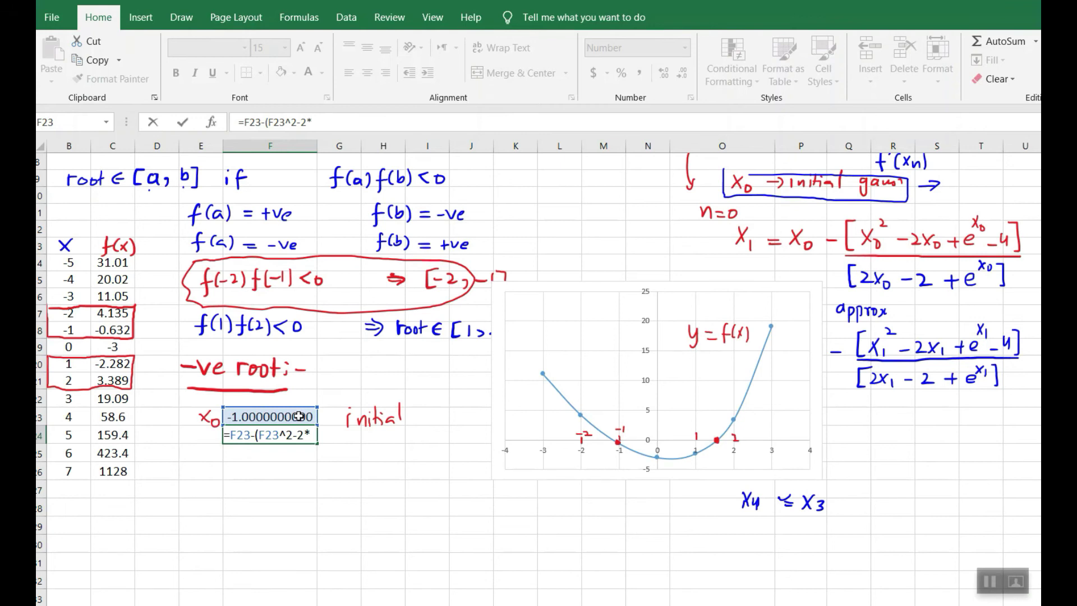
text(*)
click(298, 416)
text(+EXP)
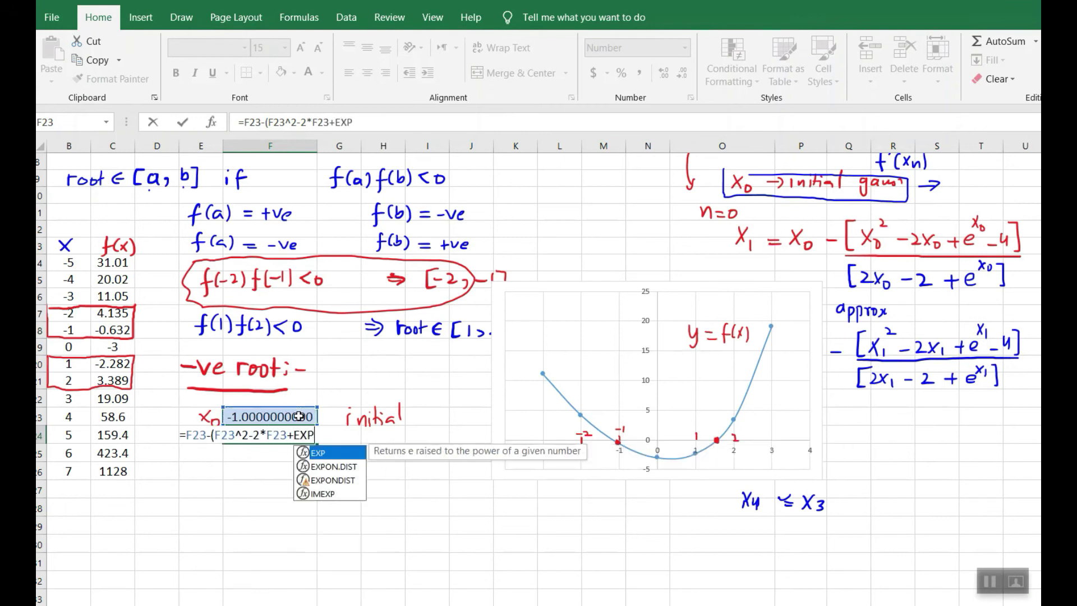
text(()
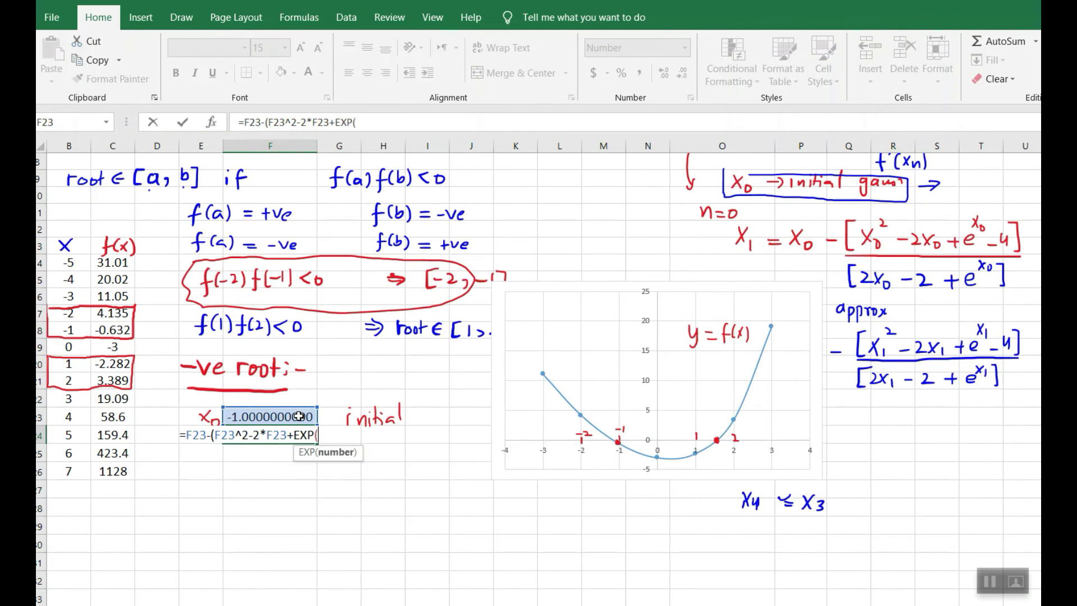
click(299, 415)
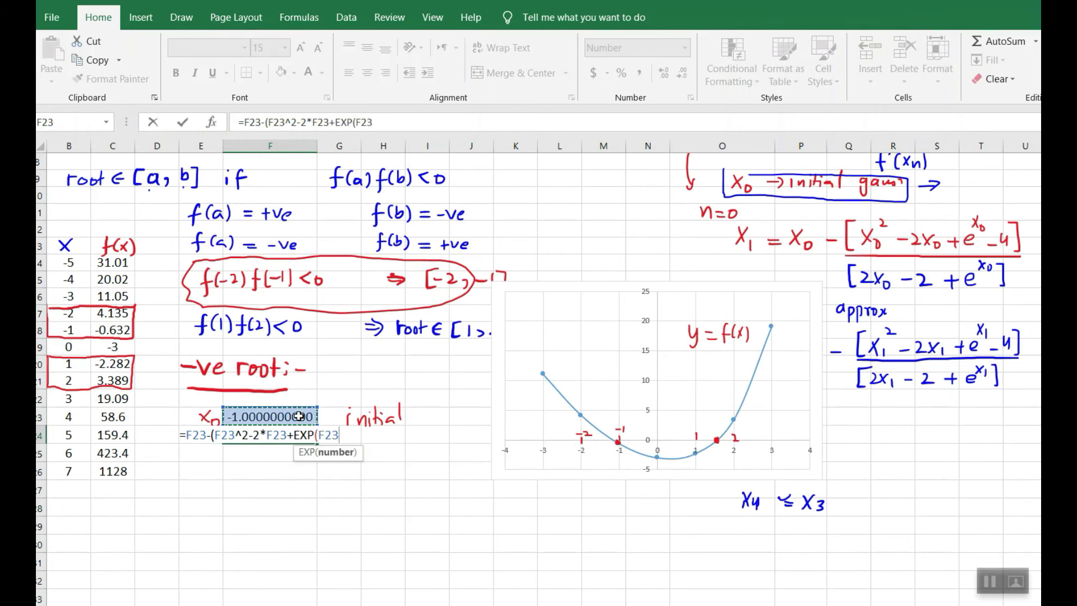
text())
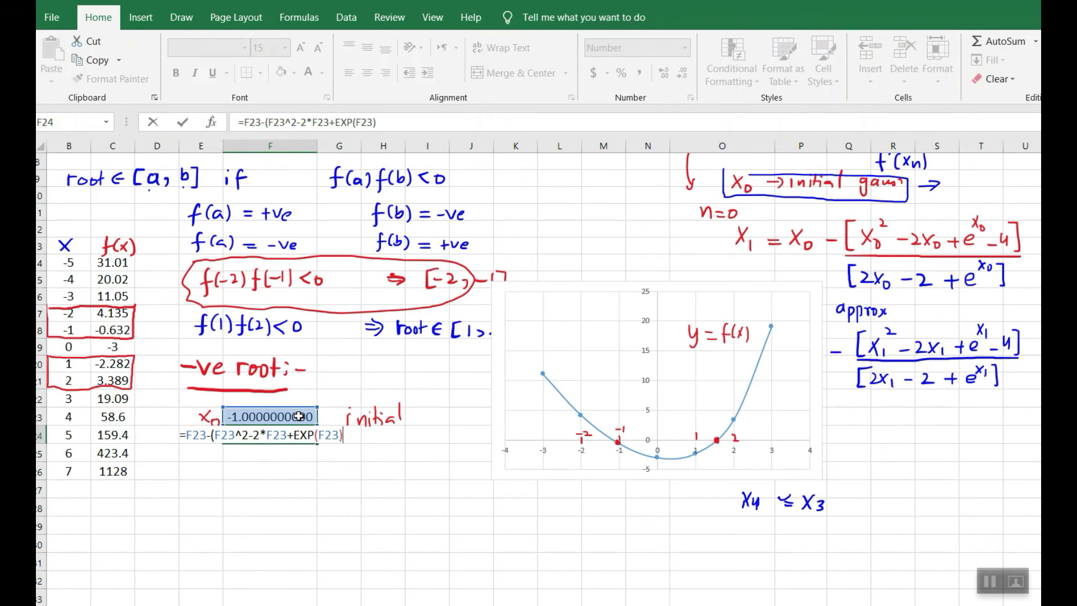
text(-4)/)
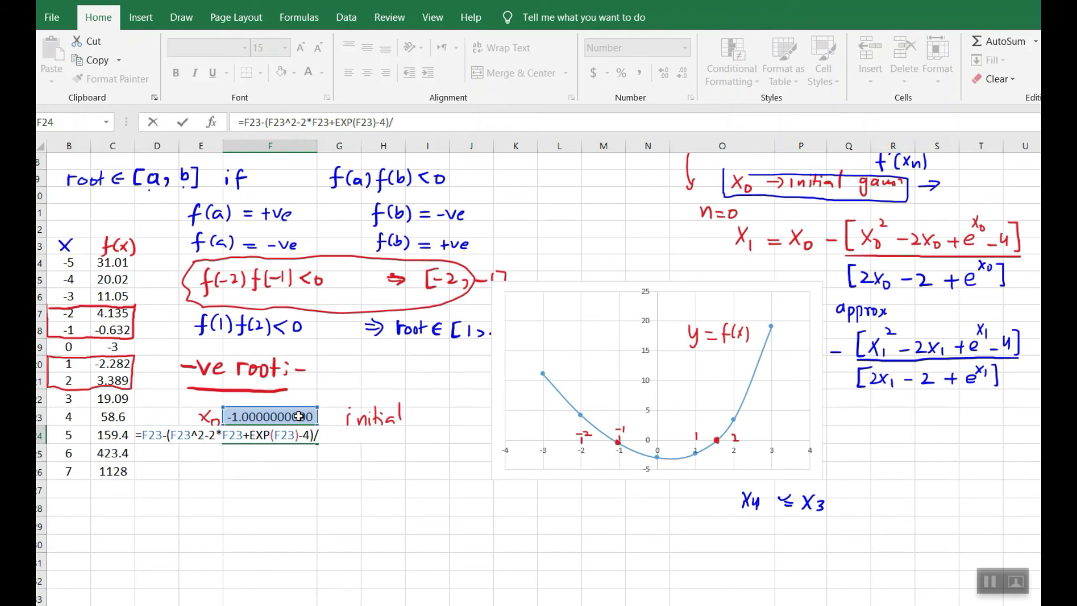
text((2*)
click(299, 416)
text(-2*F23+EX)
key(BackSpace)
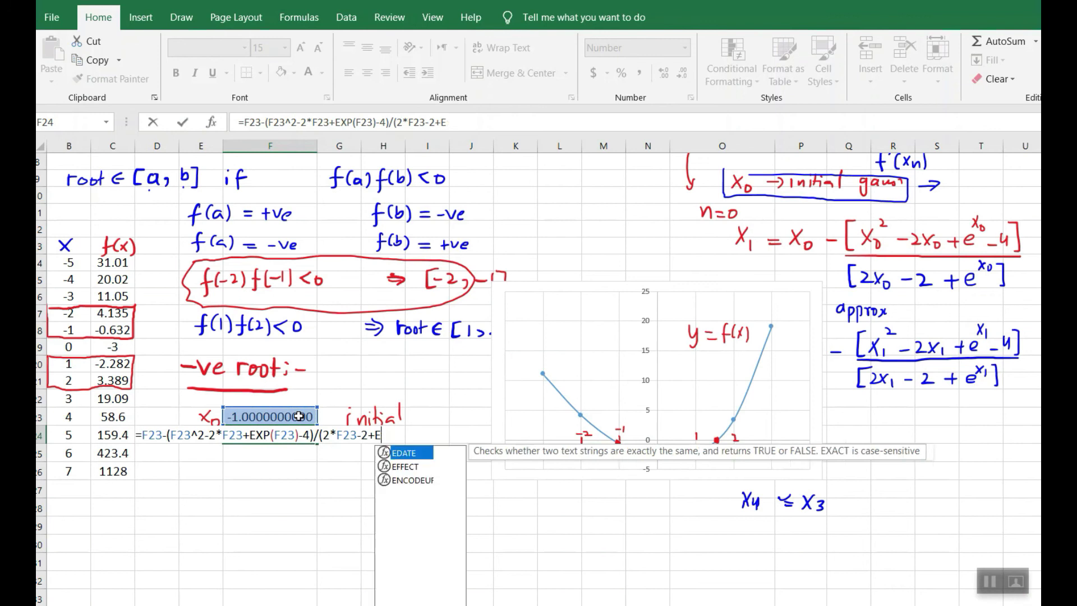
text(XP)
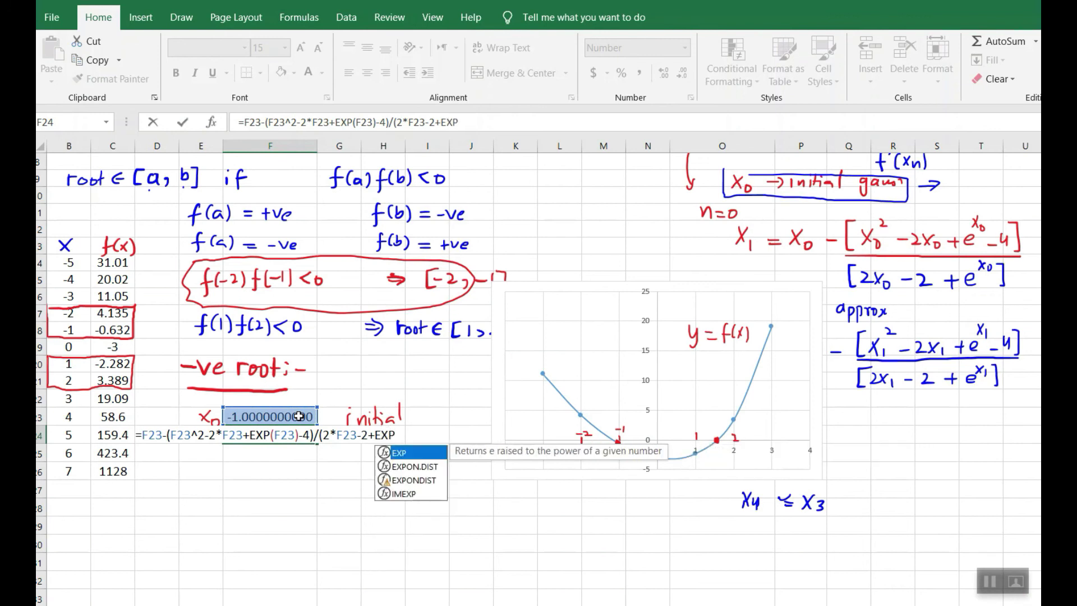
text(()
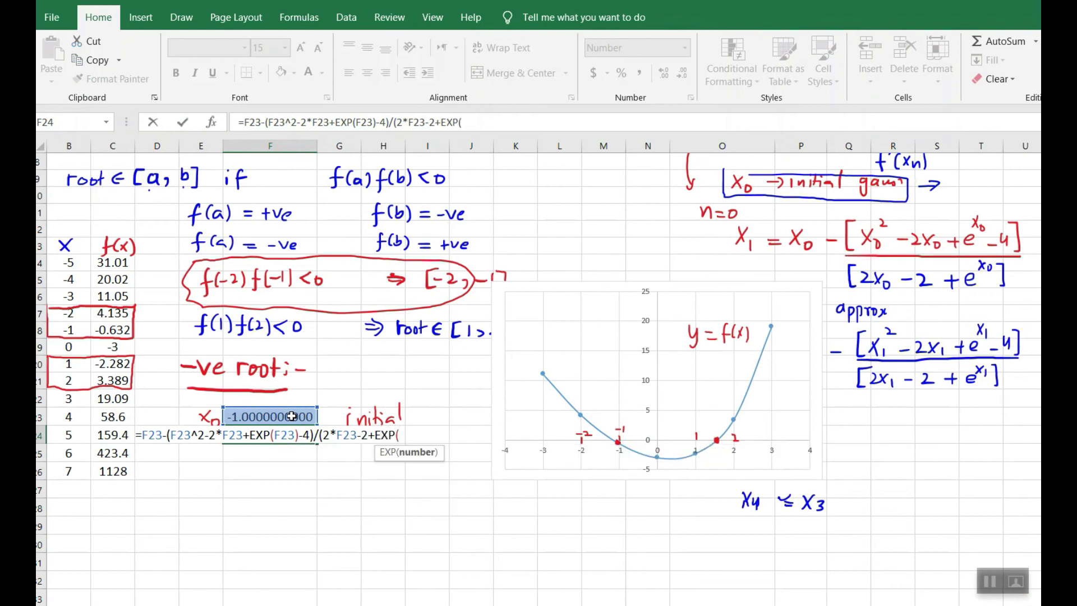
click(291, 417)
text()))
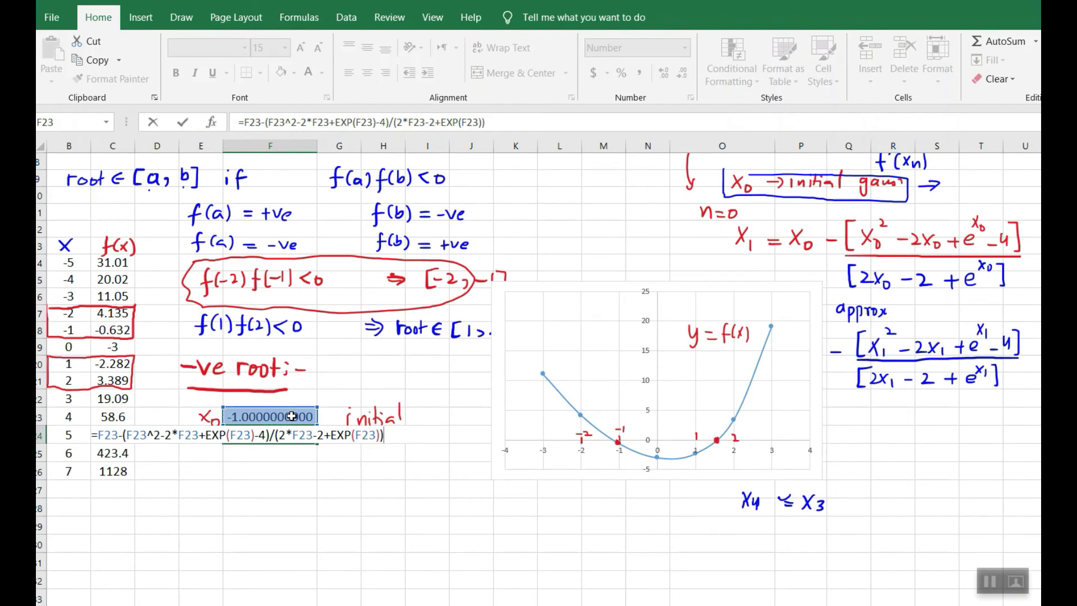
key(Return)
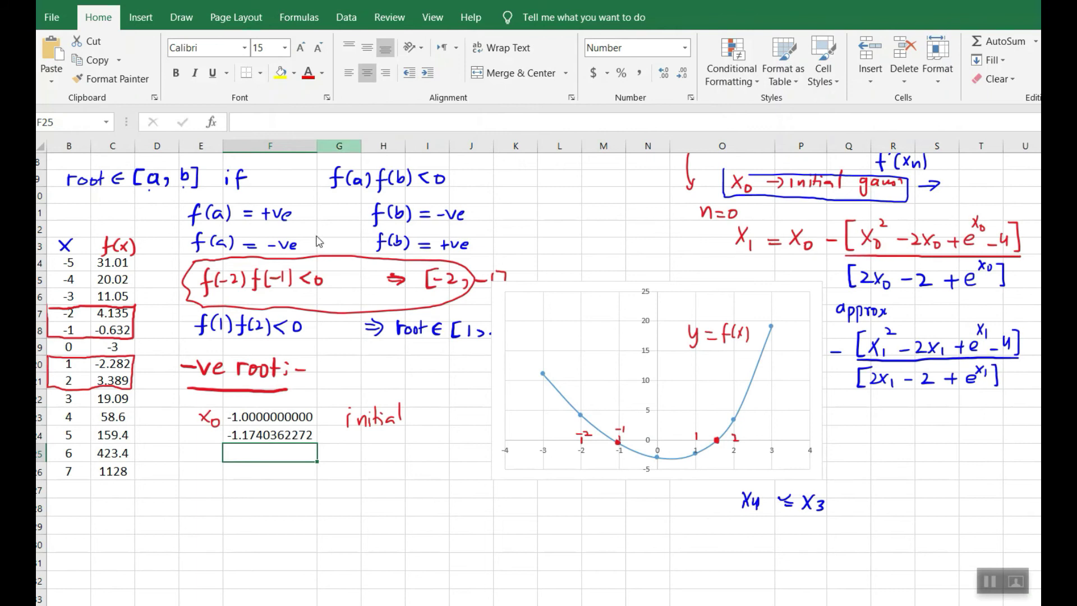
Handwrite a red x₁ label beside F24 and fill the iteration formula from F24 down through F29.
mouse_move(204, 429)
mouse_down()
mouse_move(197, 442)
mouse_move(207, 444)
mouse_up()
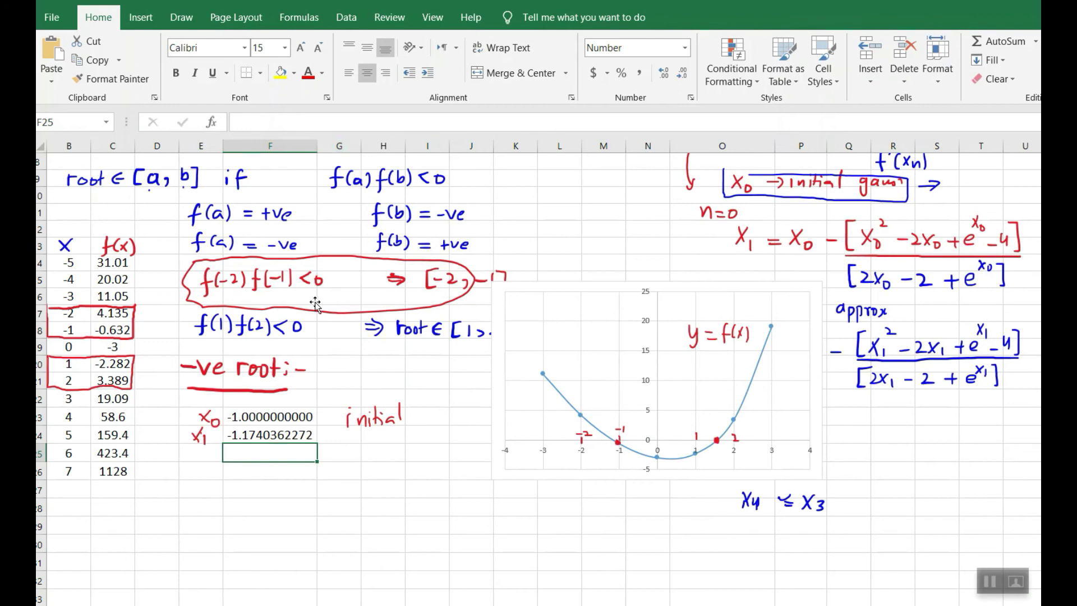
click(307, 435)
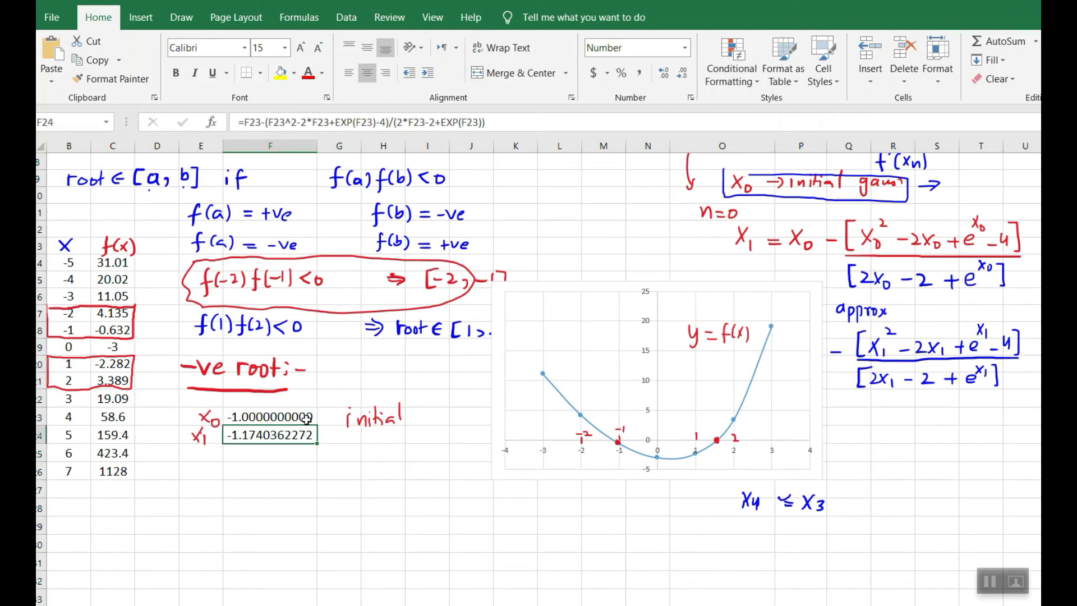
click(307, 418)
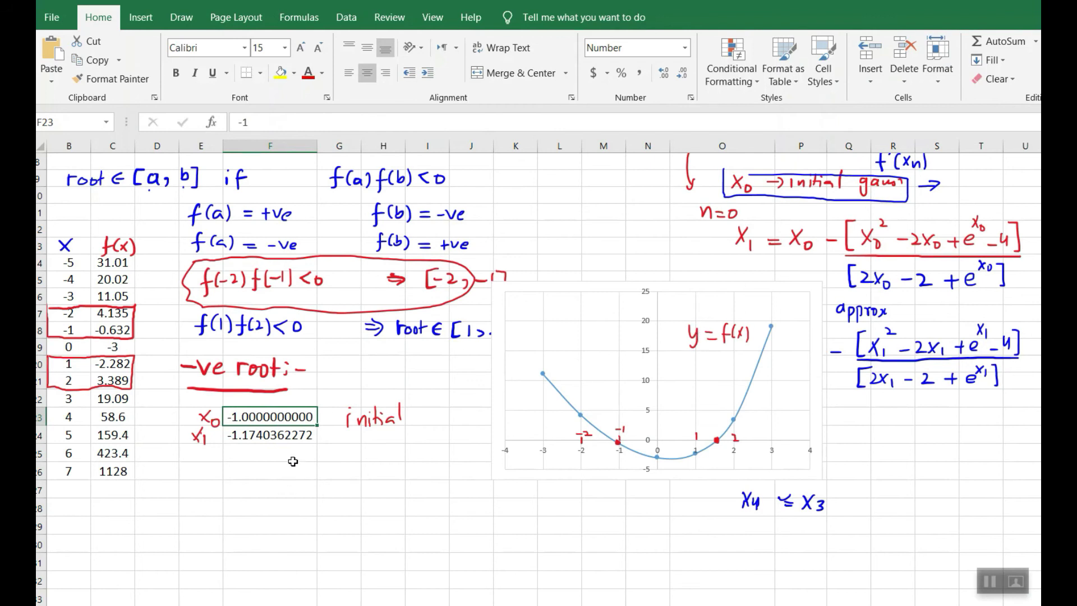
key(Down)
key(Down)
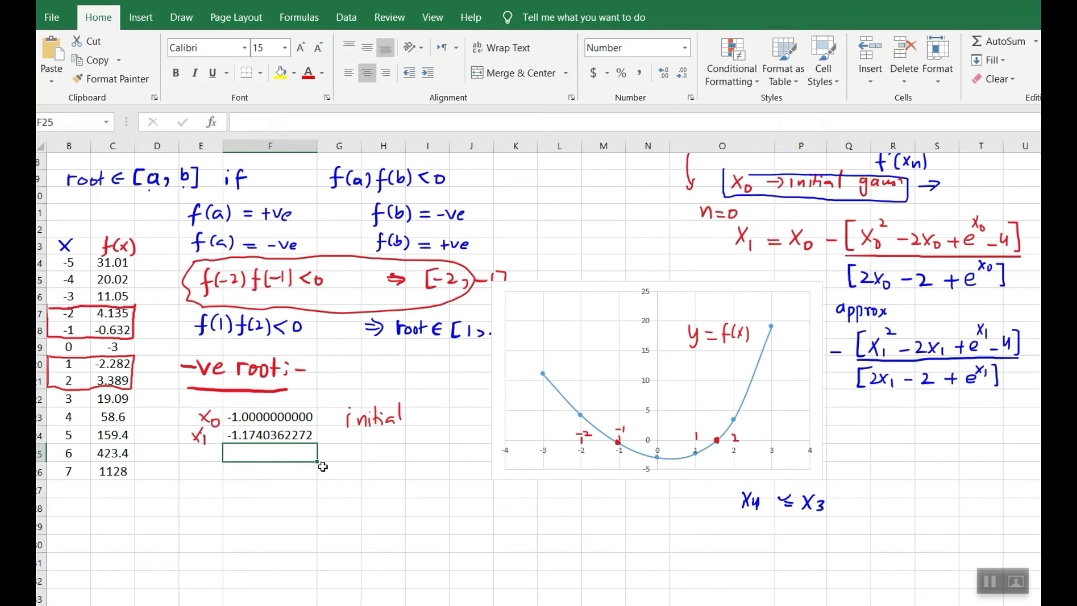
click(316, 439)
drag(316, 451, 305, 537)
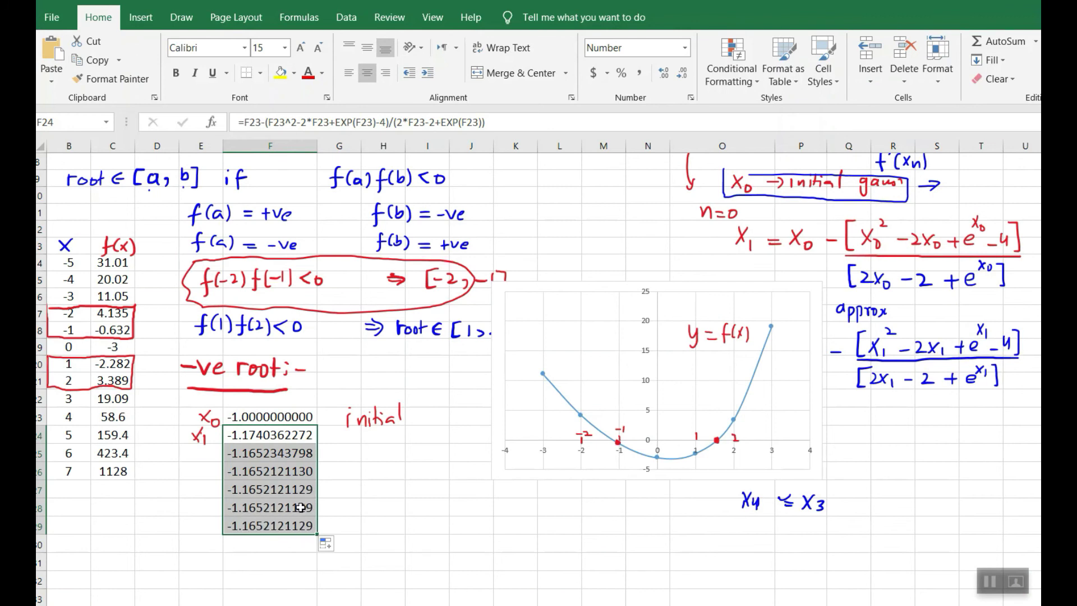
Handwrite red labels x₂ to x₅ beside F25:F28 and a boxed red x̄ = -1.165212119 beside the iterations.
click(262, 488)
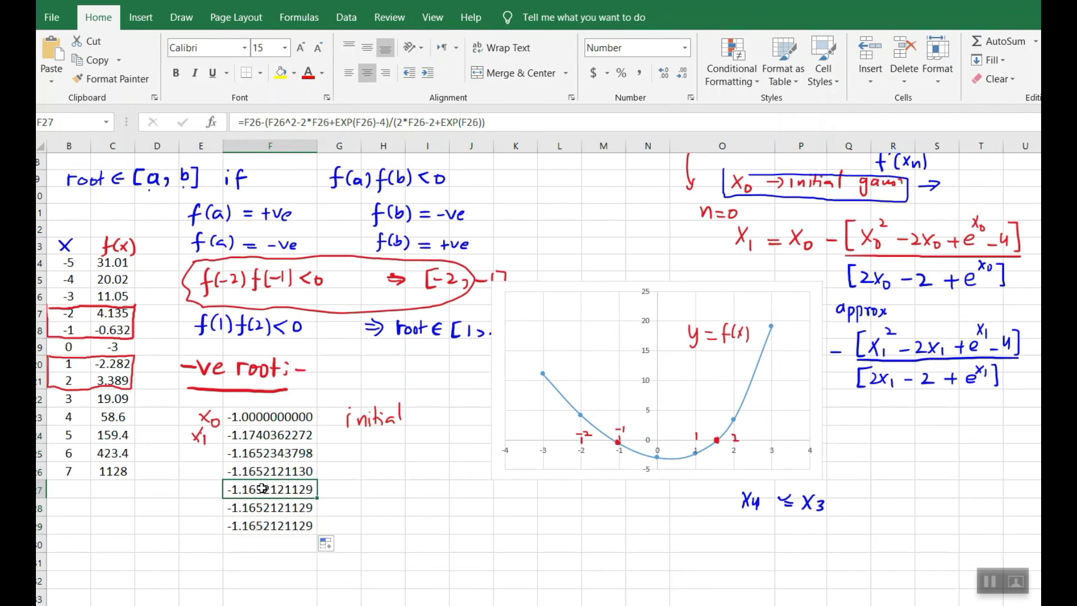
mouse_move(200, 451)
mouse_down()
mouse_move(216, 464)
mouse_move(212, 511)
mouse_up()
drag(214, 508, 215, 515)
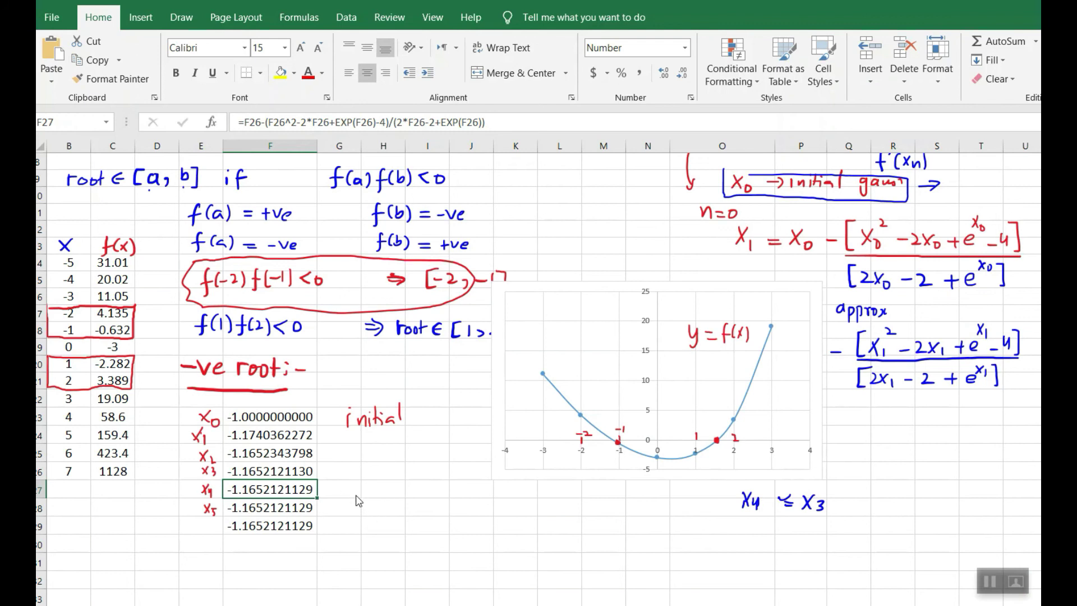
mouse_move(351, 492)
mouse_down()
mouse_move(361, 481)
mouse_move(364, 496)
mouse_move(441, 496)
mouse_move(447, 482)
mouse_move(470, 497)
mouse_move(519, 499)
mouse_up()
mouse_move(347, 478)
mouse_down()
mouse_move(344, 524)
mouse_move(531, 509)
mouse_move(540, 482)
mouse_move(507, 470)
mouse_move(343, 467)
mouse_up()
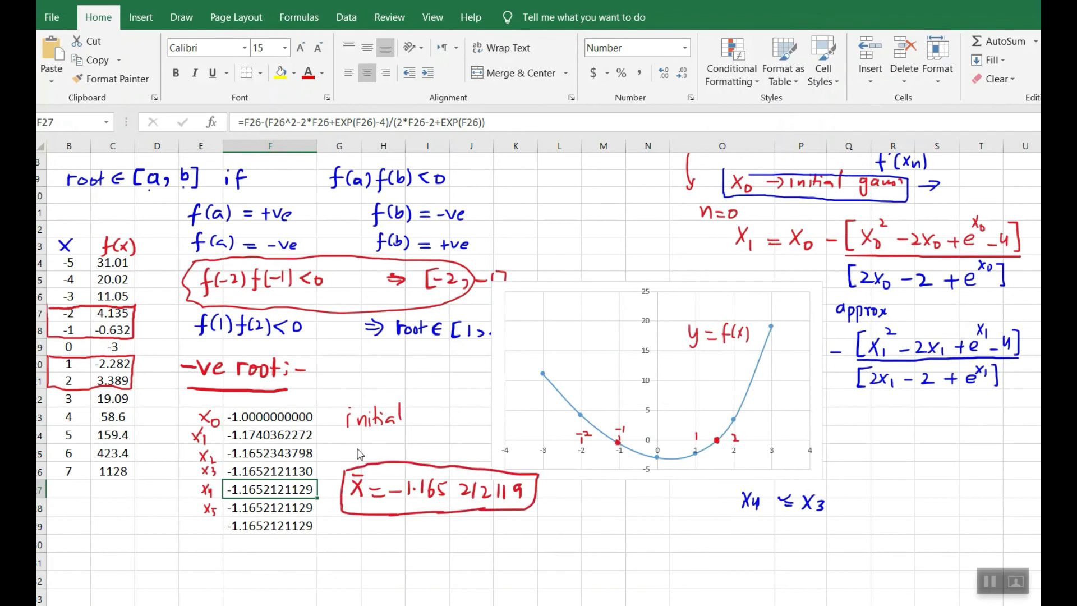
Handwrite the heading "+ve root" in blue below the negative-root iterations.
click(192, 17)
click(255, 57)
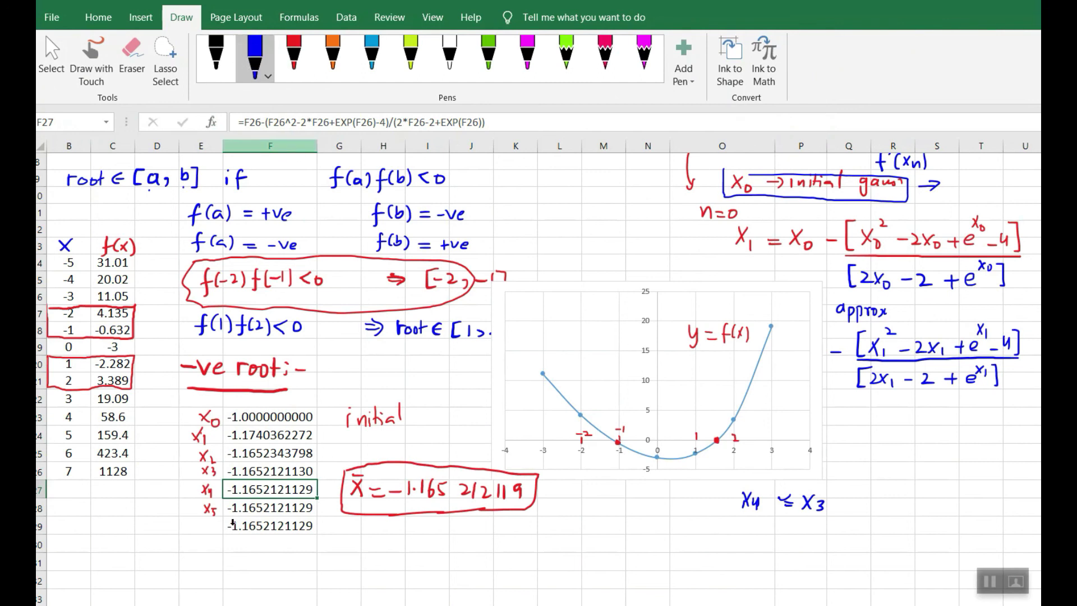
drag(183, 552, 199, 551)
mouse_move(191, 544)
mouse_down()
mouse_move(191, 558)
mouse_move(243, 549)
mouse_up()
mouse_move(254, 551)
mouse_down()
mouse_move(268, 559)
mouse_move(272, 544)
mouse_up()
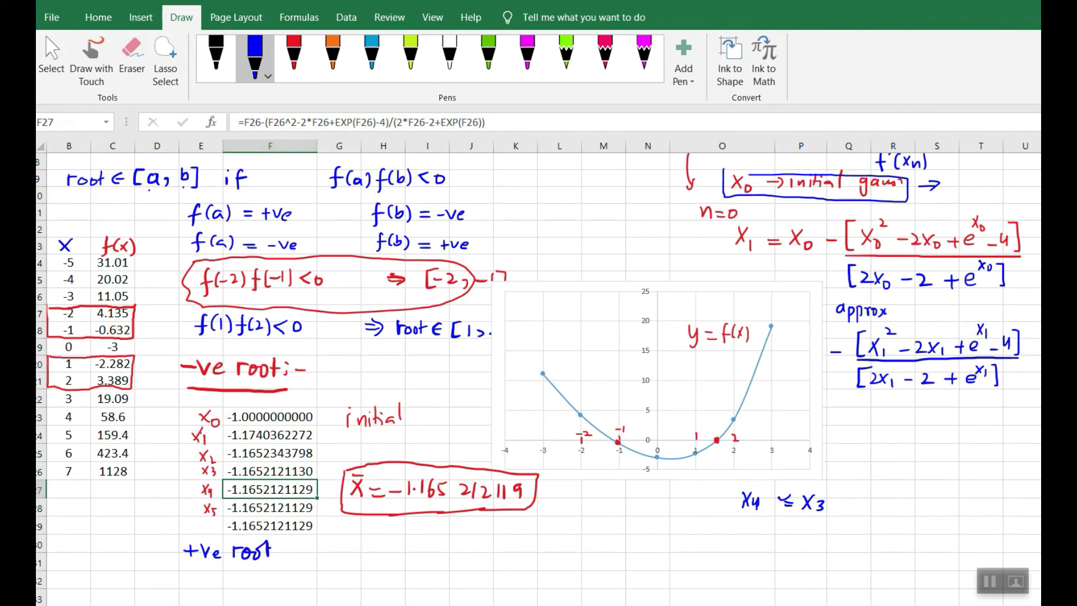
Copy the negative-root iterations F23:F29 and paste only their formulas starting at F32.
scroll(538, 377, down, 1)
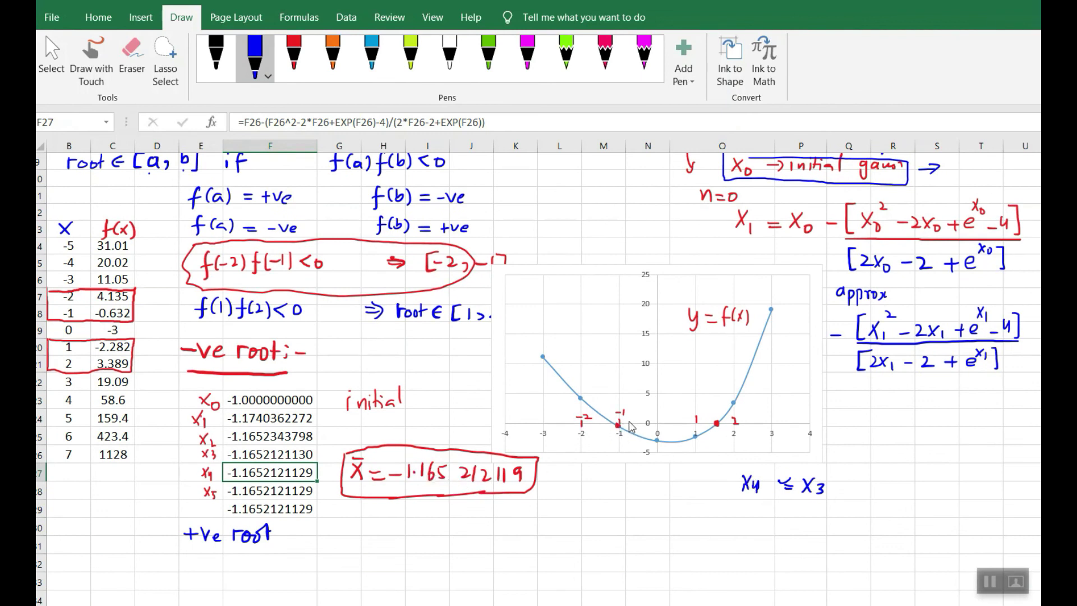
drag(241, 399, 250, 509)
right_click(258, 512)
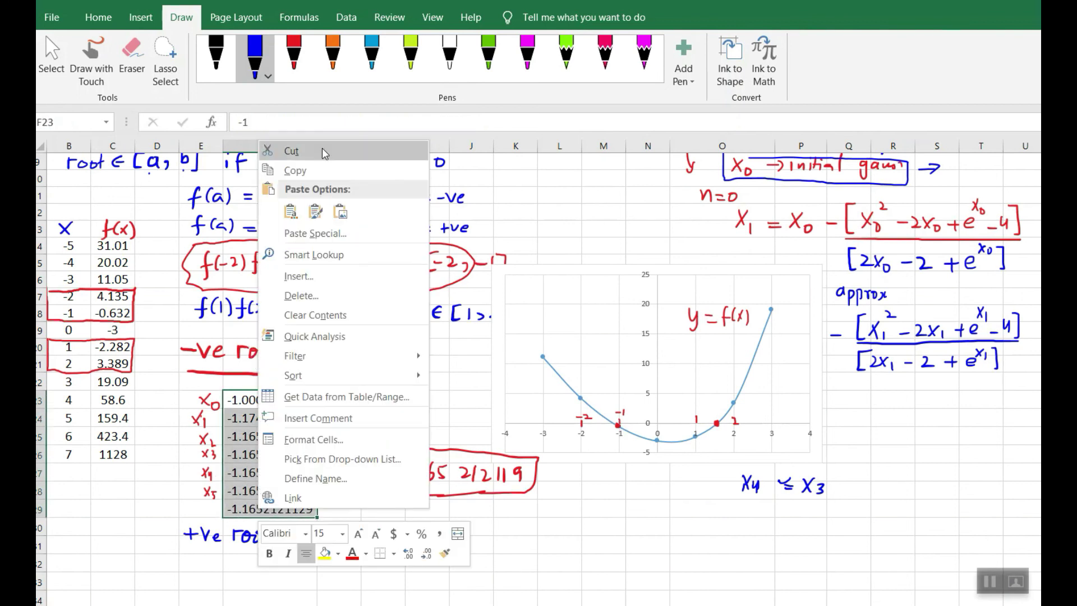
click(324, 170)
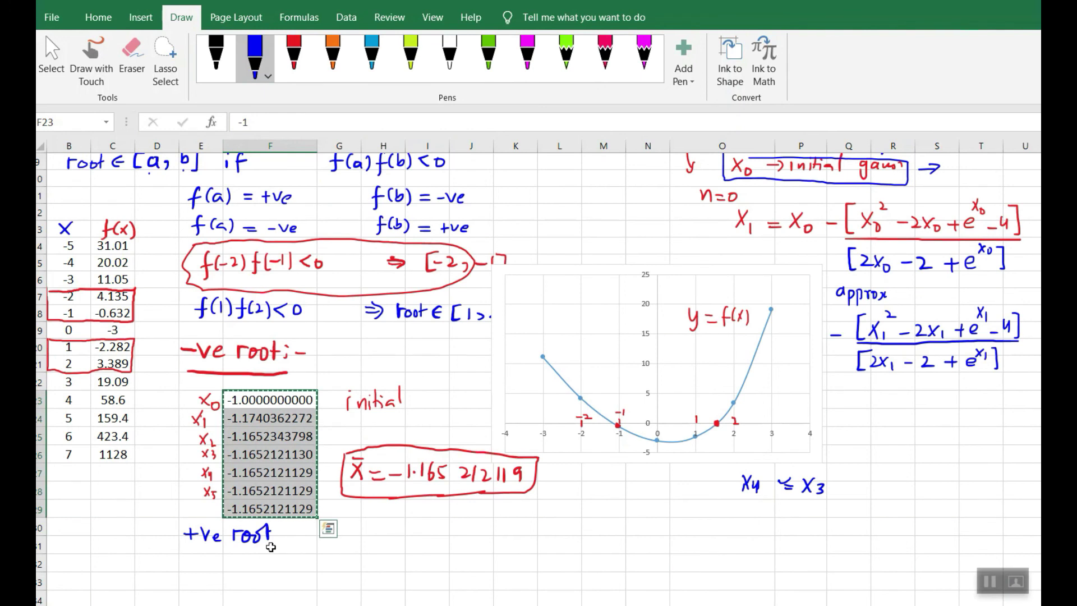
click(269, 561)
right_click(270, 561)
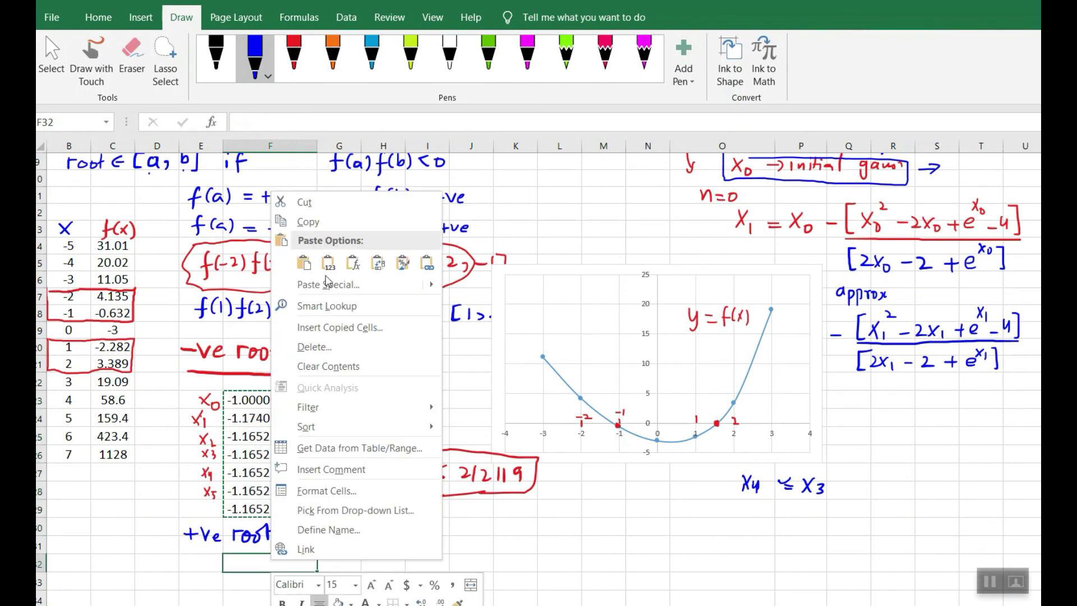
click(353, 263)
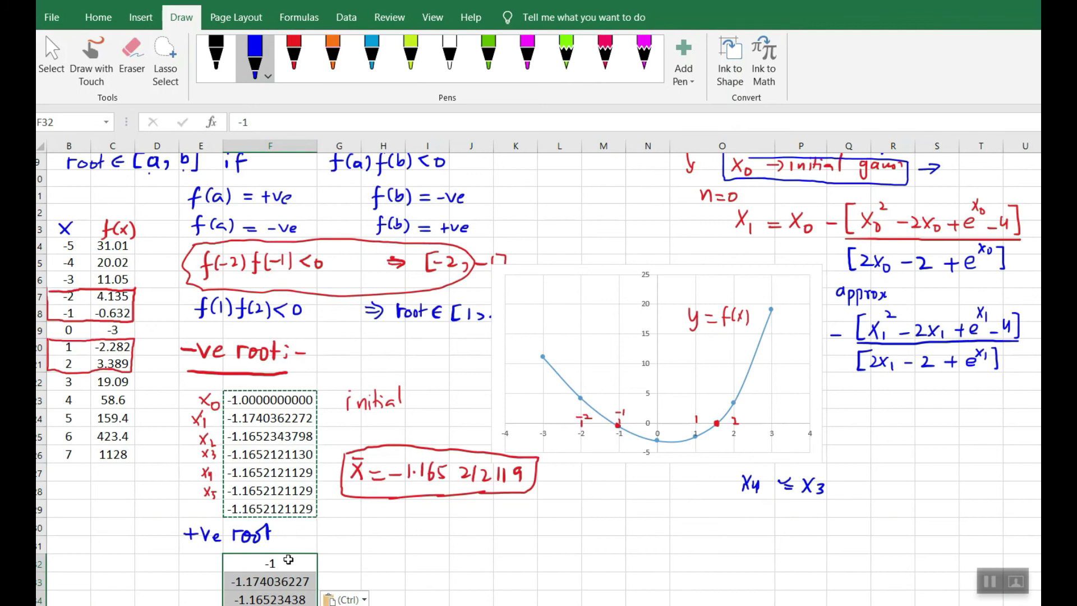
Set the initial guess for the positive root in F32 to 1.
click(288, 560)
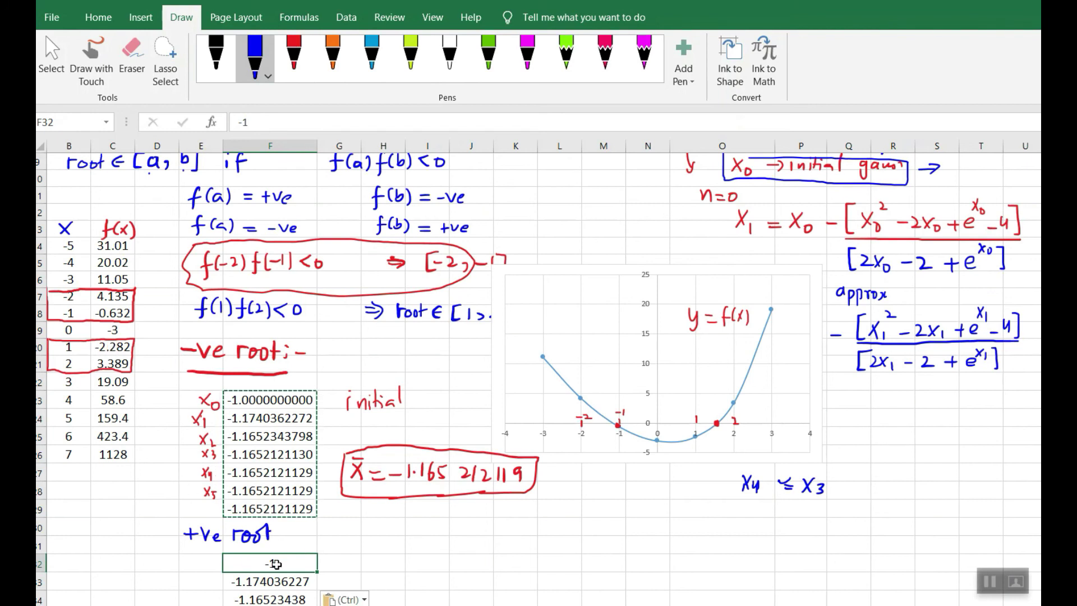
click(347, 560)
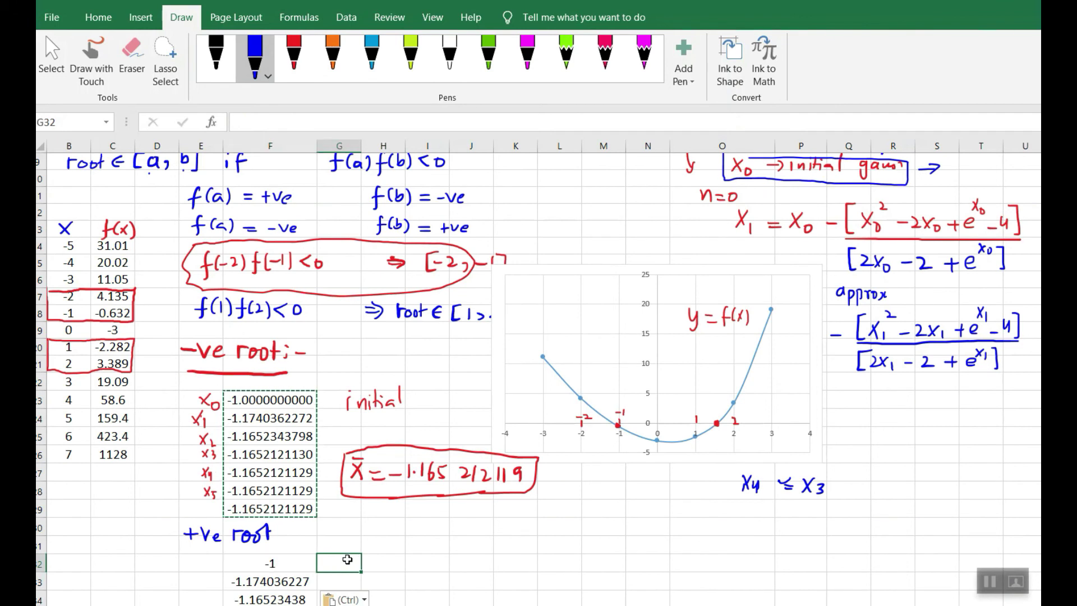
click(288, 560)
text(1)
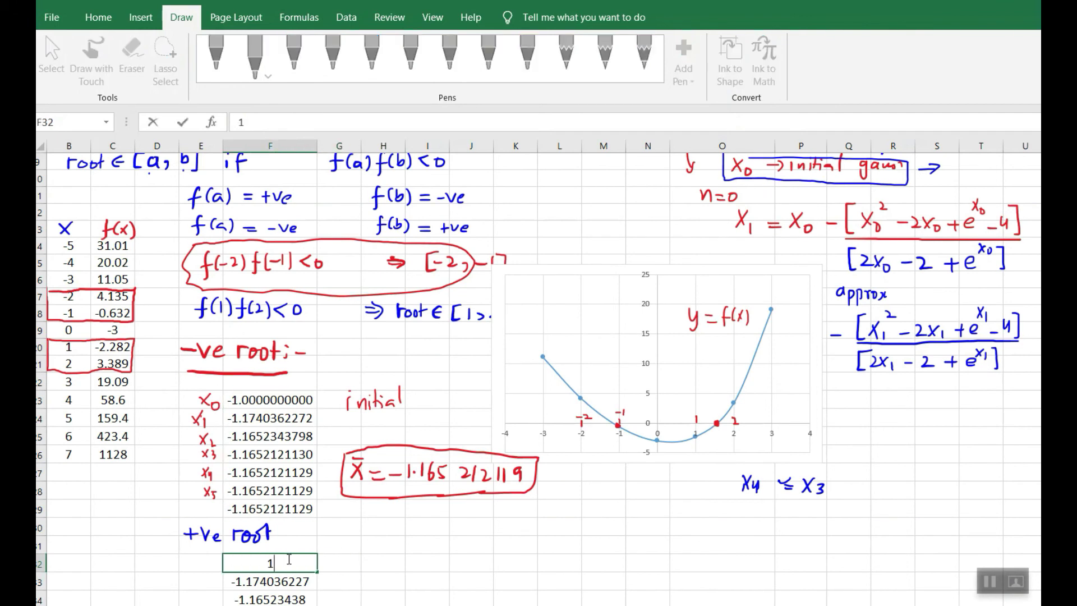
key(Return)
click(287, 560)
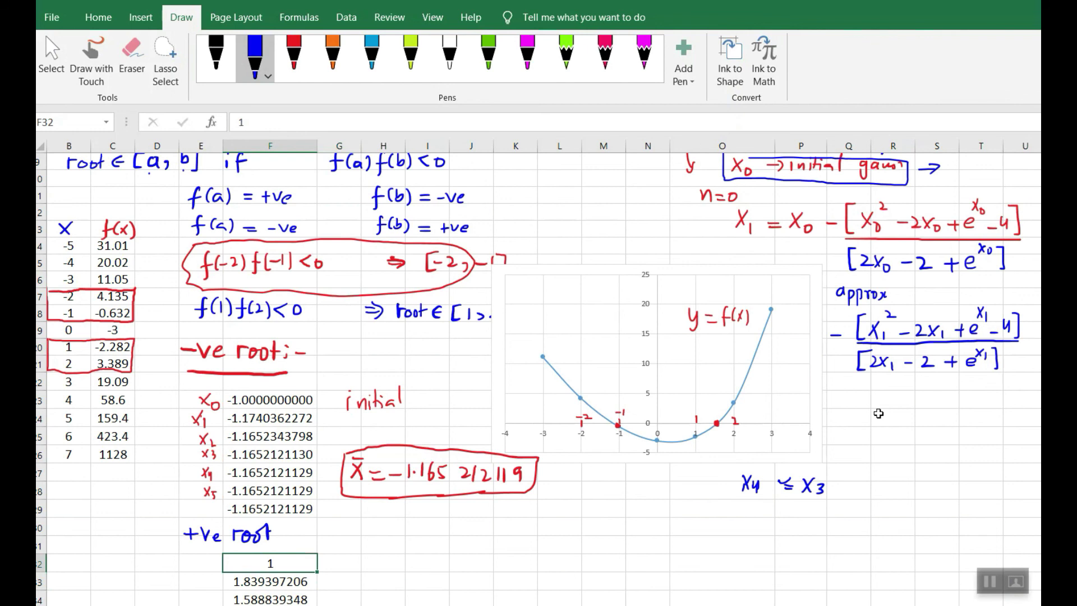
Handwrite blue labels x₀ to x₆ beside the positive-root iterations in F32:F38.
scroll(538, 379, down, 2)
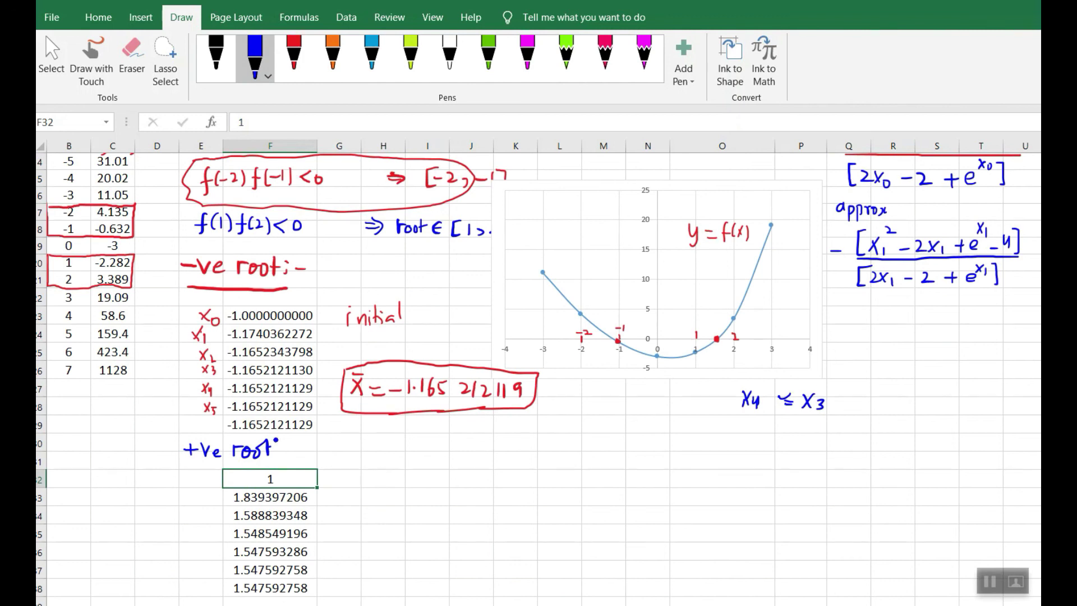
mouse_move(209, 484)
mouse_down()
mouse_move(202, 507)
mouse_move(213, 522)
mouse_up()
drag(211, 510, 213, 539)
drag(212, 530, 211, 569)
drag(211, 569, 207, 596)
drag(212, 591, 216, 594)
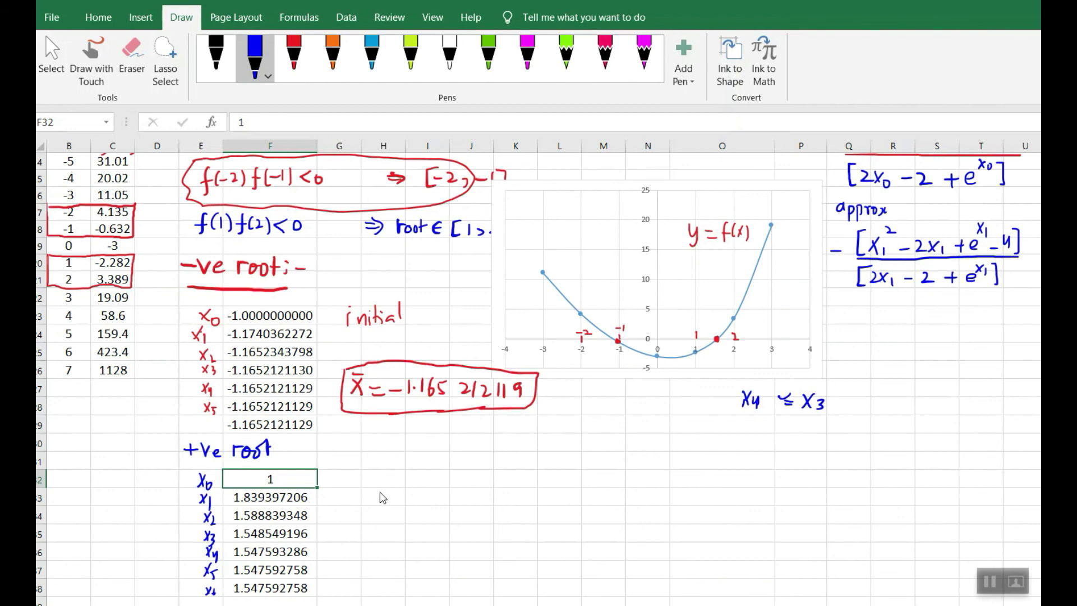
Handwrite a boxed blue x̄₊ = 1.547592758 beside the positive-root iterations and a blue minus subscript under the red x̄.
mouse_move(373, 486)
mouse_down()
mouse_move(363, 503)
mouse_move(380, 514)
mouse_up()
mouse_move(361, 483)
mouse_down()
mouse_move(422, 506)
mouse_move(493, 506)
mouse_move(500, 490)
mouse_move(538, 506)
mouse_move(557, 490)
mouse_move(552, 506)
mouse_move(570, 487)
mouse_up()
click(438, 498)
mouse_move(583, 488)
mouse_down()
mouse_move(575, 507)
mouse_move(582, 491)
mouse_up()
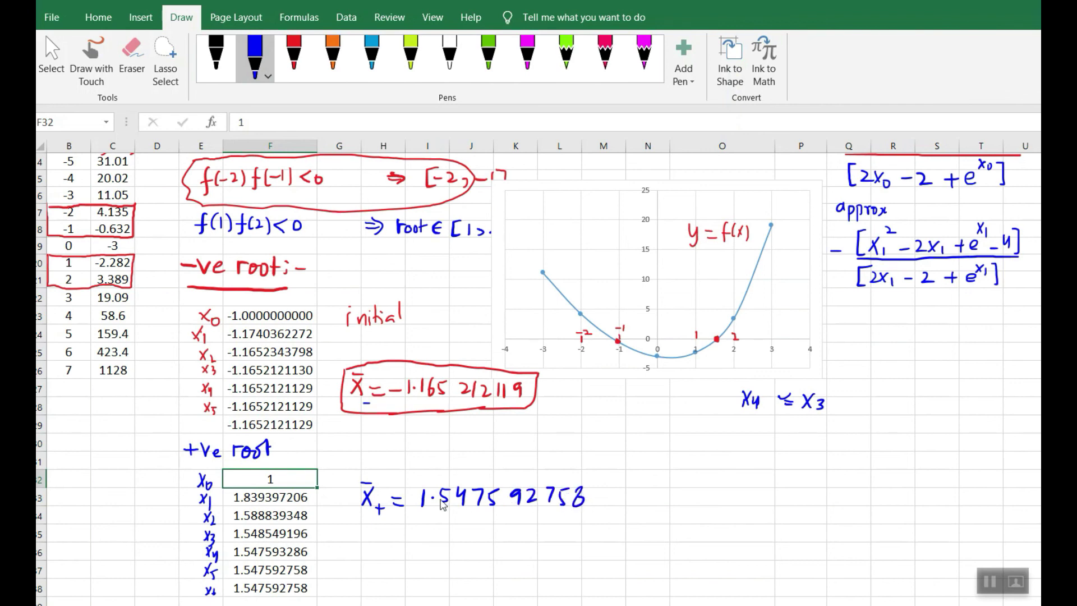
mouse_move(351, 479)
mouse_down()
mouse_move(355, 533)
mouse_move(463, 533)
mouse_move(590, 528)
mouse_move(598, 477)
mouse_move(359, 475)
mouse_up()
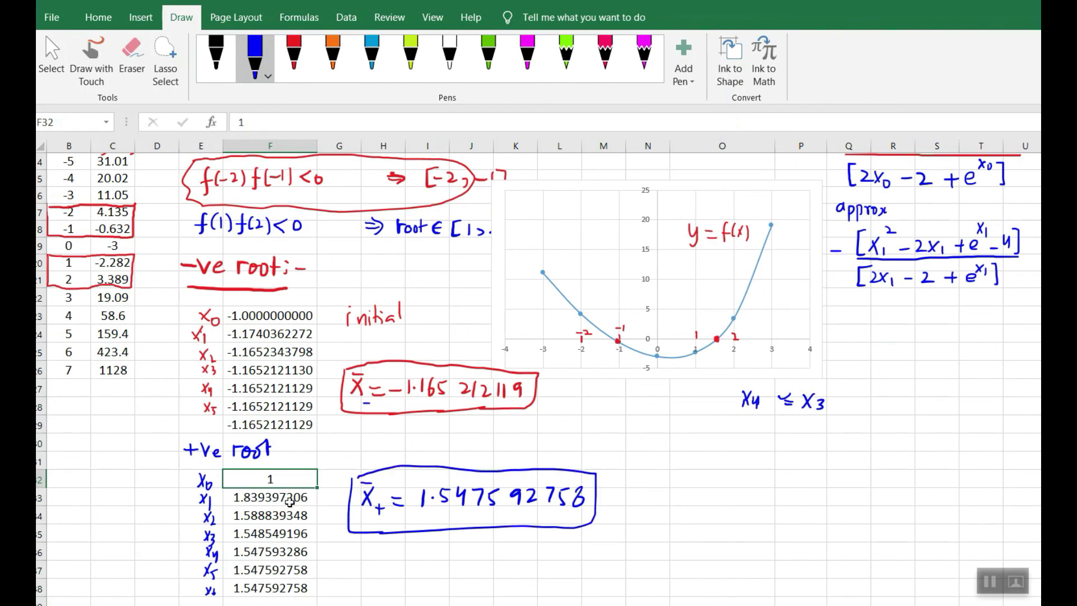
Format cells F32:F38 as Number with 15 decimal places.
drag(304, 474, 295, 587)
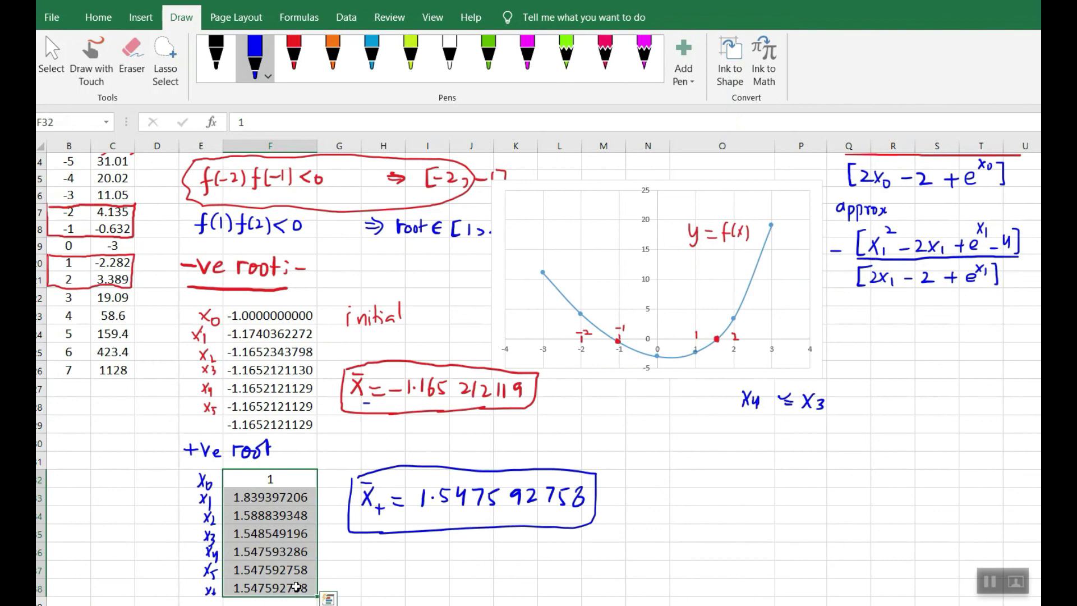
right_click(297, 587)
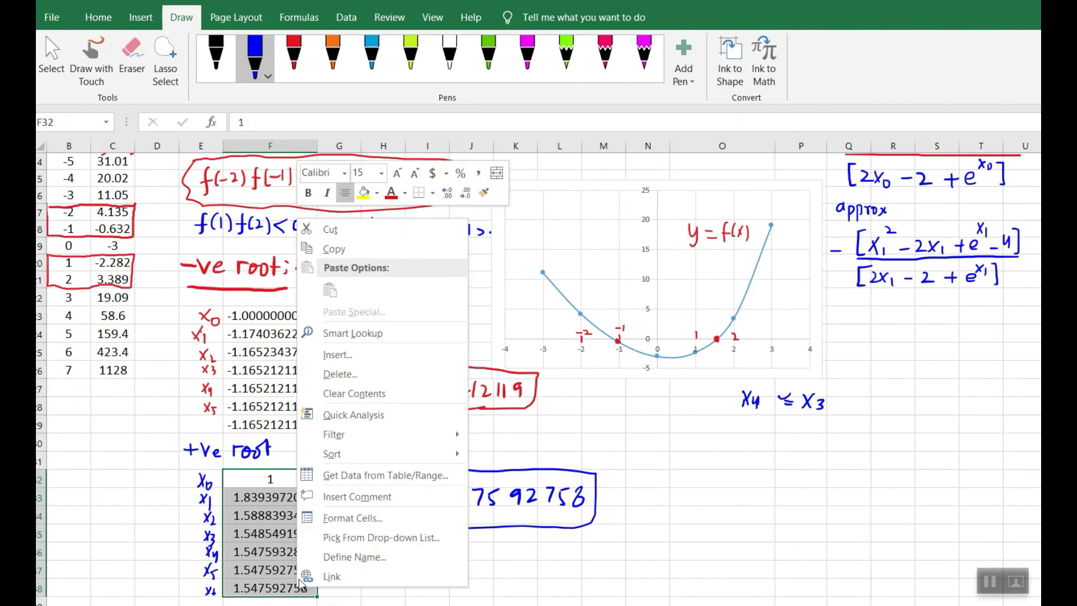
click(361, 517)
click(229, 322)
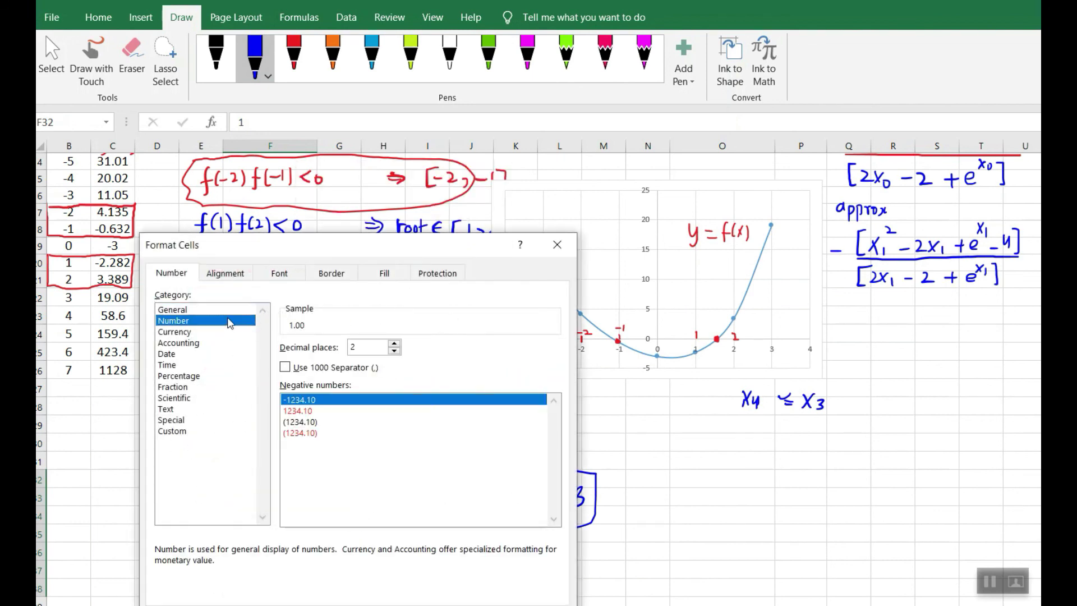
click(395, 343)
click(394, 344)
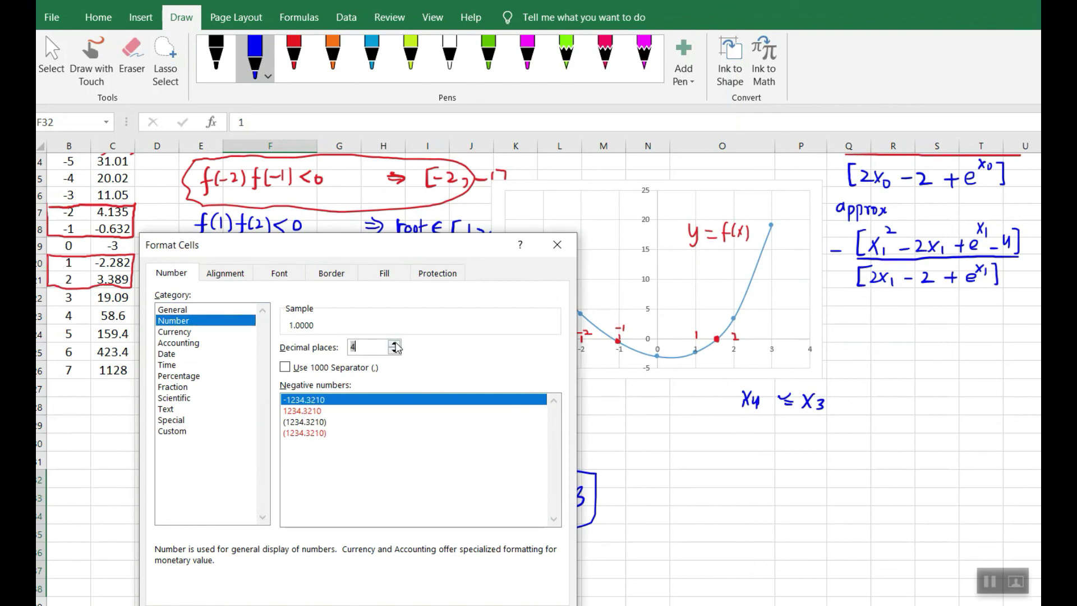
click(394, 343)
click(394, 344)
key(Return)
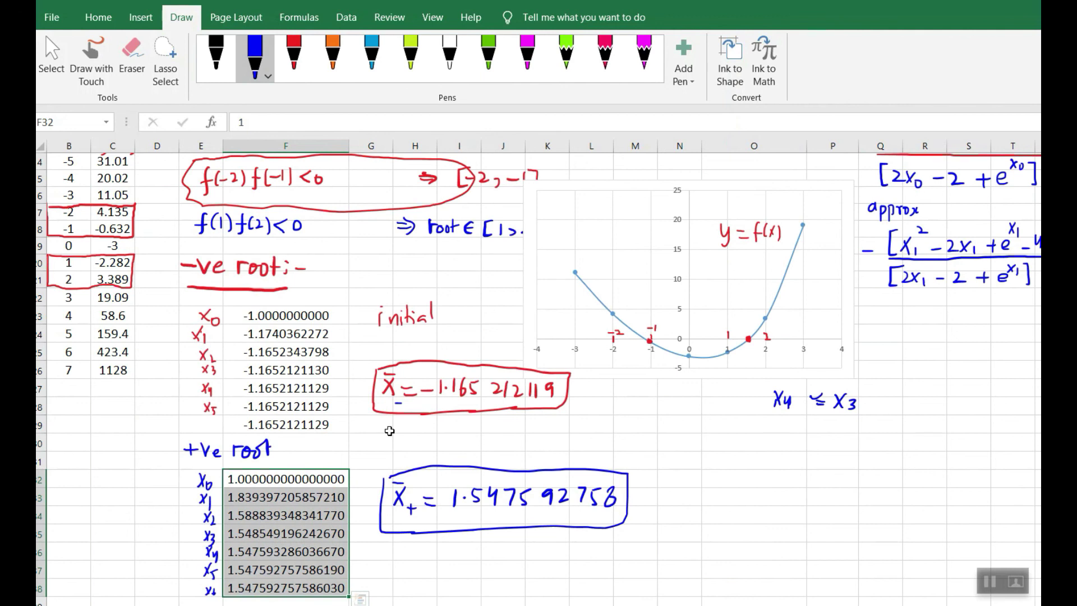
Try to extend the positive-root iterations by filling F32:F38 down through F40.
scroll(538, 376, down, 1)
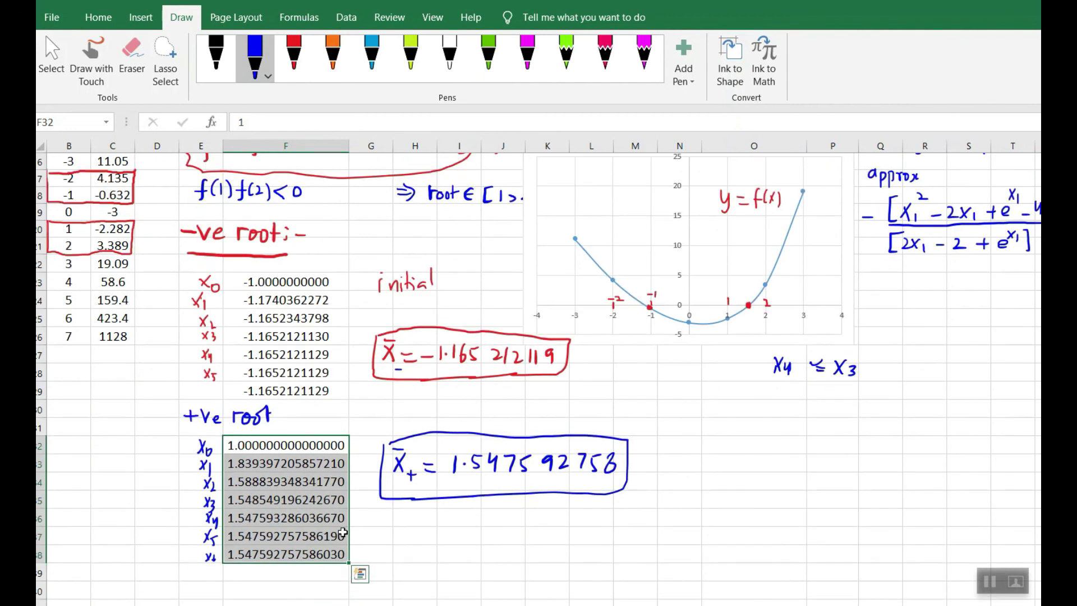
drag(347, 562, 348, 598)
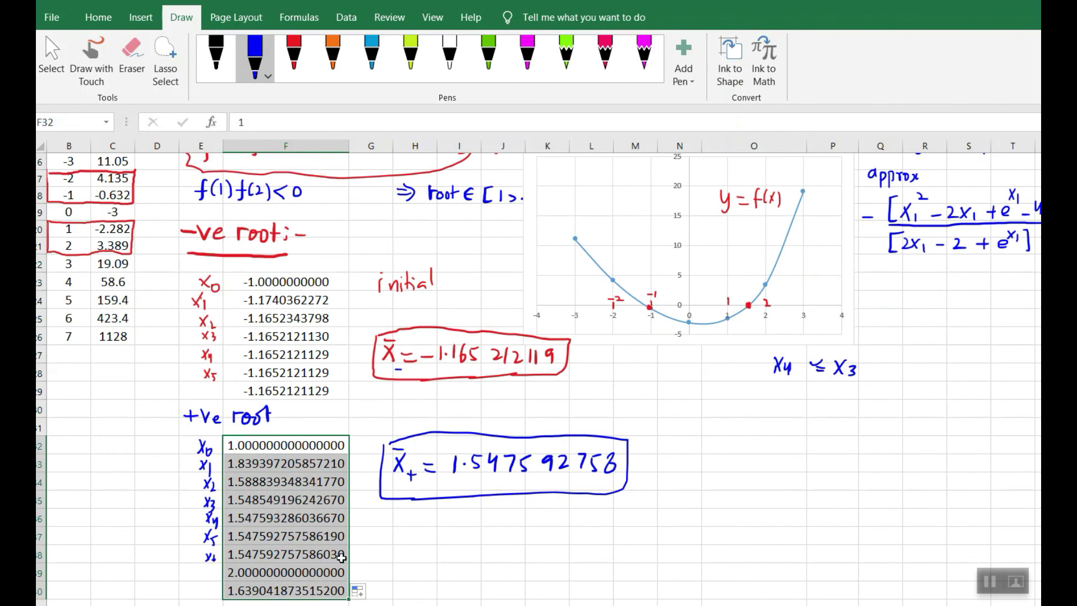
click(346, 558)
click(340, 539)
drag(347, 545, 347, 561)
Fill the iteration formulas in F33:F38 down through F40, leaving the initial guess out of the source range.
click(340, 462)
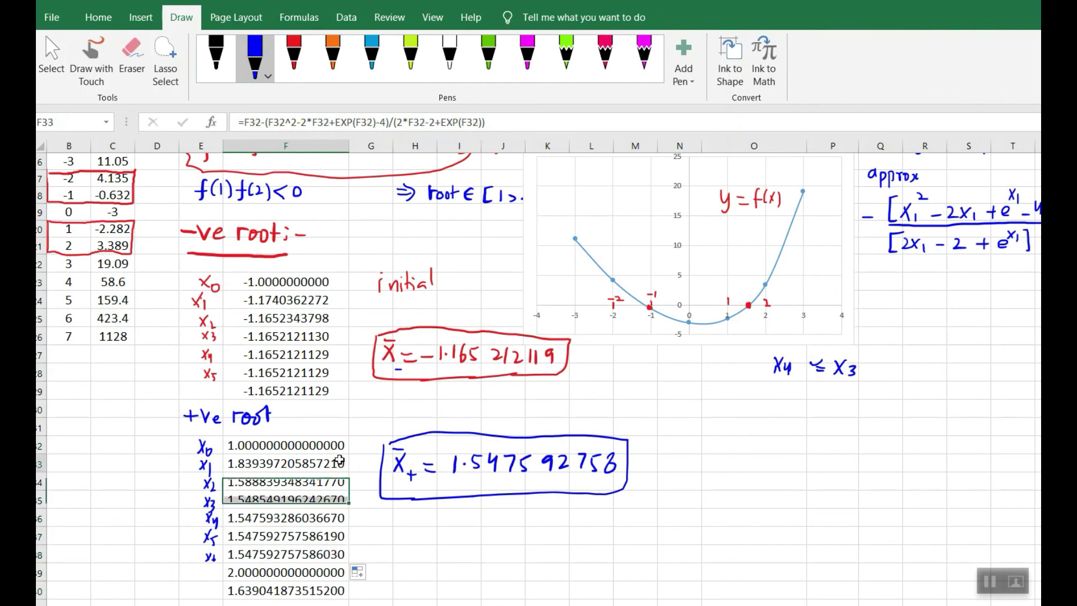
drag(339, 461, 339, 556)
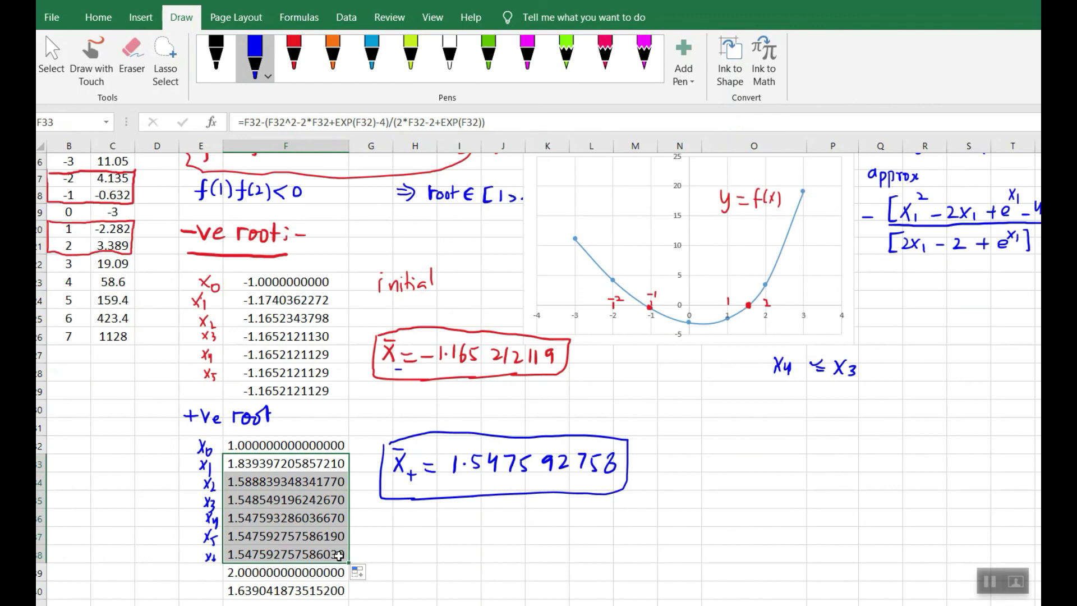
drag(344, 572, 346, 599)
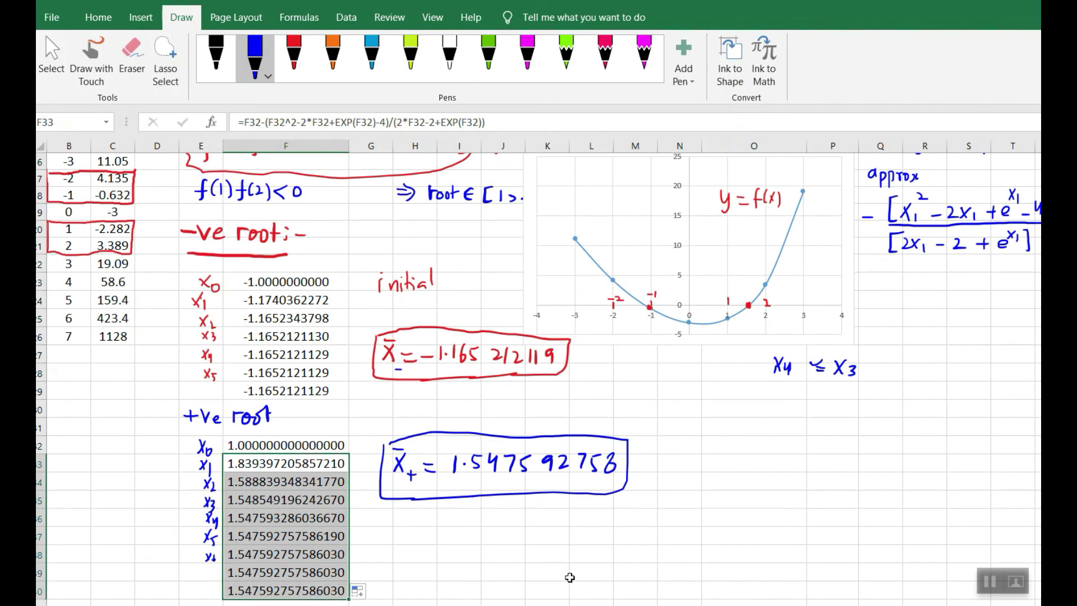
click(553, 577)
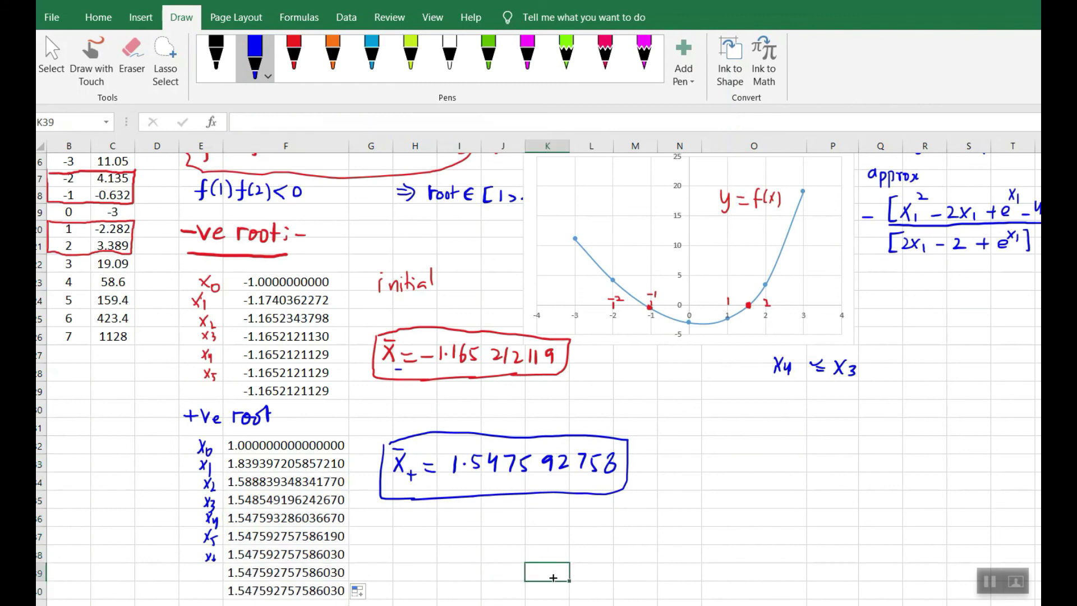
Highlight the positive root in F38 and the negative root in F29 with yellow fill.
click(337, 554)
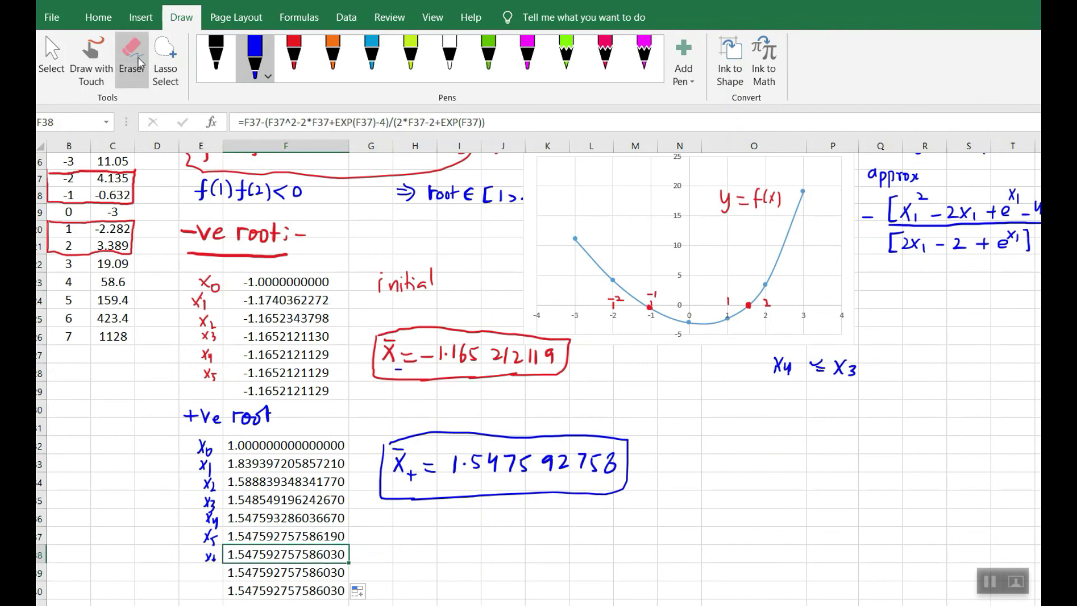
click(98, 16)
click(280, 72)
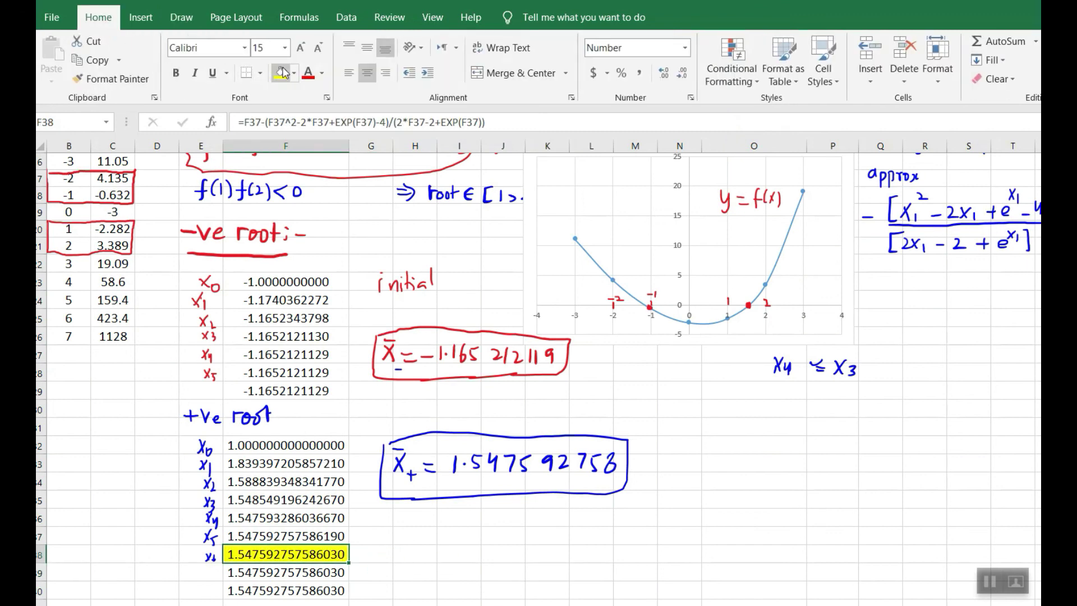
click(289, 390)
click(280, 73)
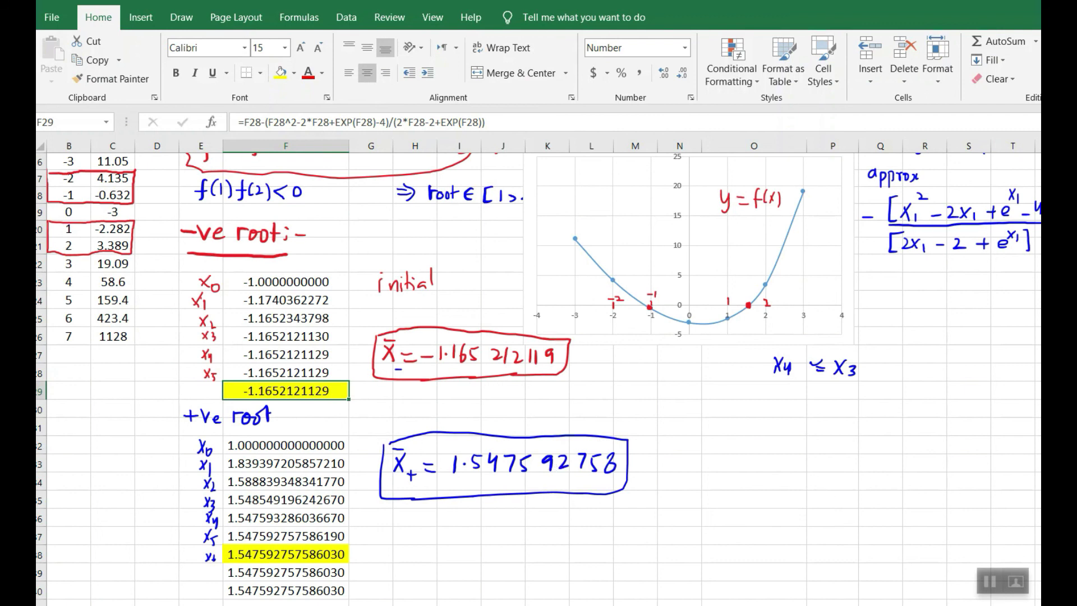
scroll(539, 377, up, 1)
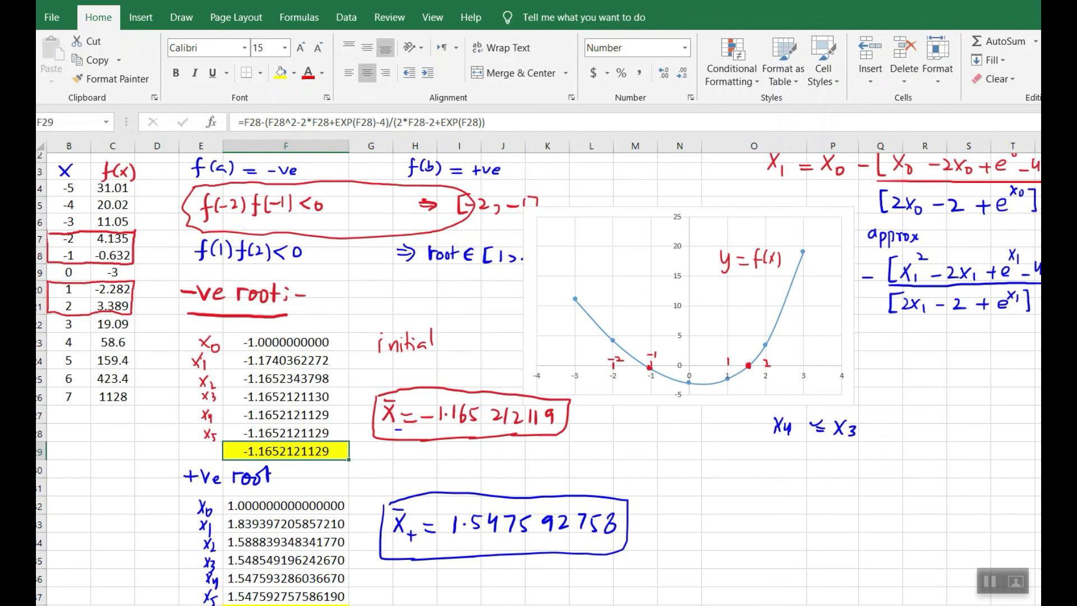
scroll(538, 379, up, 1)
scroll(539, 379, down, 1)
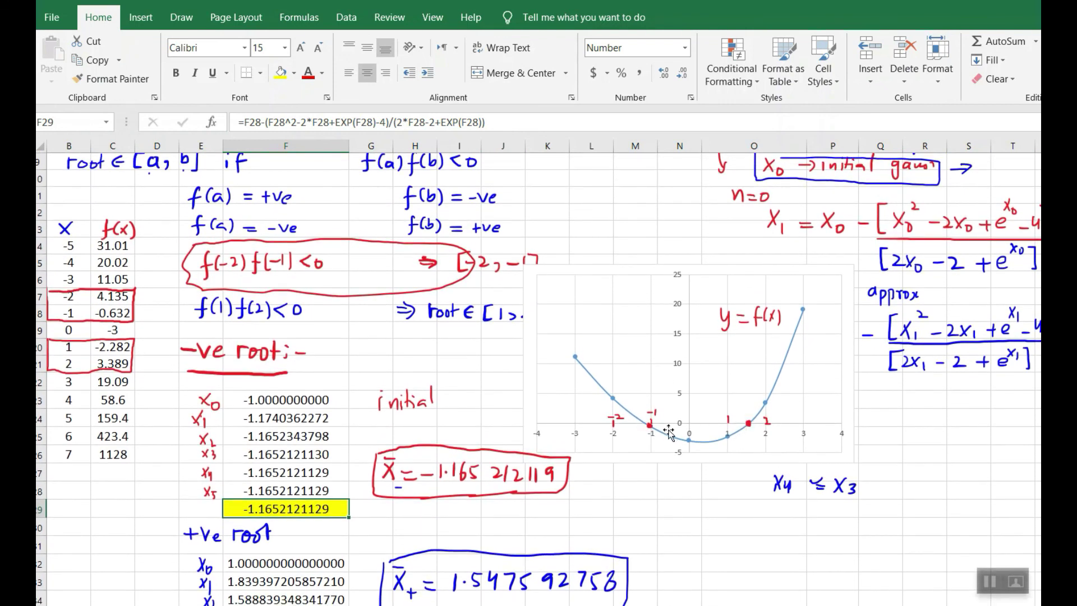
drag(763, 418, 769, 423)
scroll(538, 379, up, 1)
scroll(539, 379, down, 3)
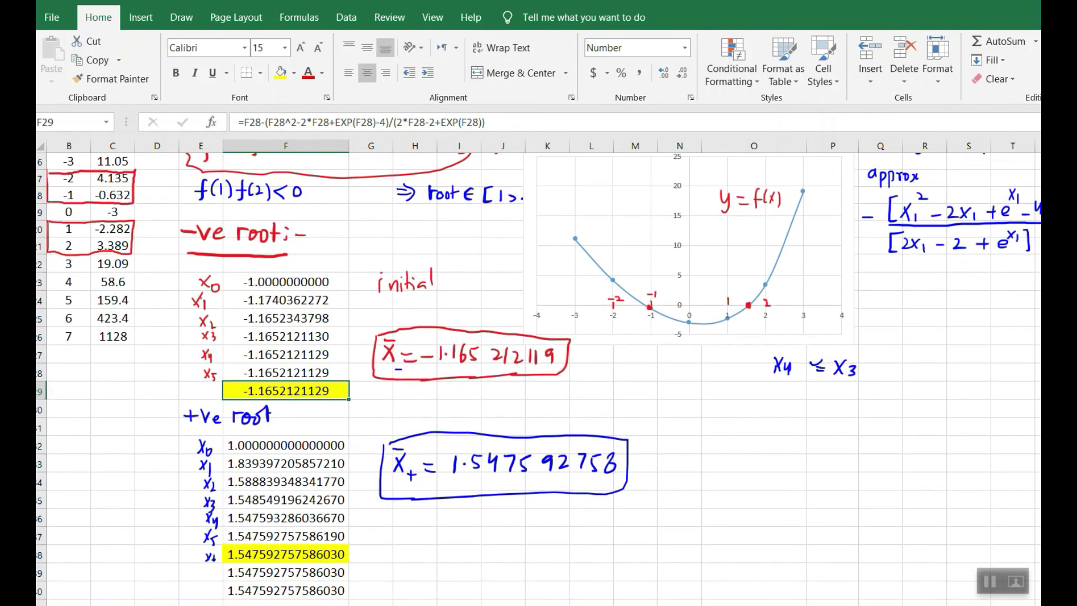